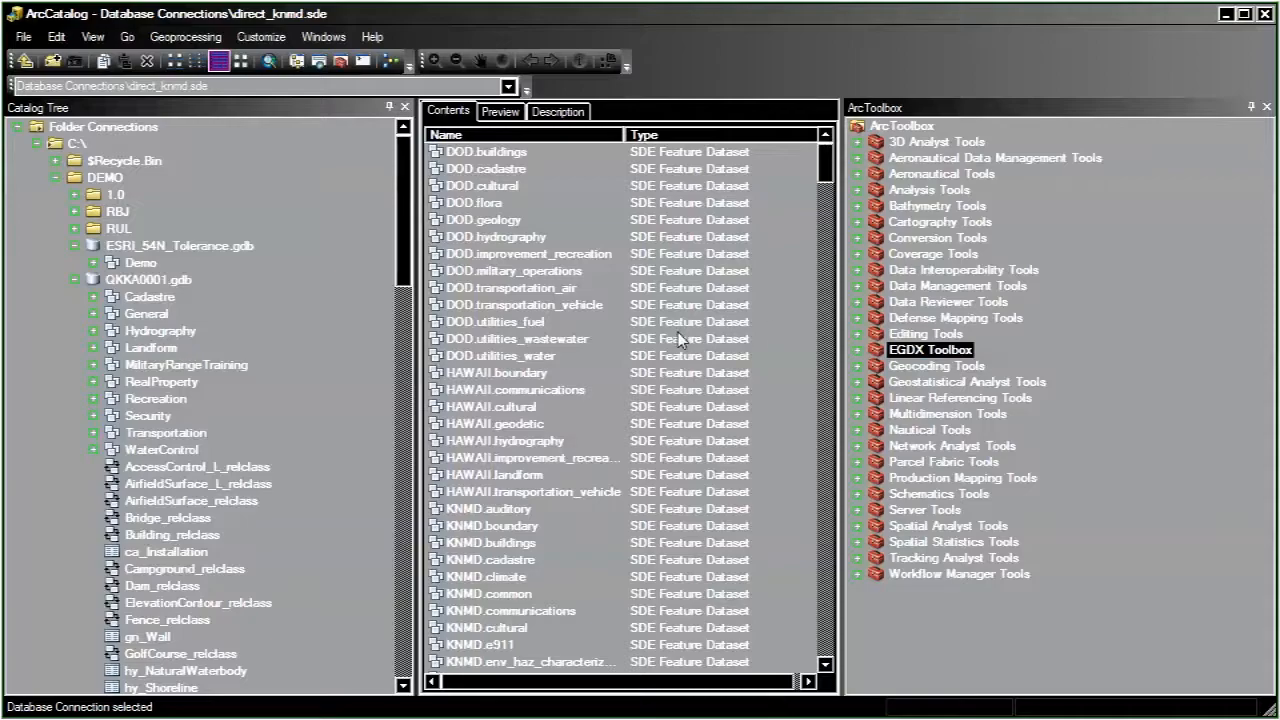
# Step: Inspect the XY coordinate system and the domain, resolution and tolerance properties of the Demo feature dataset in ESRI_54N_Tolerance.gdb
pyautogui.rightClick(141, 262)
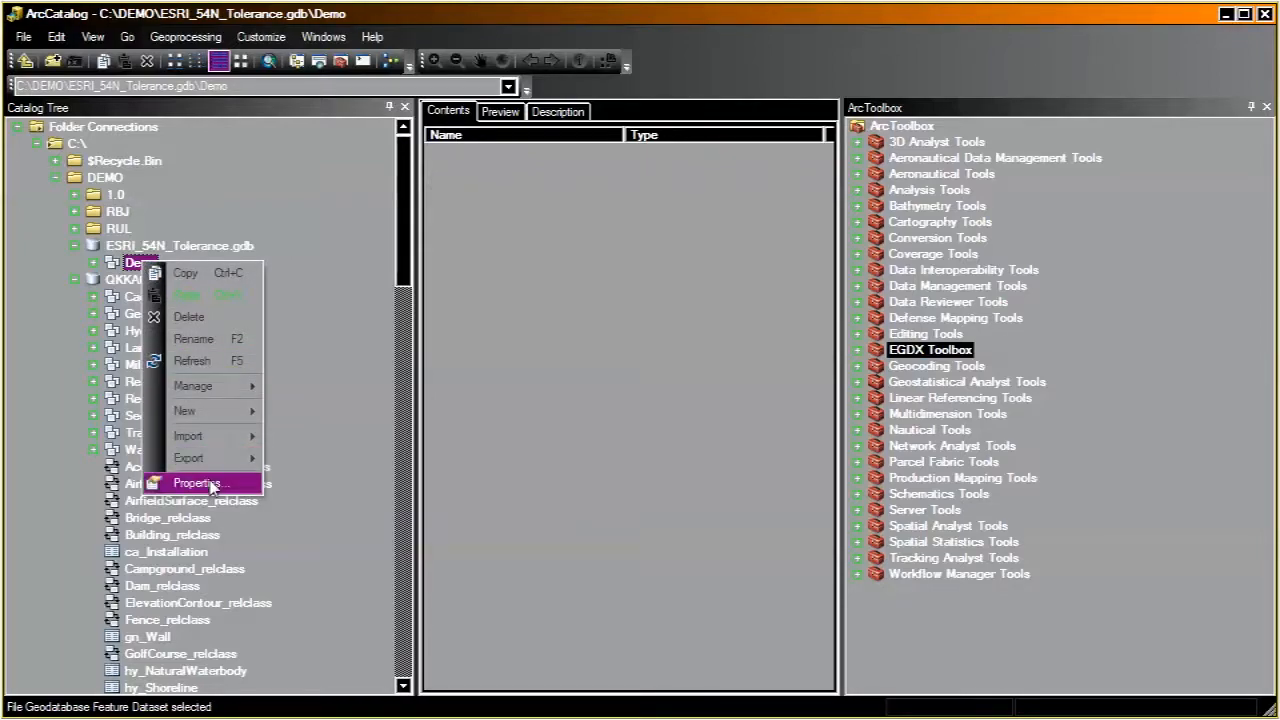
pyautogui.click(205, 484)
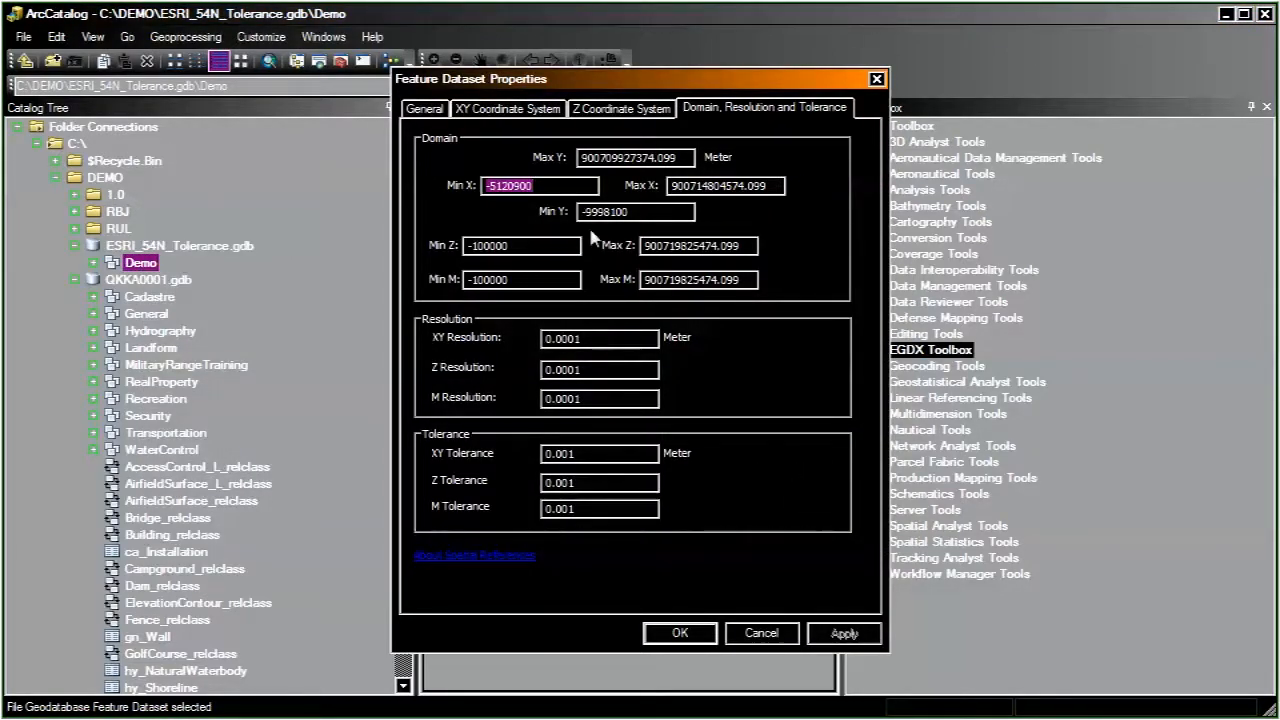
pyautogui.click(507, 108)
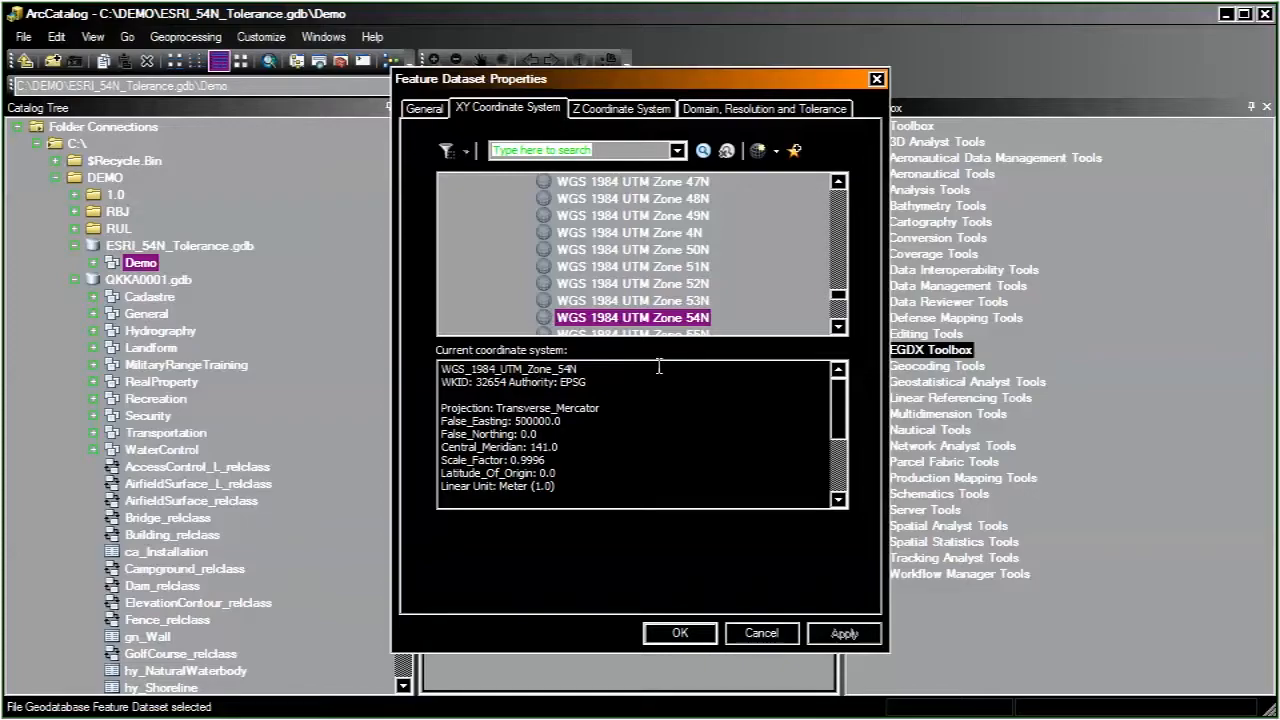
pyautogui.click(730, 112)
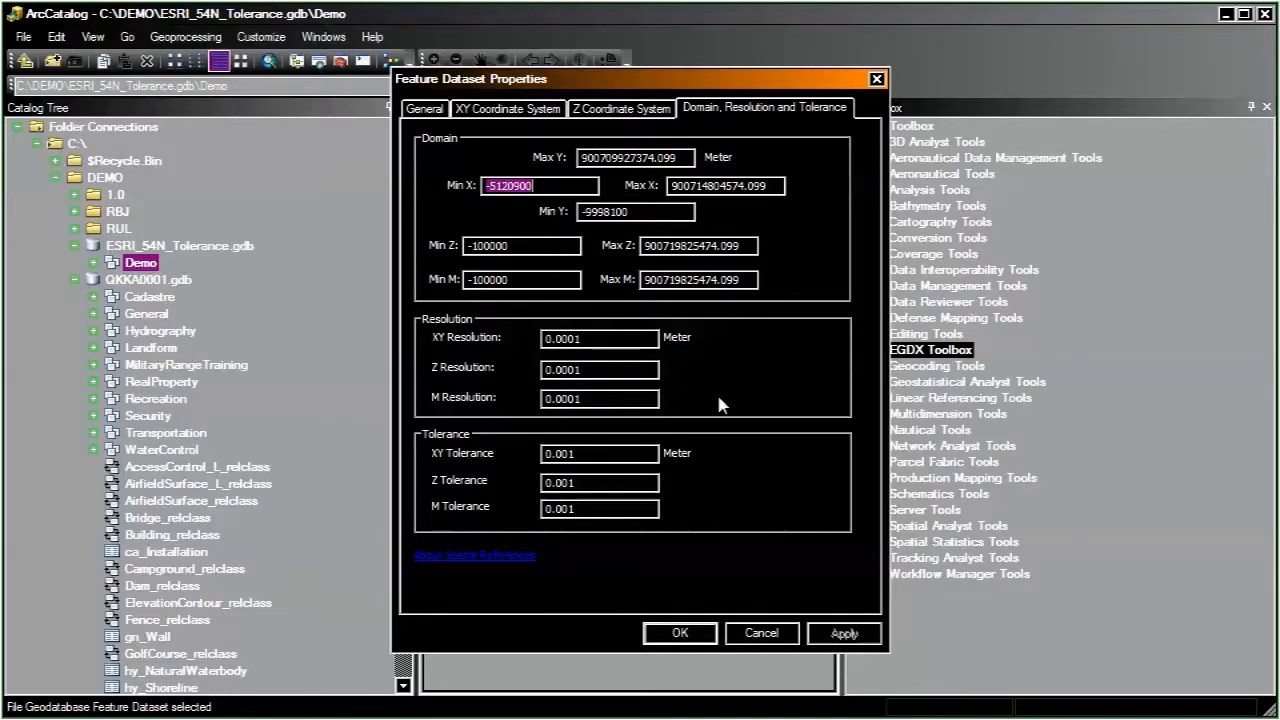
# Step: Read the spatial reference help topic, highlighting the default tolerance recommendation, and close both the help and the Demo dataset properties
pyautogui.click(518, 555)
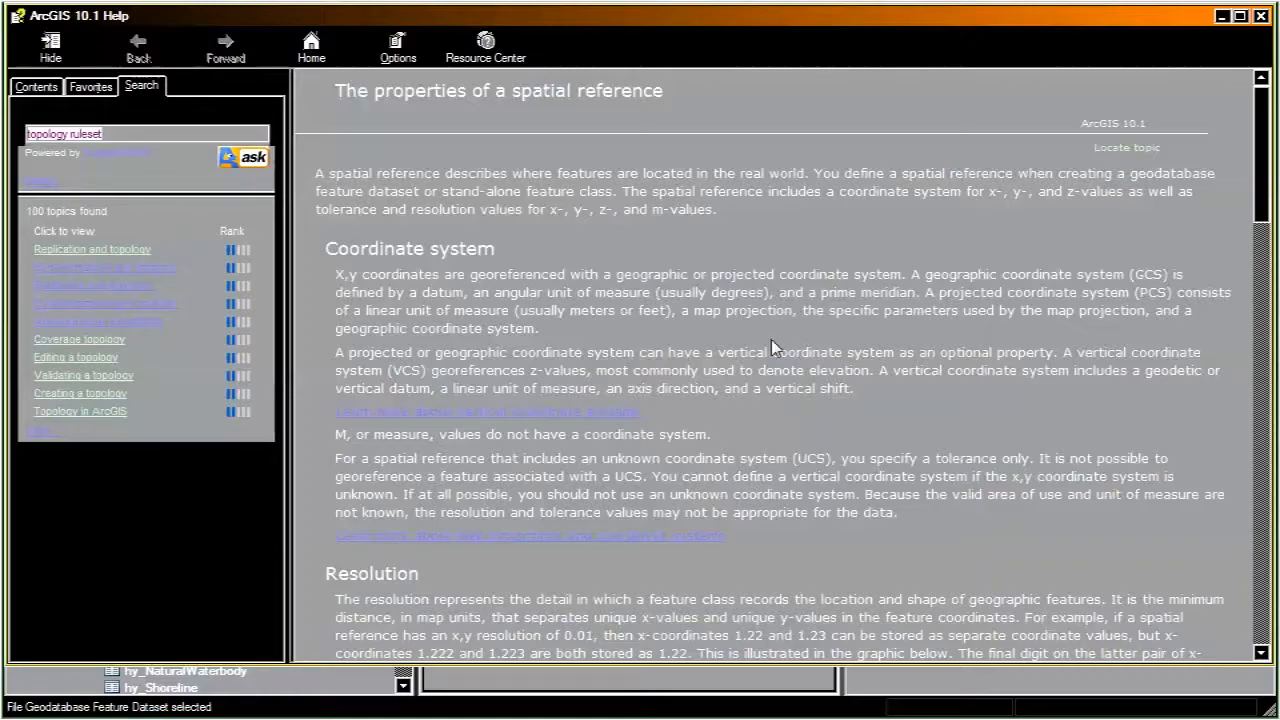
pyautogui.scroll(-1, 668, 297)
pyautogui.scroll(1, 706, 321)
pyautogui.scroll(-5, 787, 270)
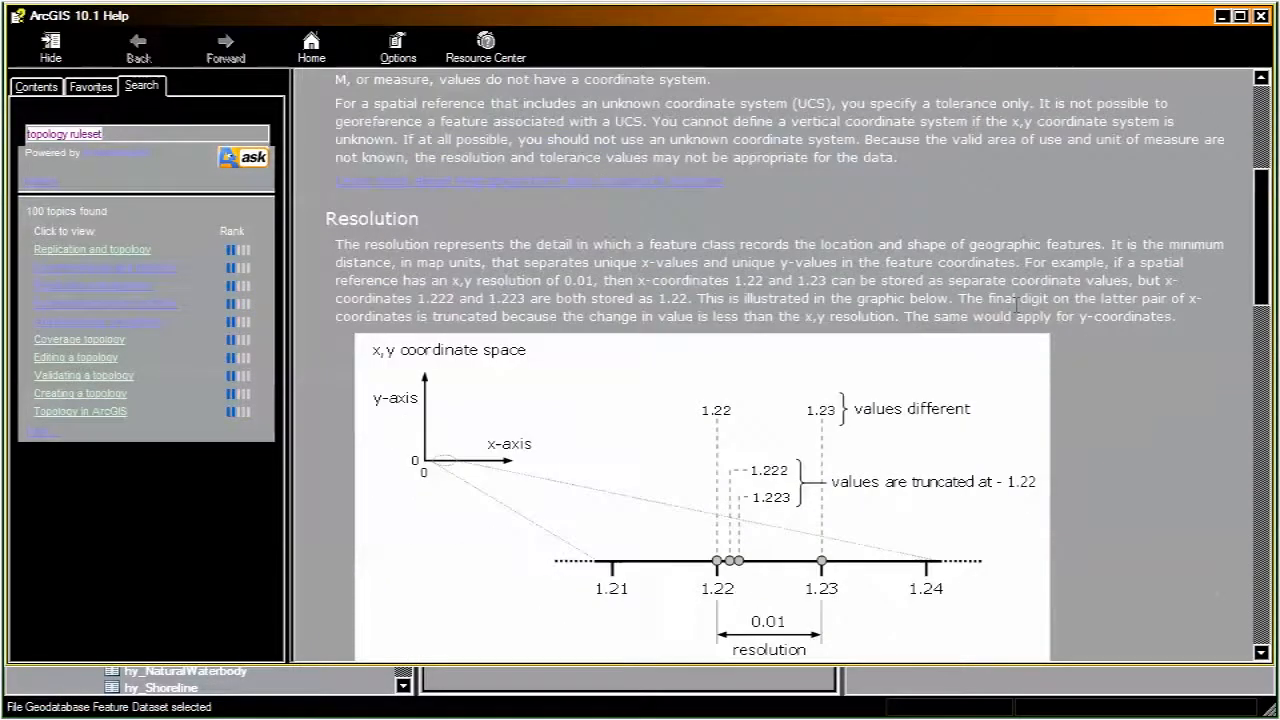
pyautogui.scroll(1, 1088, 428)
pyautogui.scroll(-11, 1083, 423)
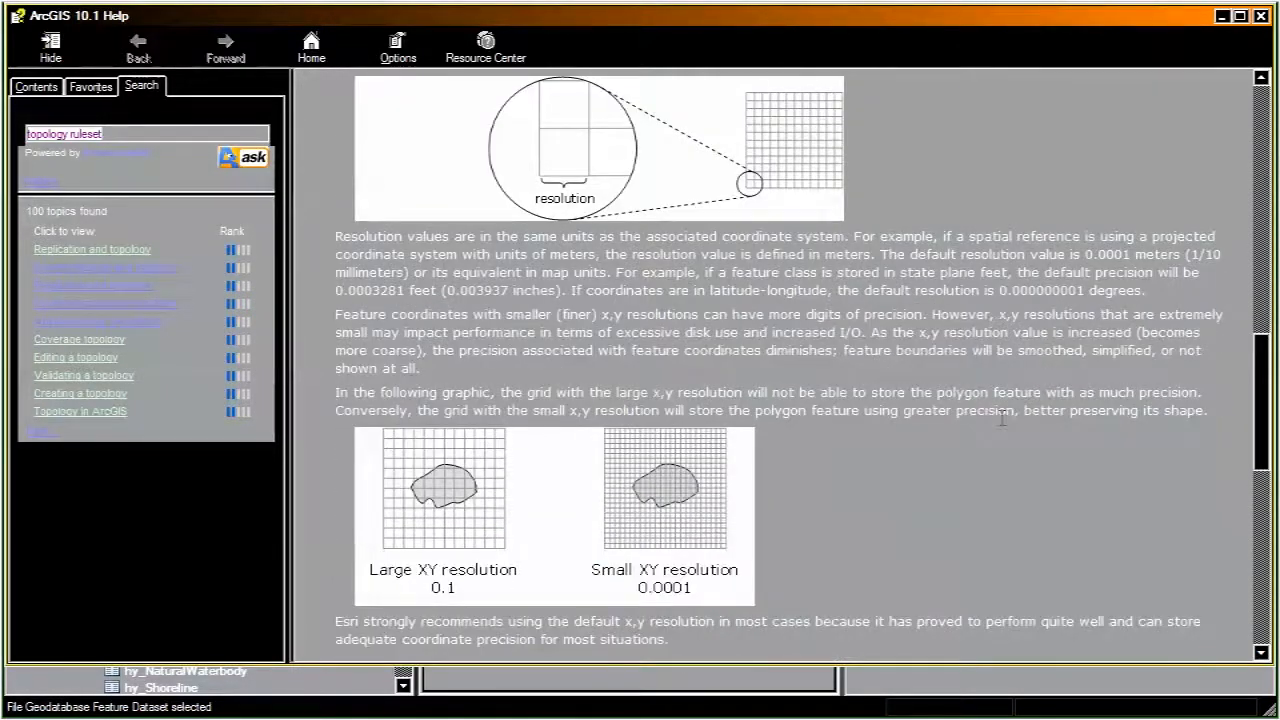
pyautogui.scroll(-6, 1000, 425)
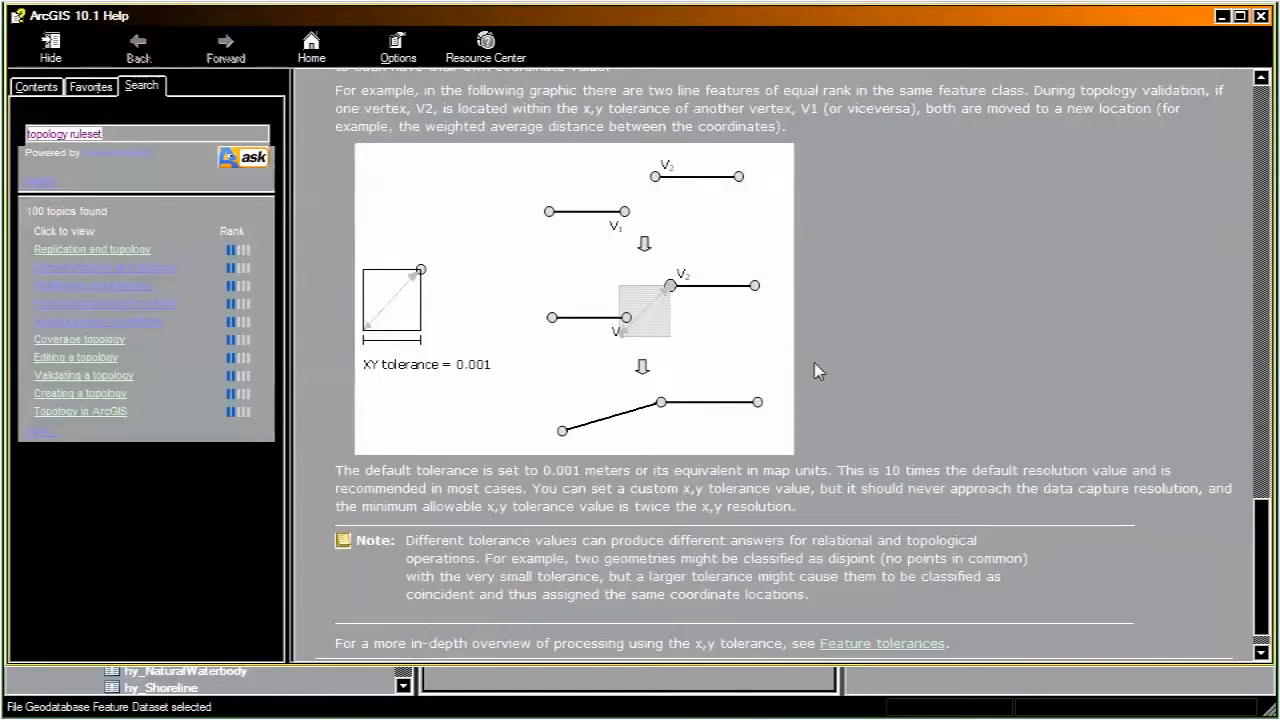
pyautogui.moveTo(336, 470); pyautogui.dragTo(515, 497)
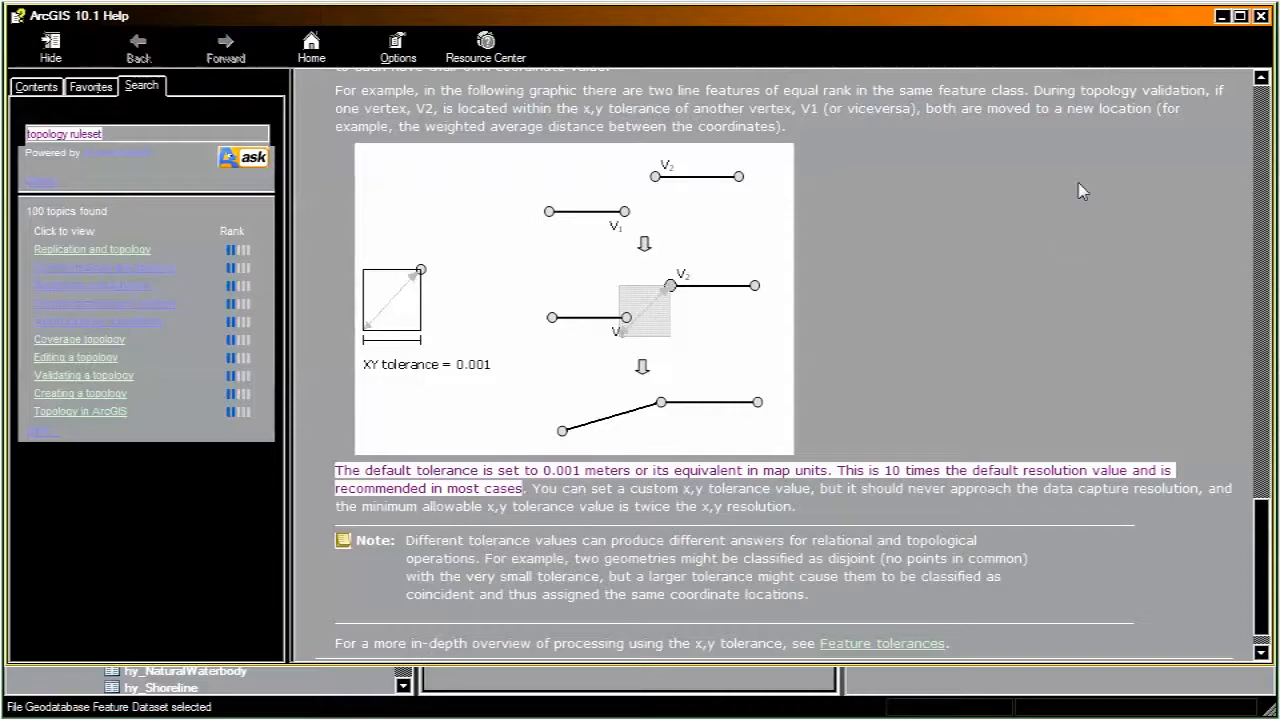
pyautogui.click(1262, 17)
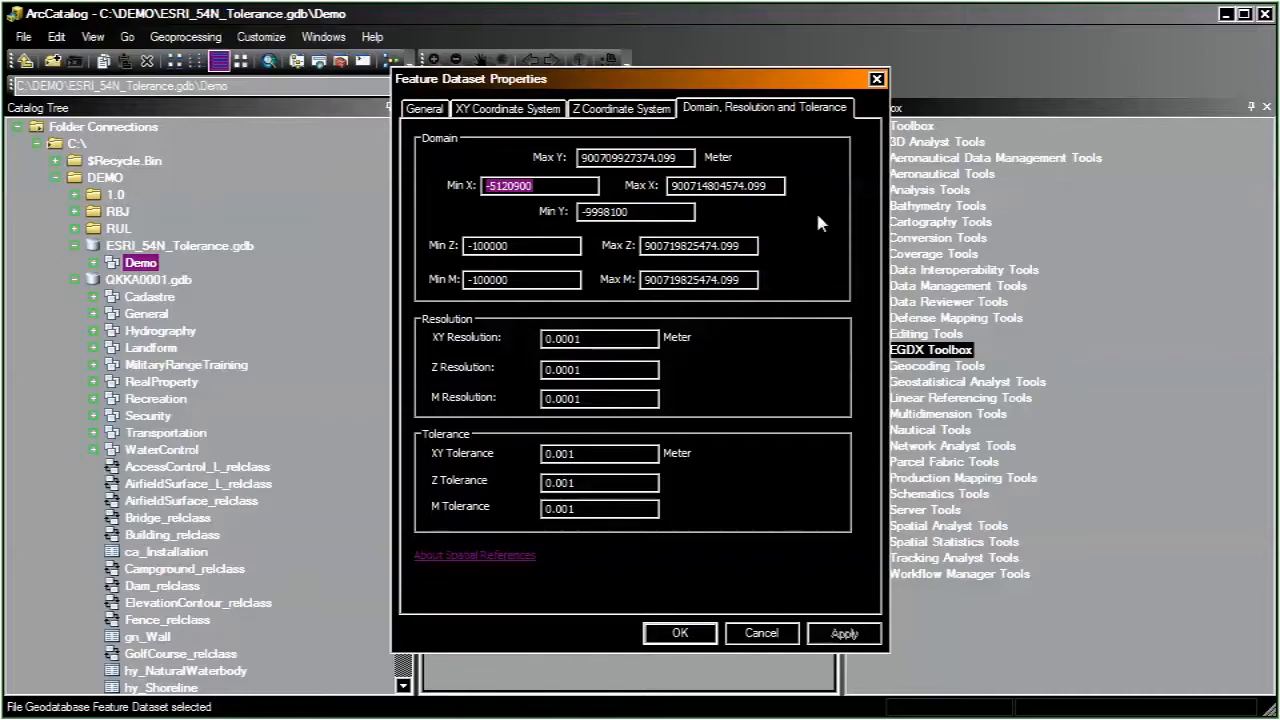
pyautogui.moveTo(836, 80); pyautogui.dragTo(760, 80)
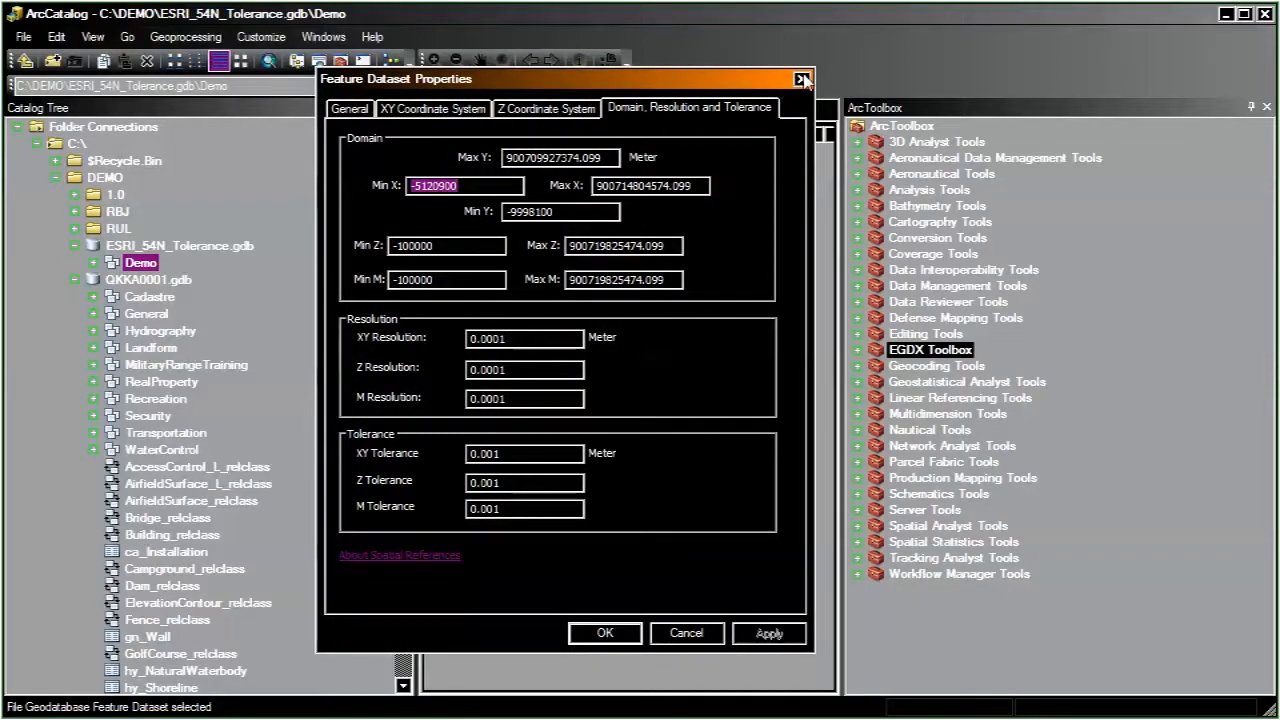
pyautogui.click(802, 79)
# Step: Inspect the resolution and tolerance values of the FTQW.auditory feature dataset in direct_ftqw.sde, closing its properties without changes
pyautogui.moveTo(407, 235); pyautogui.dragTo(370, 630)
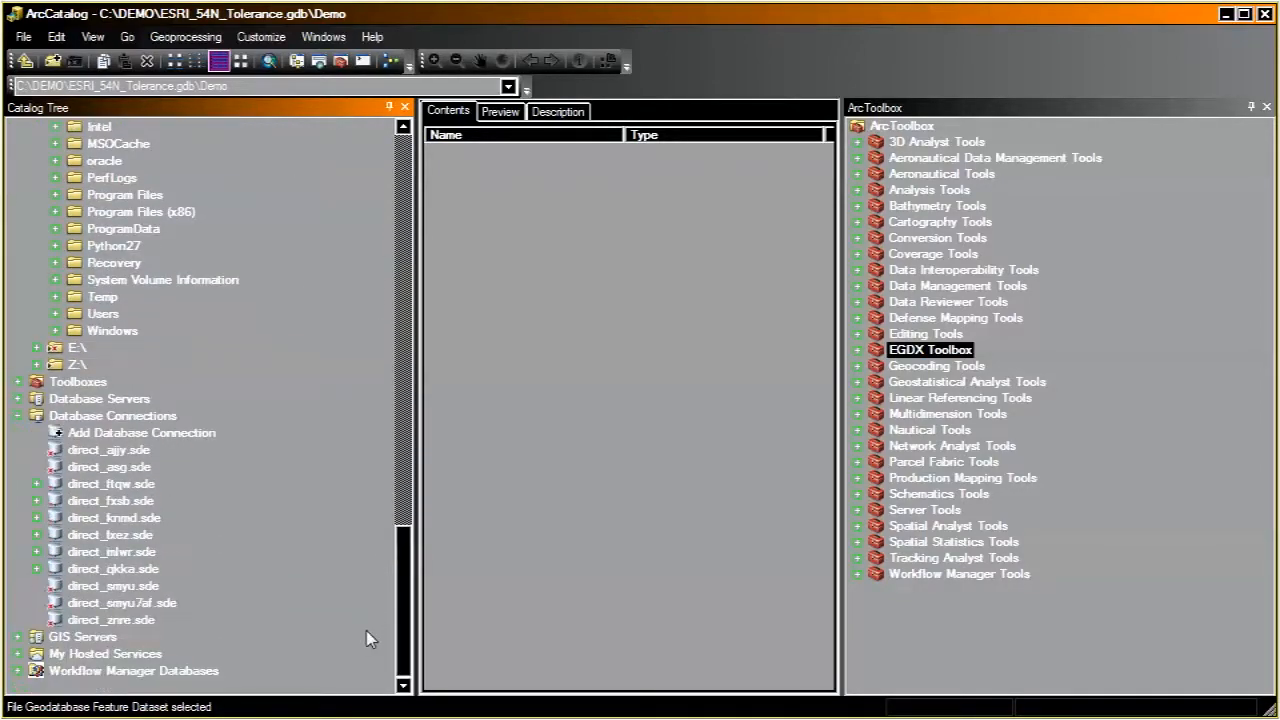
pyautogui.click(37, 484)
pyautogui.scroll(3, 264, 491)
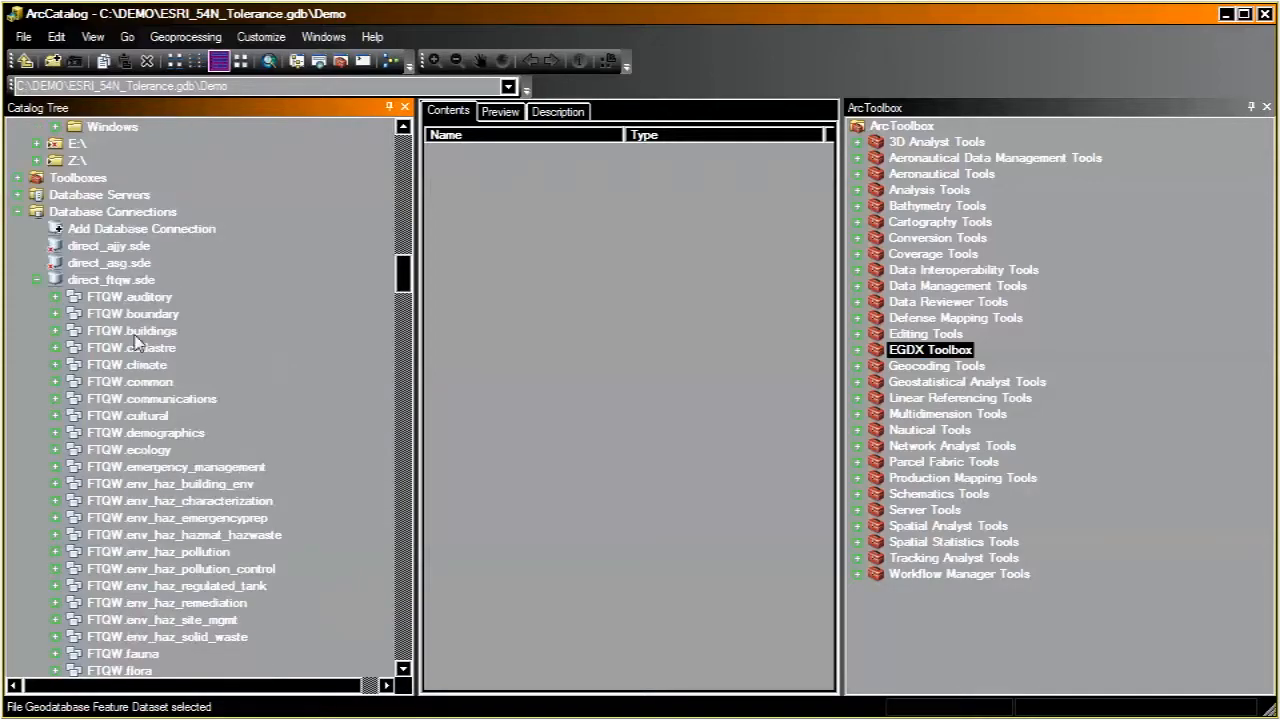
pyautogui.rightClick(127, 297)
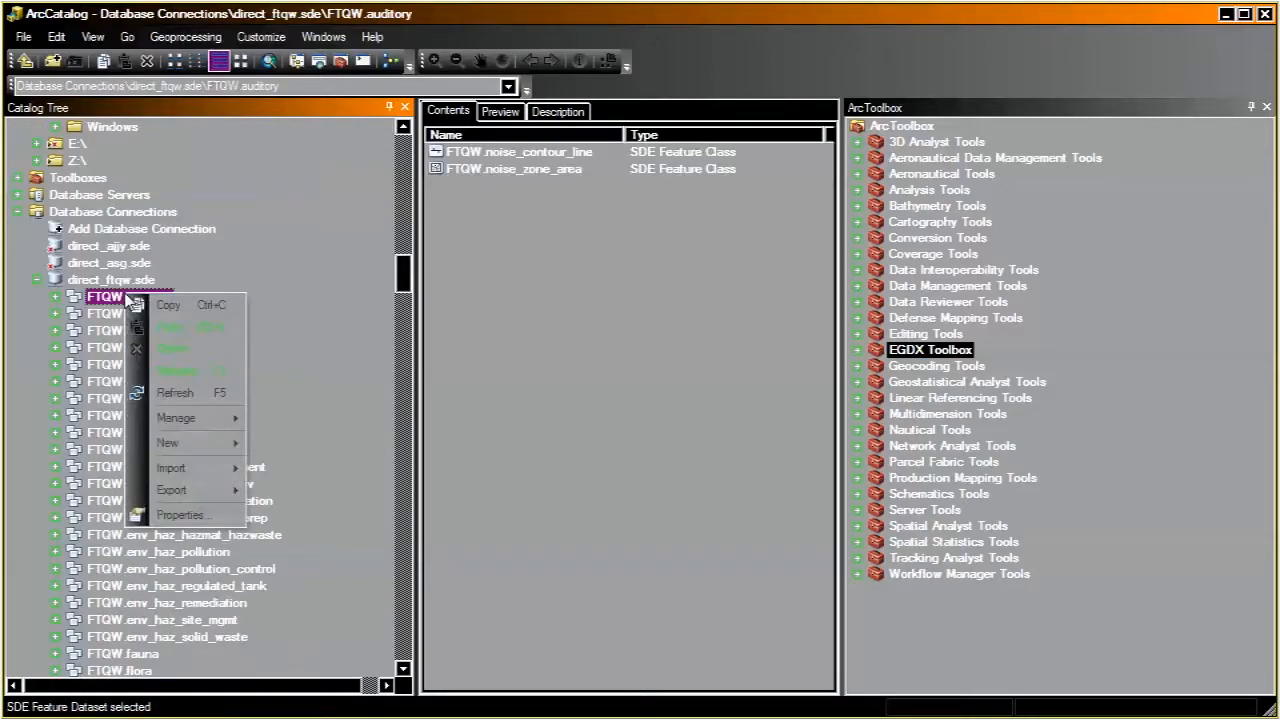
pyautogui.click(200, 515)
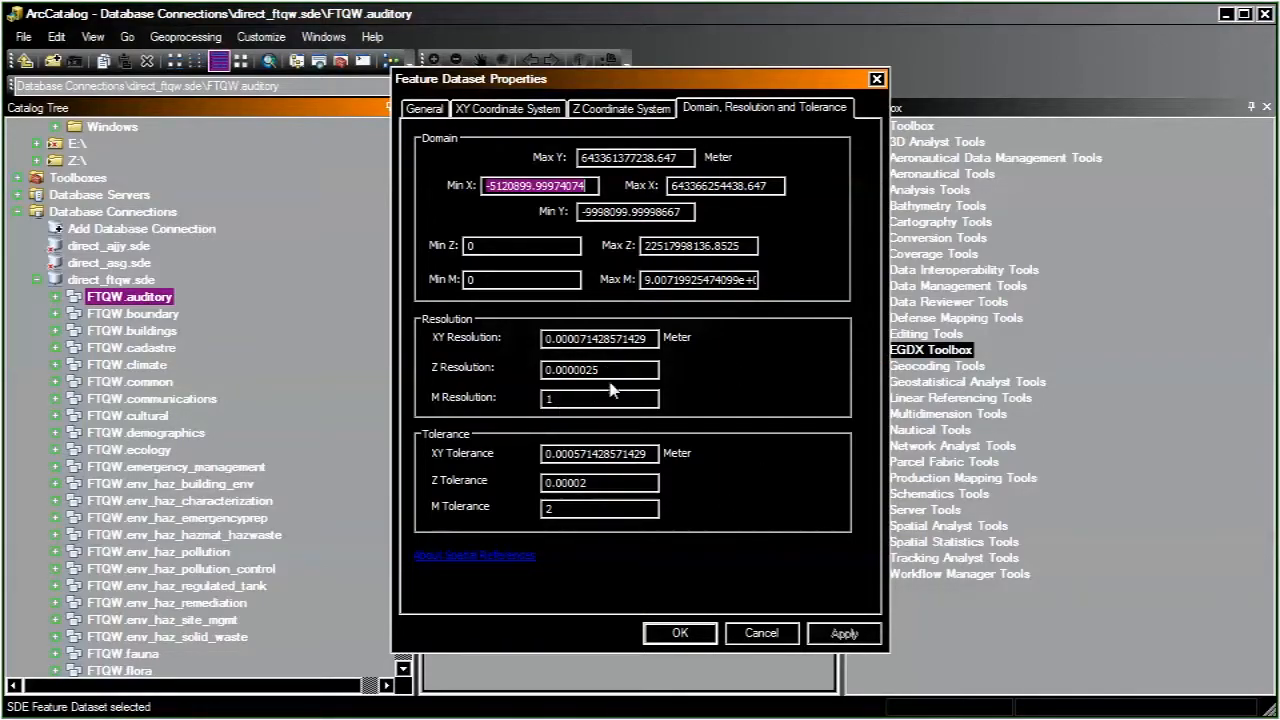
pyautogui.click(618, 370)
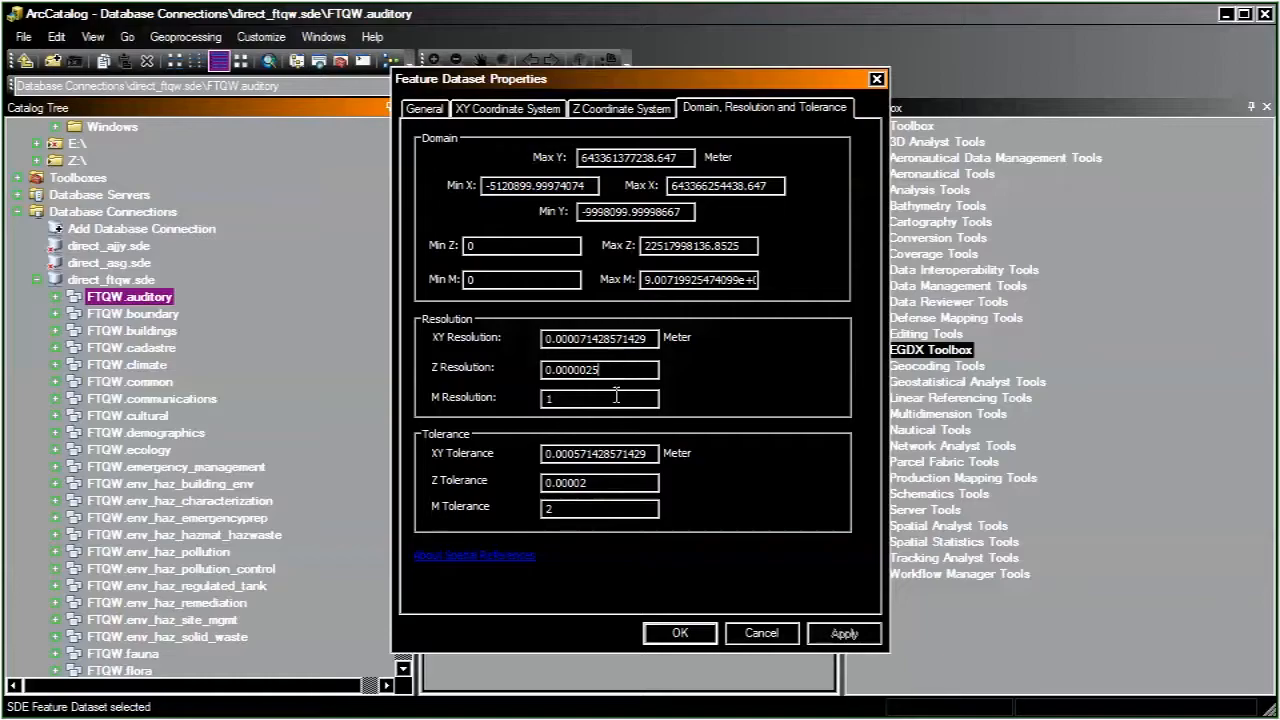
pyautogui.press('Tab')
pyautogui.click(556, 509)
pyautogui.click(762, 633)
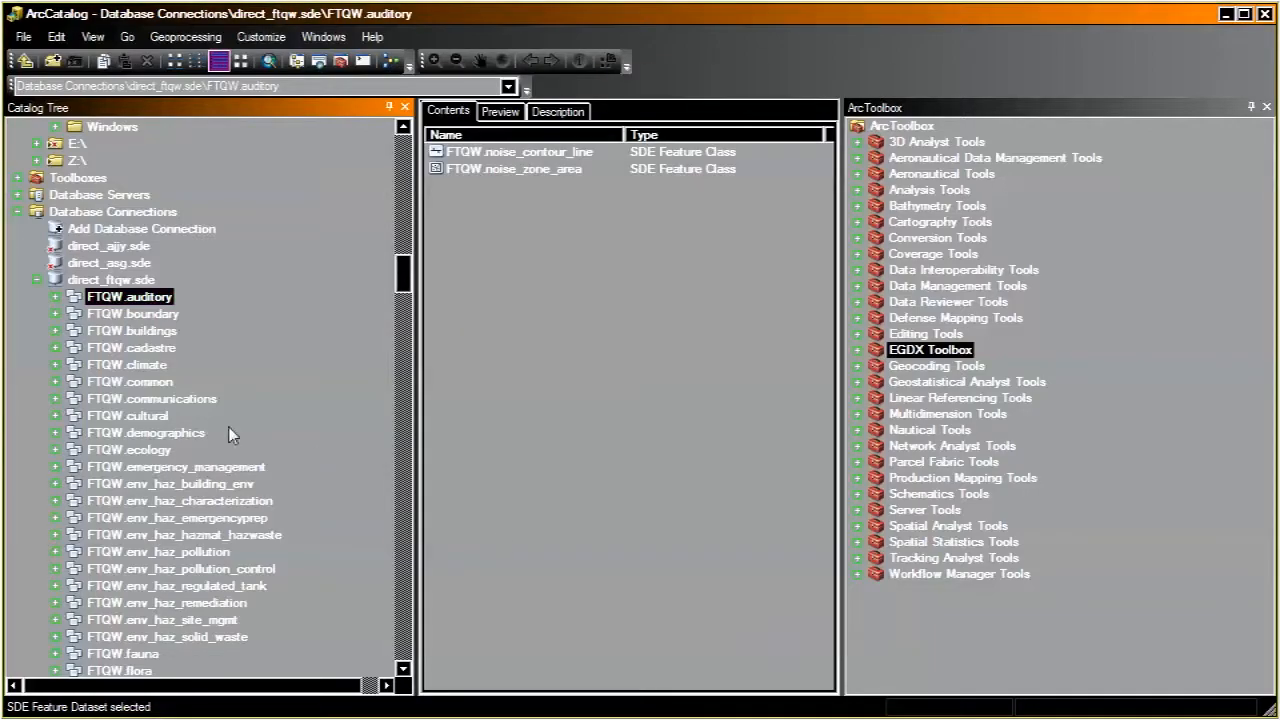
# Step: Check the domain, resolution and tolerance of the FTQW.common feature dataset twice, and collapse the direct_ftqw.sde connection
pyautogui.click(143, 383)
pyautogui.rightClick(170, 382)
pyautogui.click(233, 603)
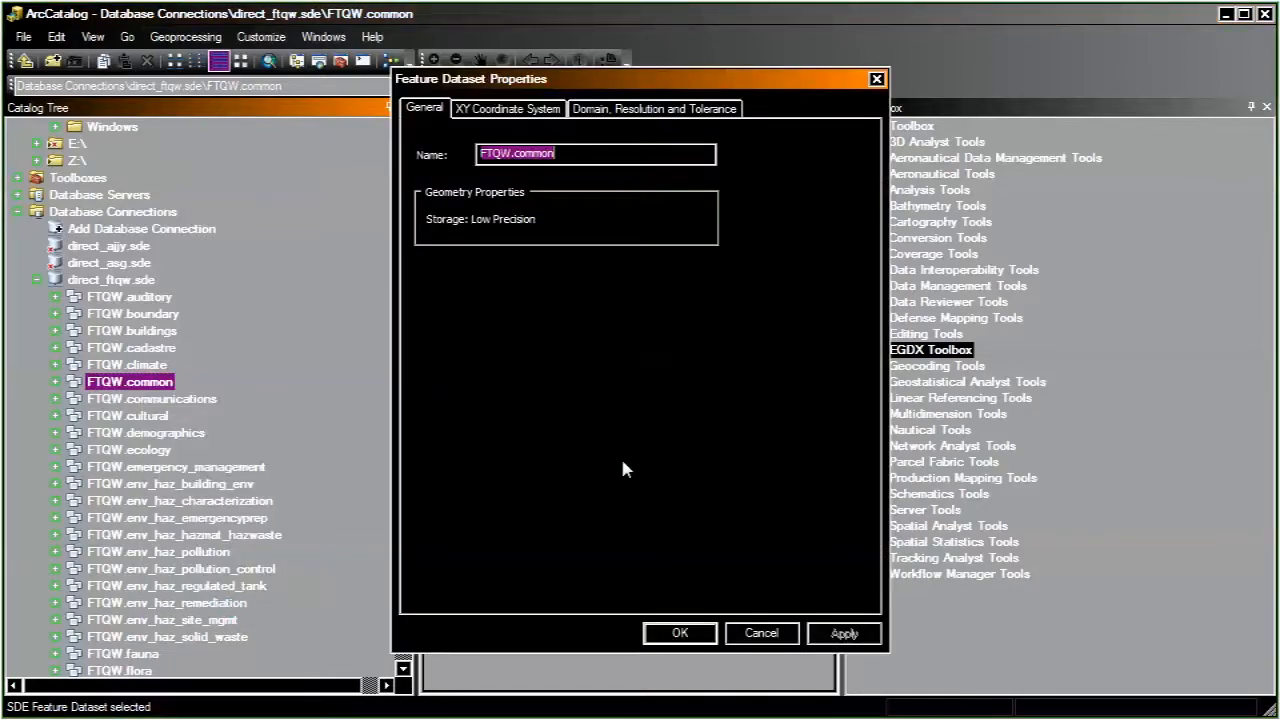
pyautogui.click(630, 106)
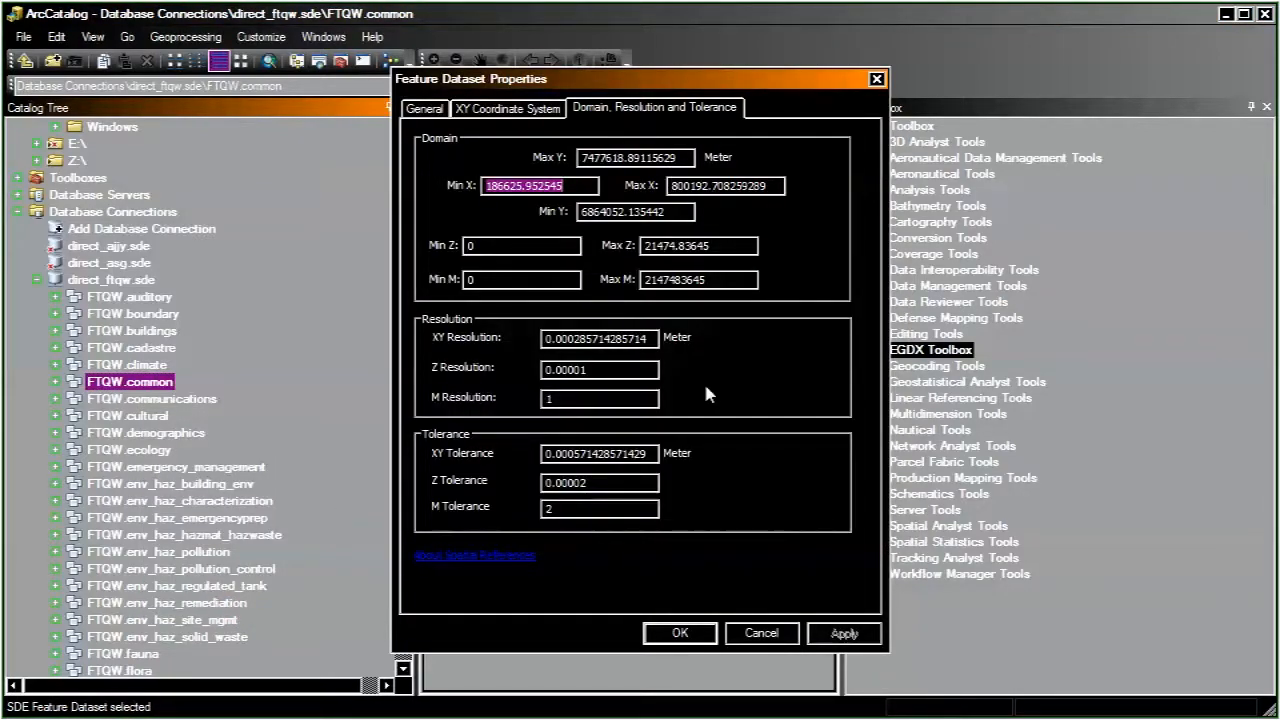
pyautogui.click(761, 633)
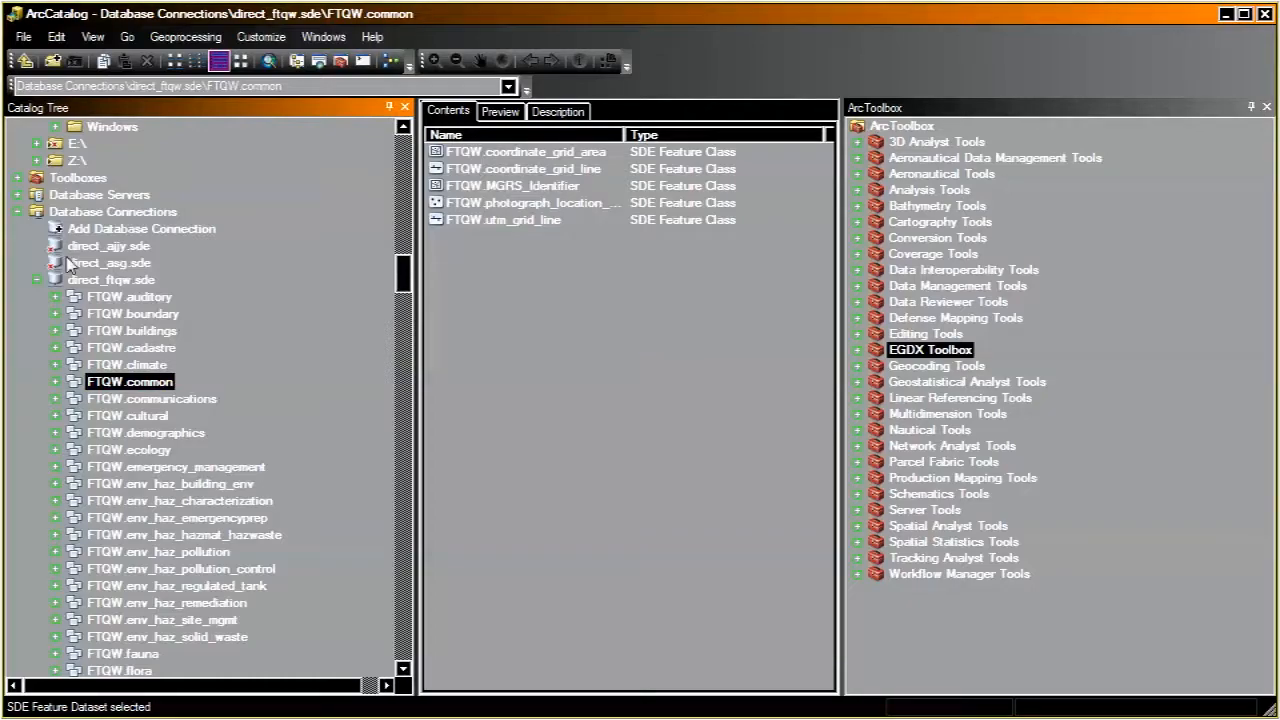
pyautogui.rightClick(123, 390)
pyautogui.click(150, 606)
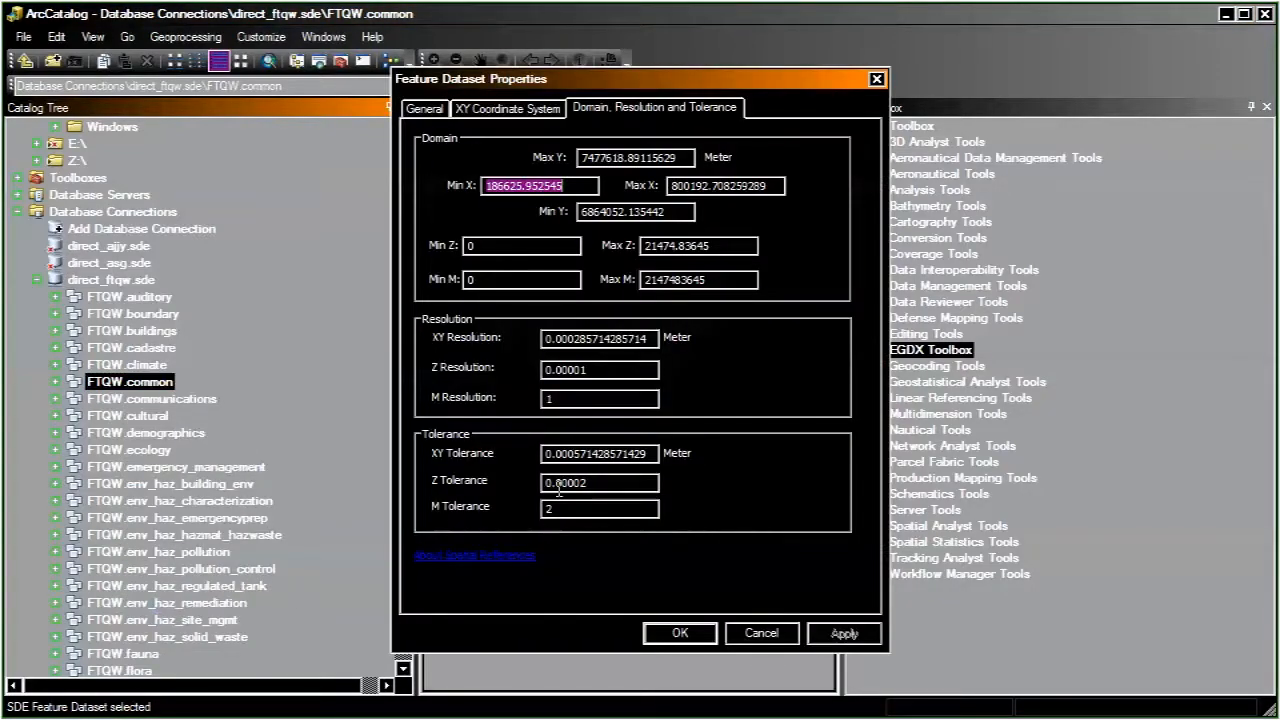
pyautogui.click(758, 636)
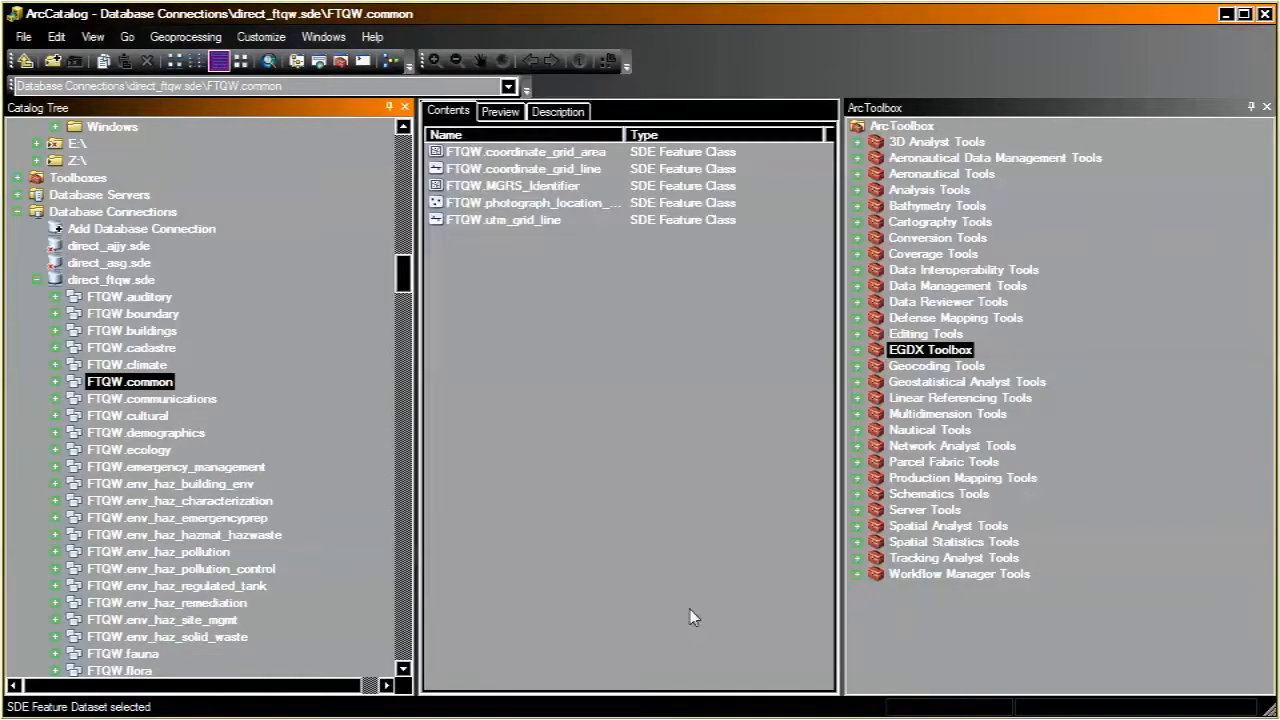
pyautogui.click(37, 280)
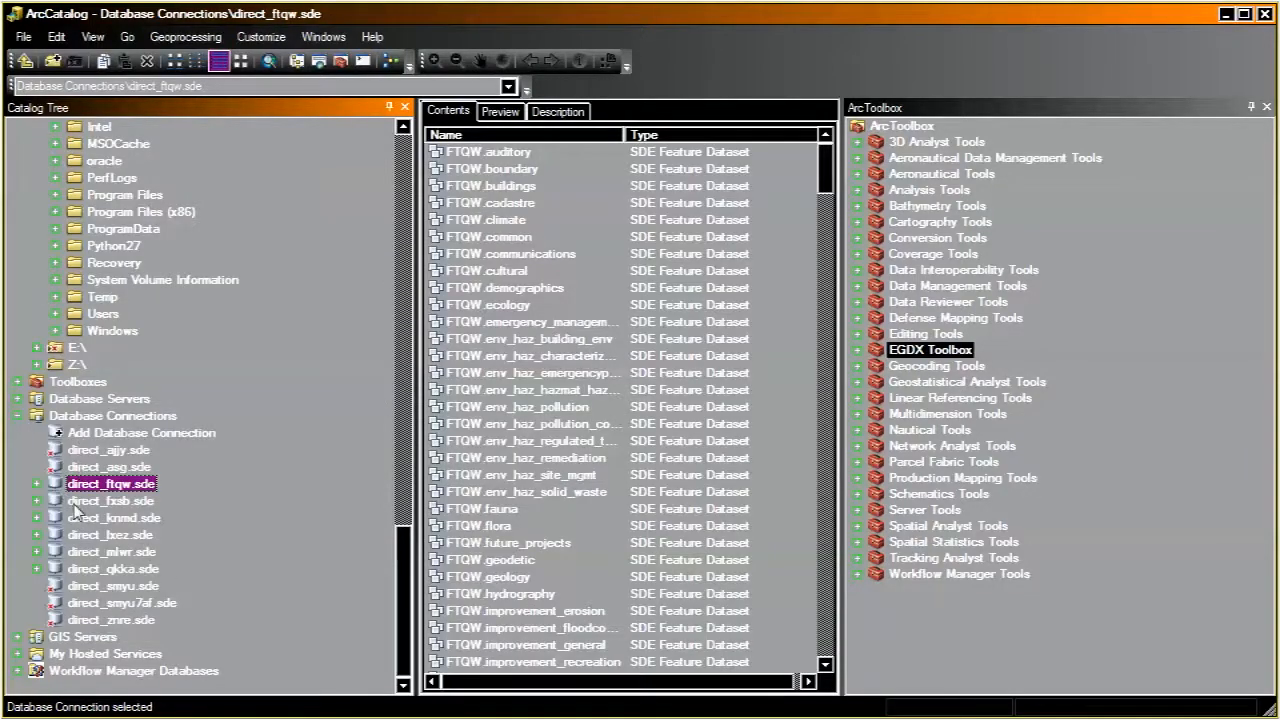
# Step: Inspect the resolution and tolerance of the FXSB.fauna feature dataset in direct_fxsb.sde, and collapse that connection
pyautogui.click(36, 500)
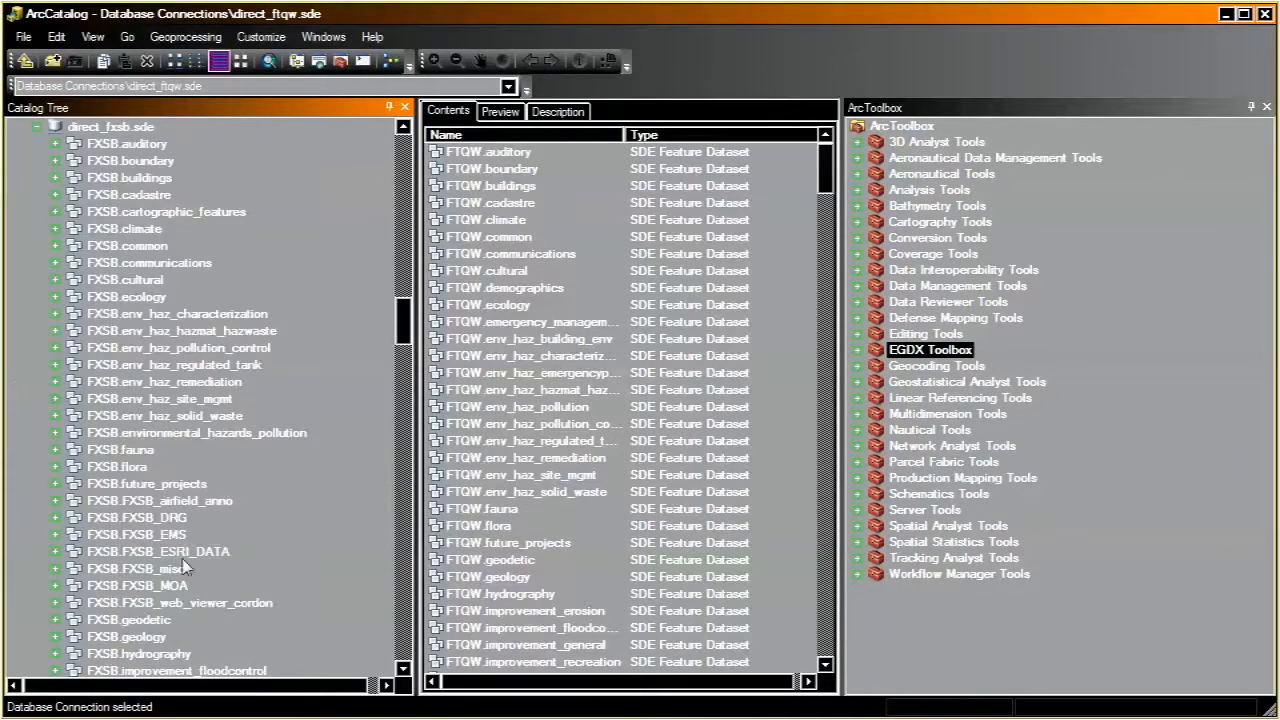
pyautogui.click(120, 451)
pyautogui.rightClick(120, 451)
pyautogui.click(171, 666)
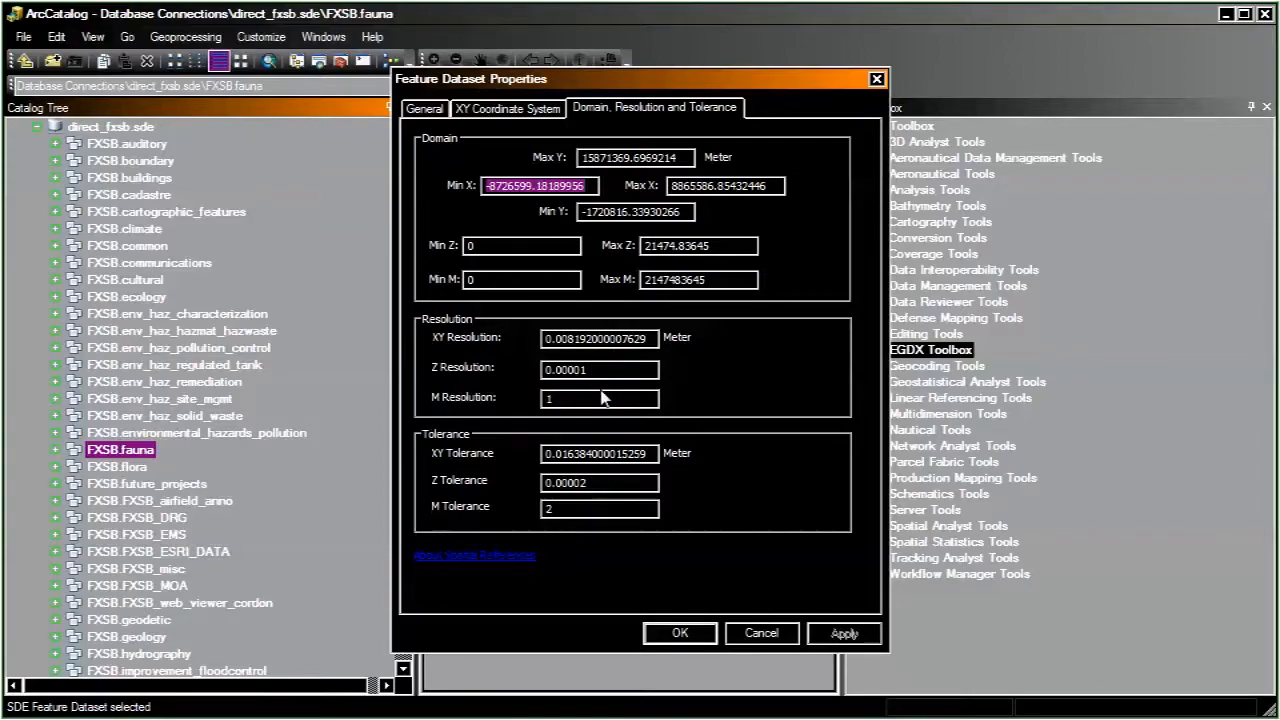
pyautogui.click(777, 636)
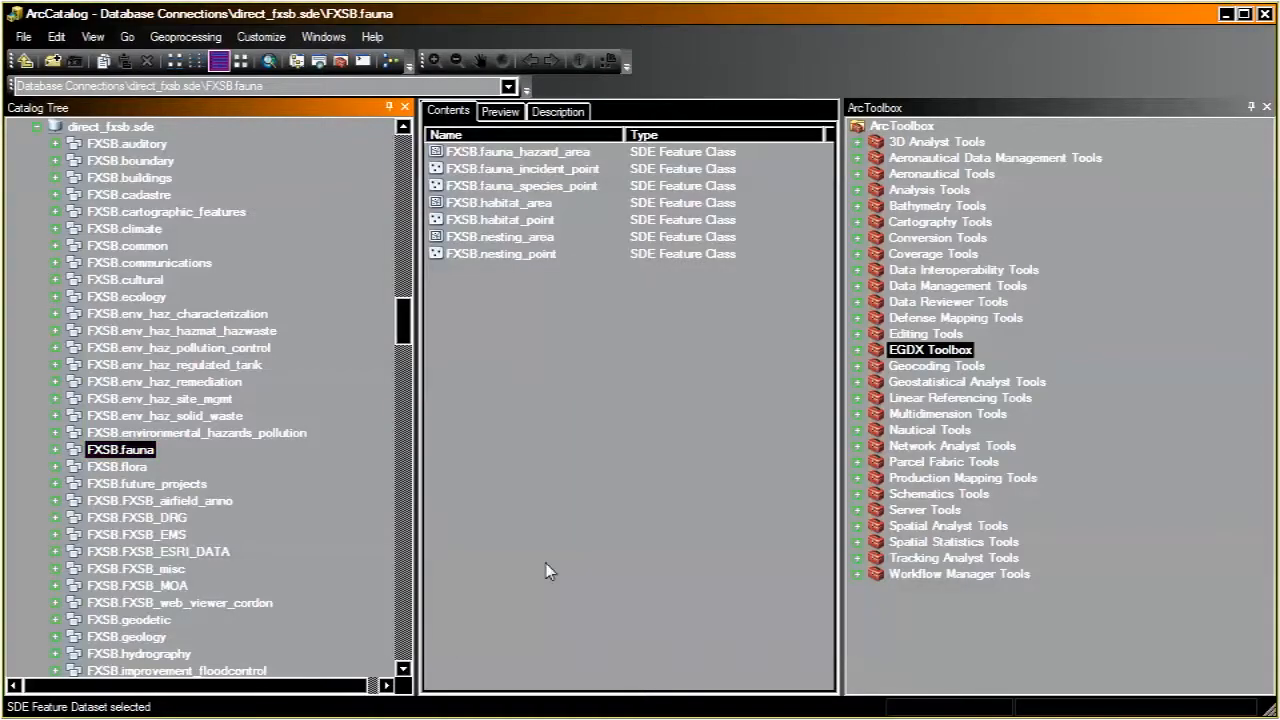
pyautogui.click(36, 127)
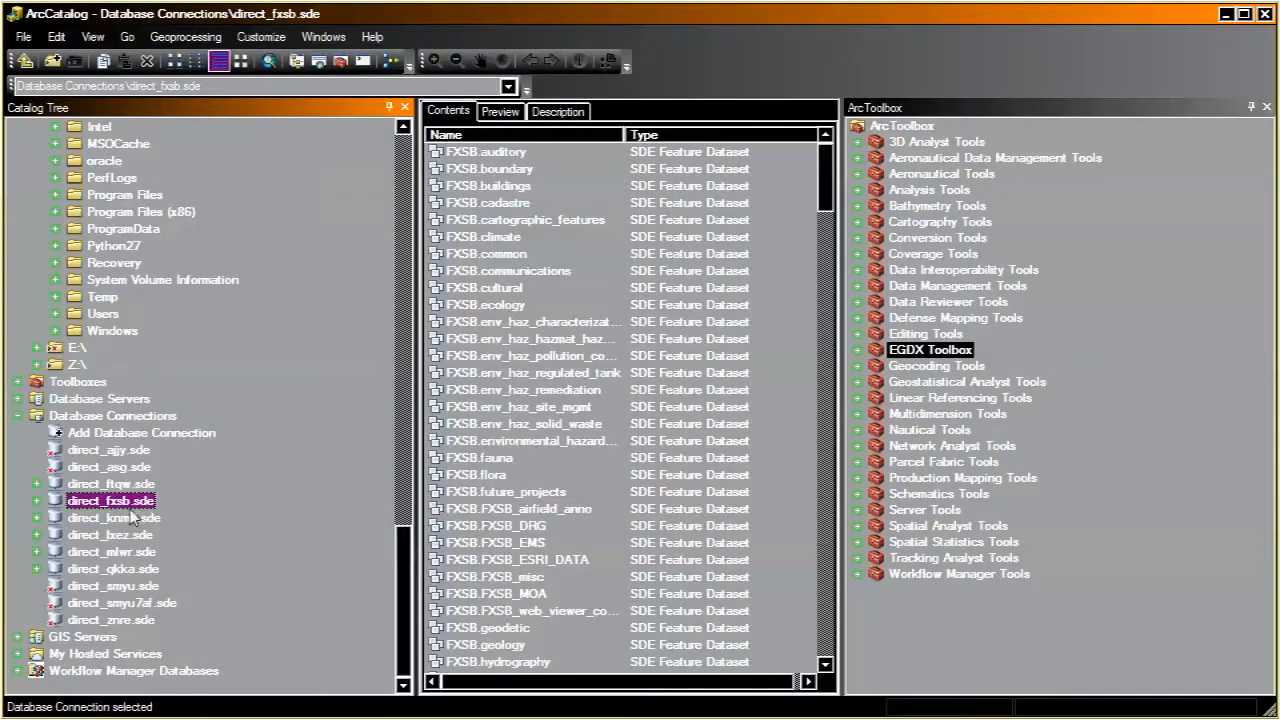
# Step: Inspect the resolution and tolerance of the BFMV.improvement_general feature dataset in direct_lxez.sde, and collapse that connection
pyautogui.click(36, 534)
pyautogui.scroll(-1, 125, 470)
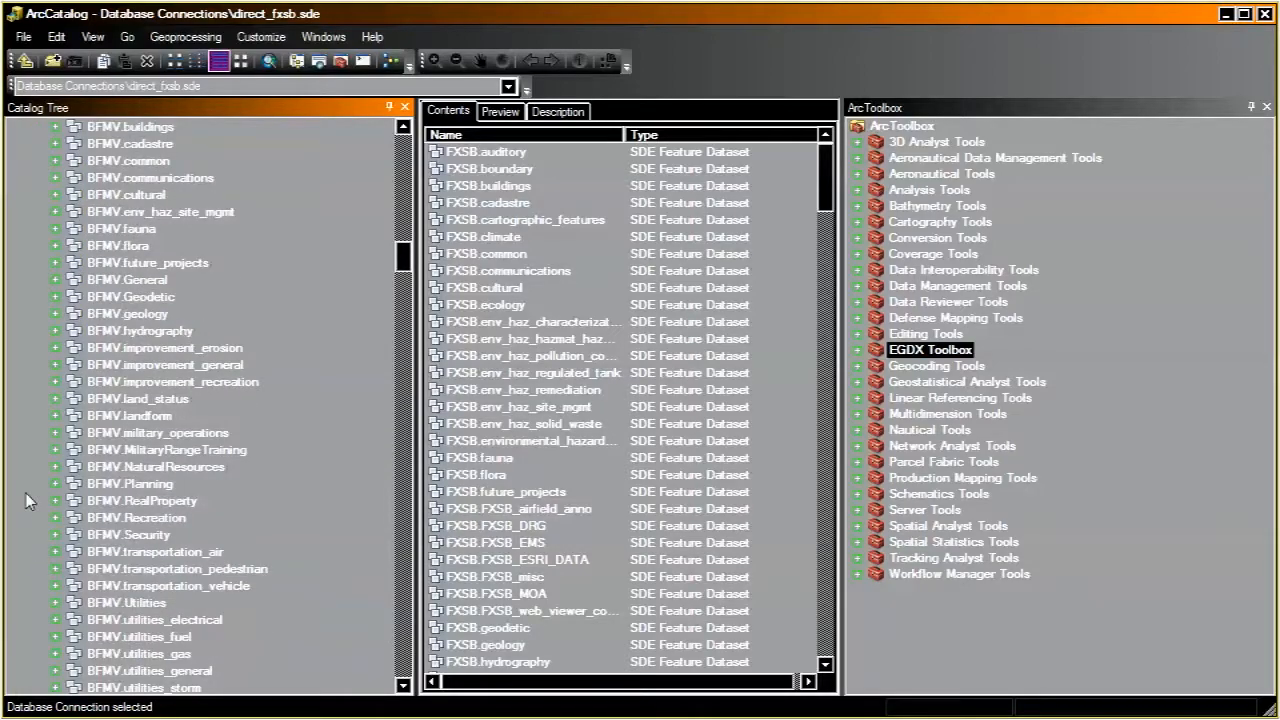
pyautogui.scroll(2, 125, 470)
pyautogui.click(166, 466)
pyautogui.rightClick(168, 466)
pyautogui.click(263, 676)
pyautogui.click(764, 107)
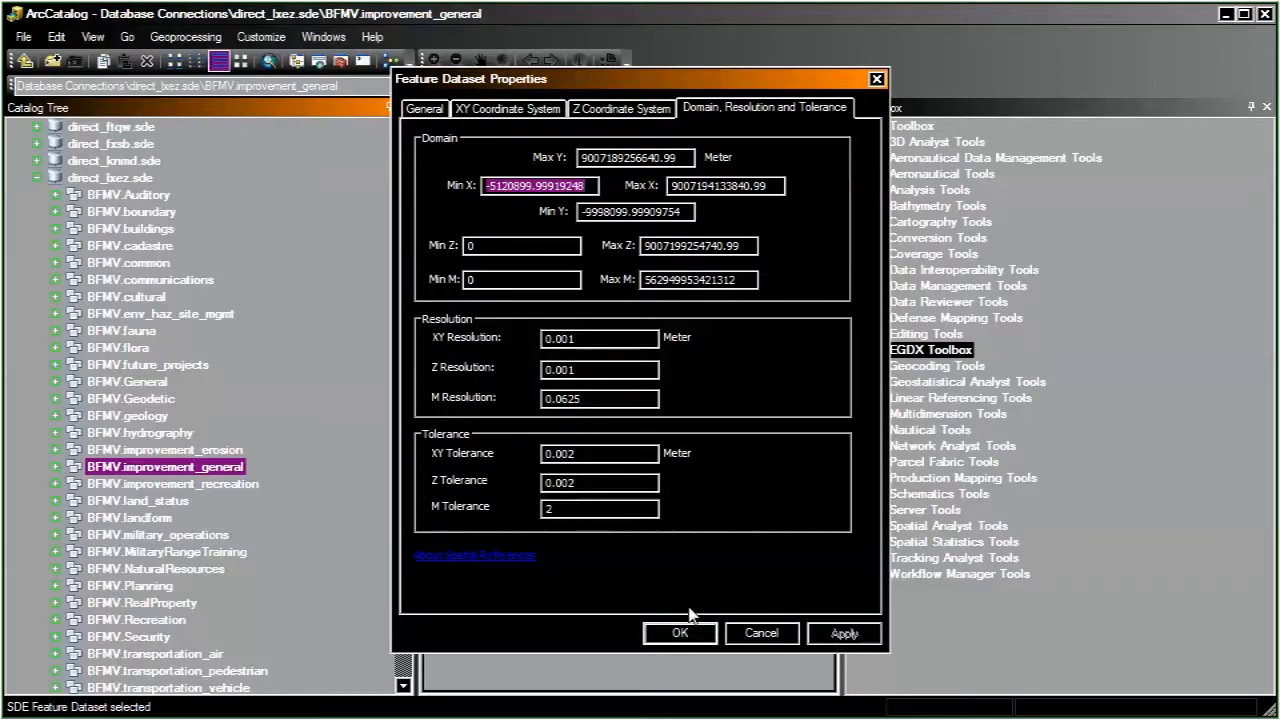
pyautogui.click(757, 639)
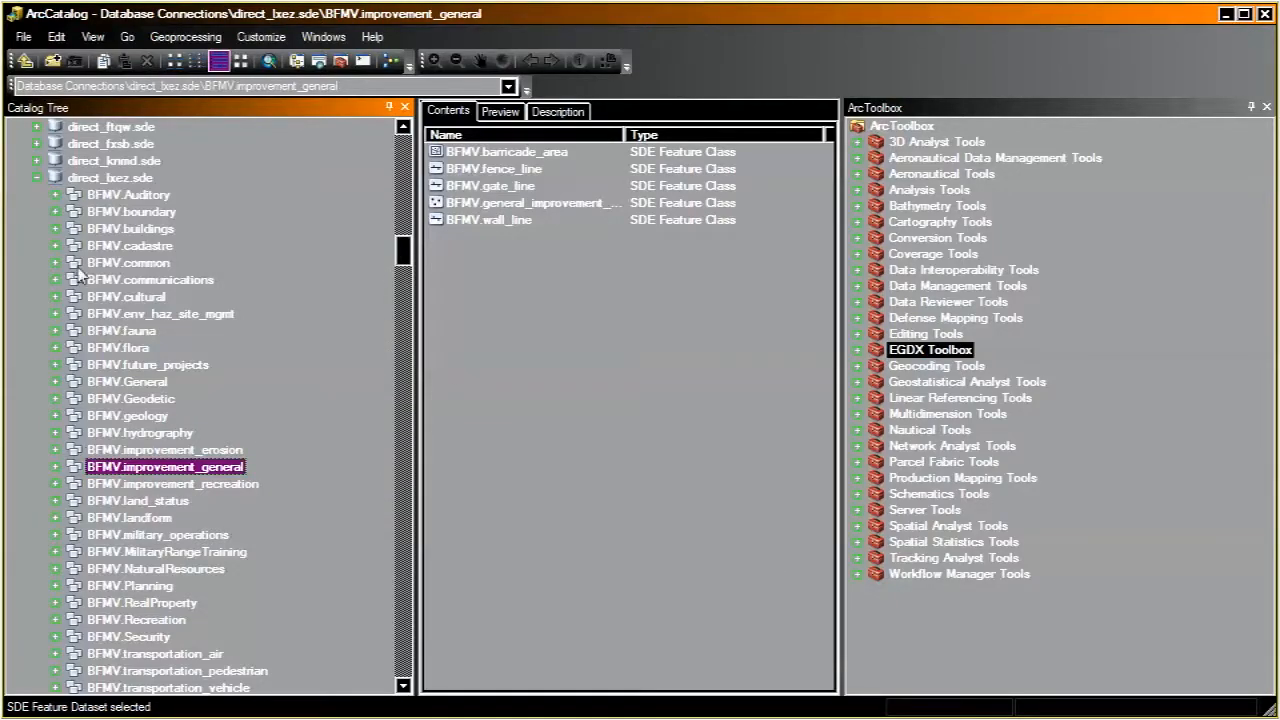
pyautogui.click(37, 177)
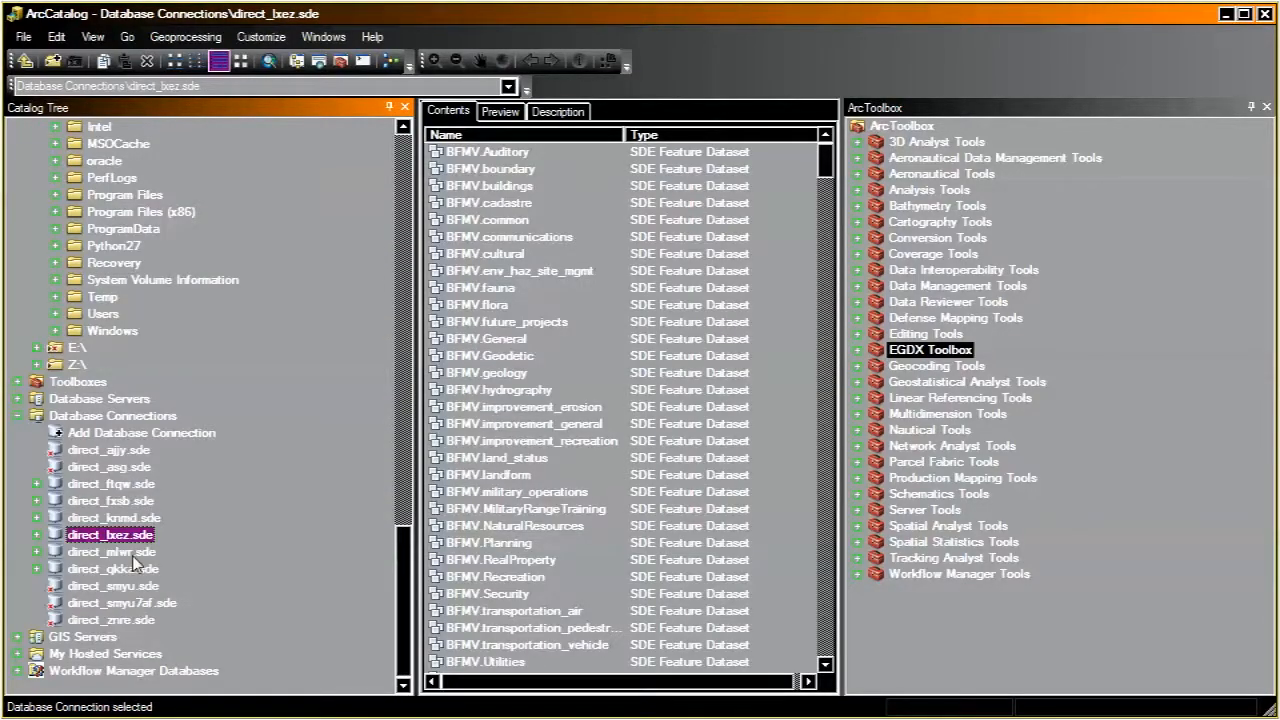
# Step: Inspect the resolution and tolerance of the BFMV.RealProperty feature dataset in direct_lxez.sde, and return to the DEMO folder's geodatabases
pyautogui.scroll(4, 132, 555)
pyautogui.scroll(2, 137, 555)
pyautogui.scroll(-6, 137, 555)
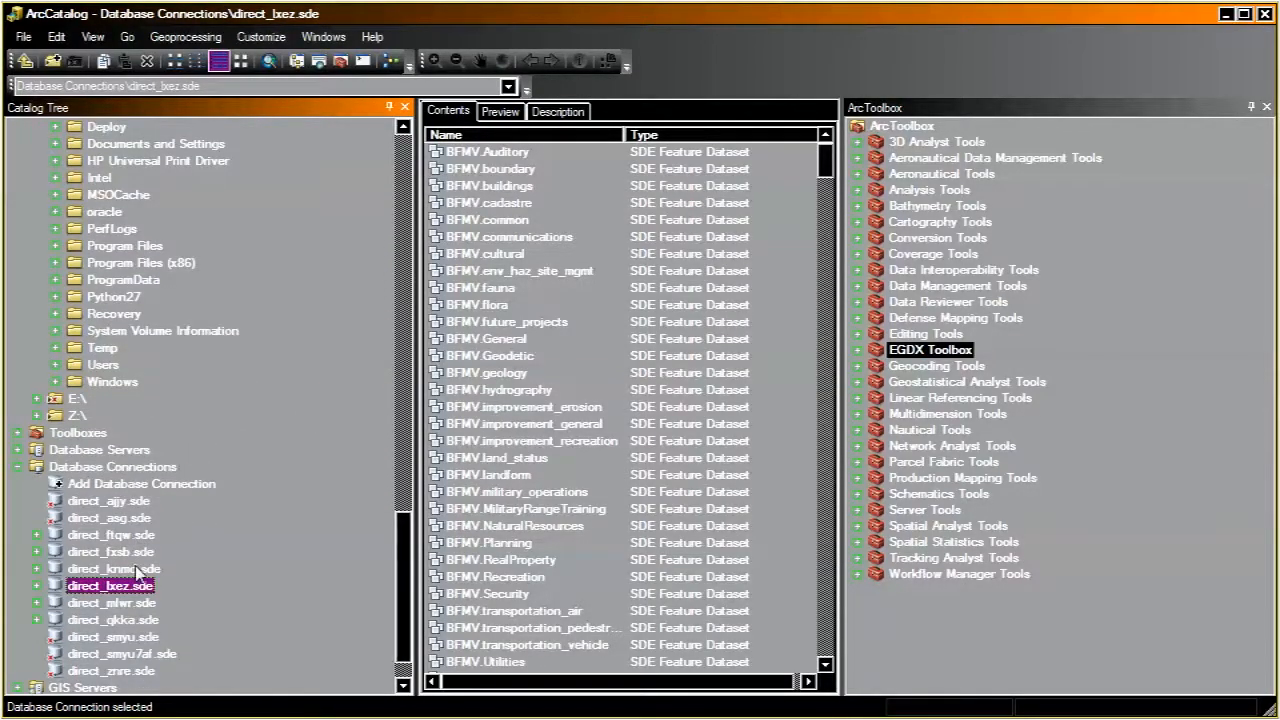
pyautogui.click(37, 535)
pyautogui.click(153, 555)
pyautogui.rightClick(153, 560)
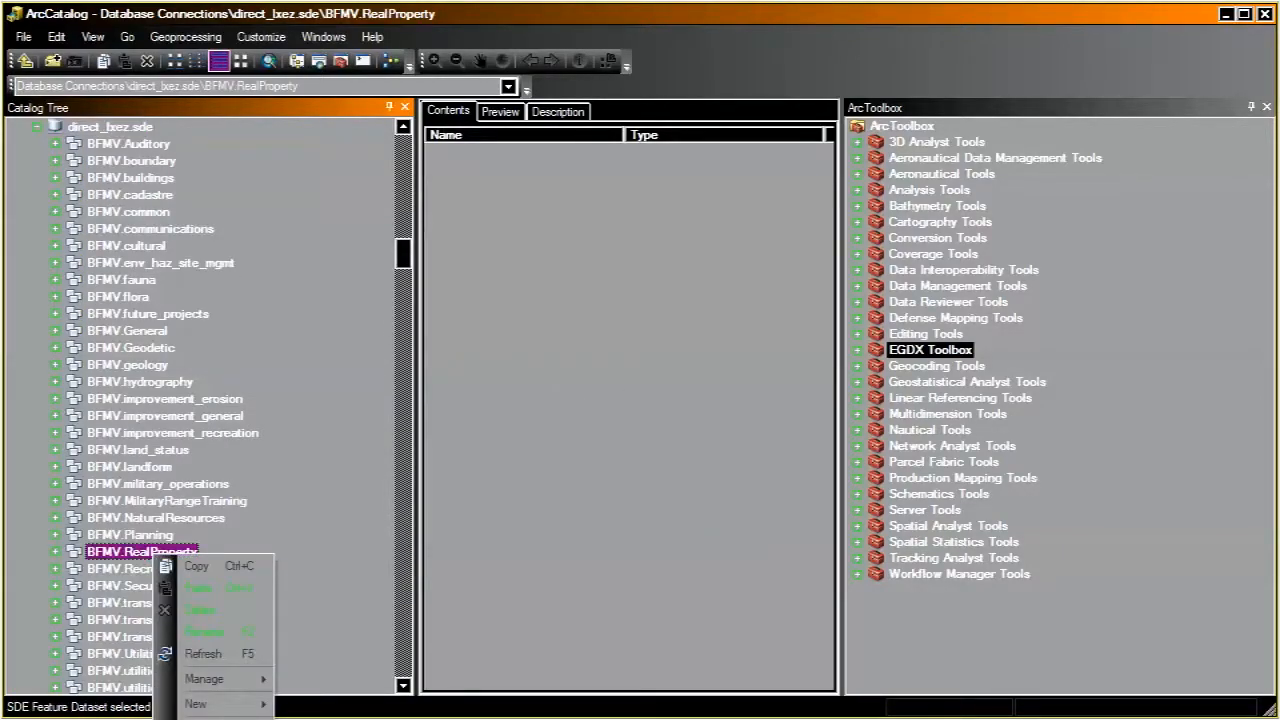
pyautogui.click(205, 716)
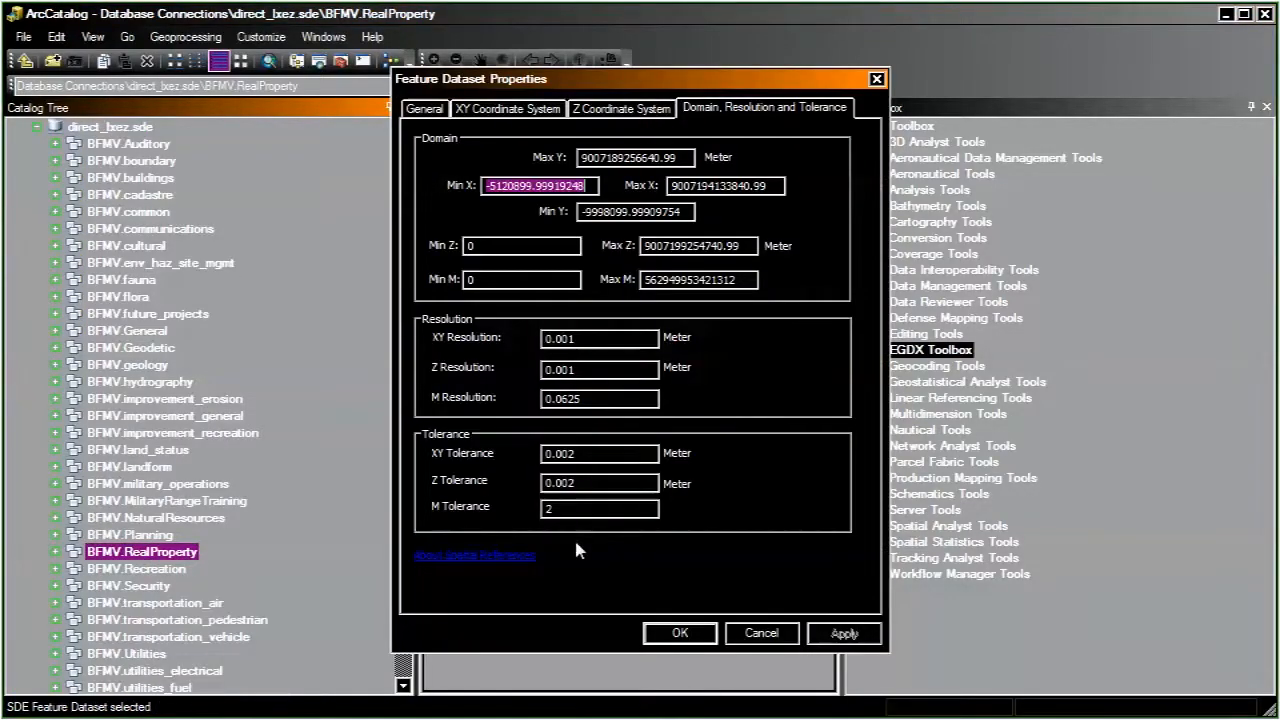
pyautogui.click(760, 633)
pyautogui.moveTo(397, 268); pyautogui.dragTo(393, 185)
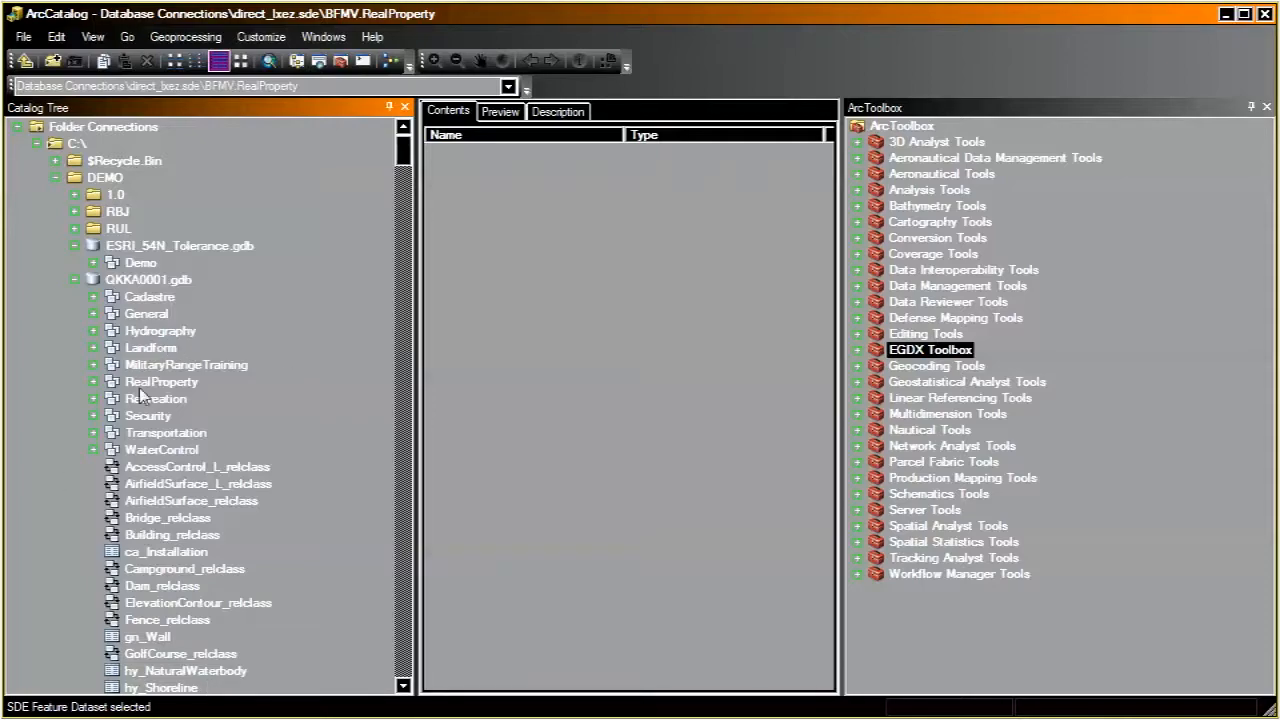
# Step: Collapse QKKA0001.gdb and open the EGDX 26-->30 (GeoQC) tool from the EGDX Toolbox's SDSFIE 2.6 Export and Convert to 3.0 toolset
pyautogui.click(74, 279)
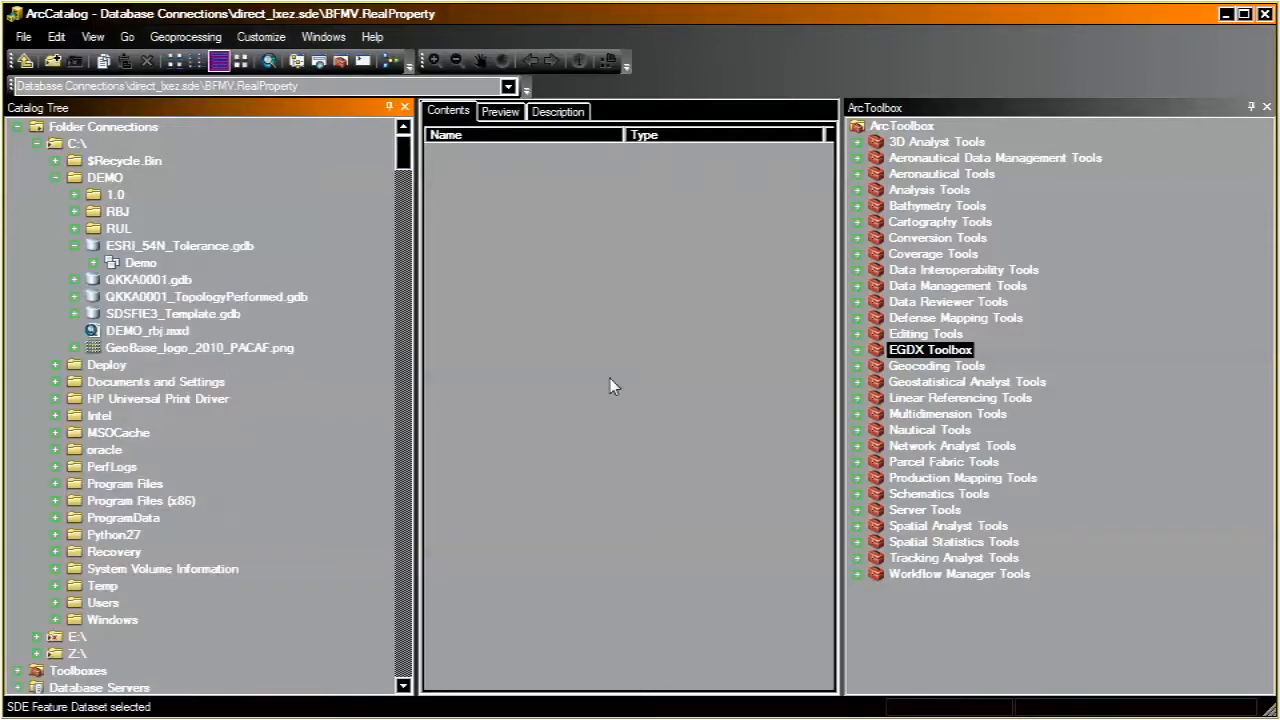
pyautogui.click(857, 350)
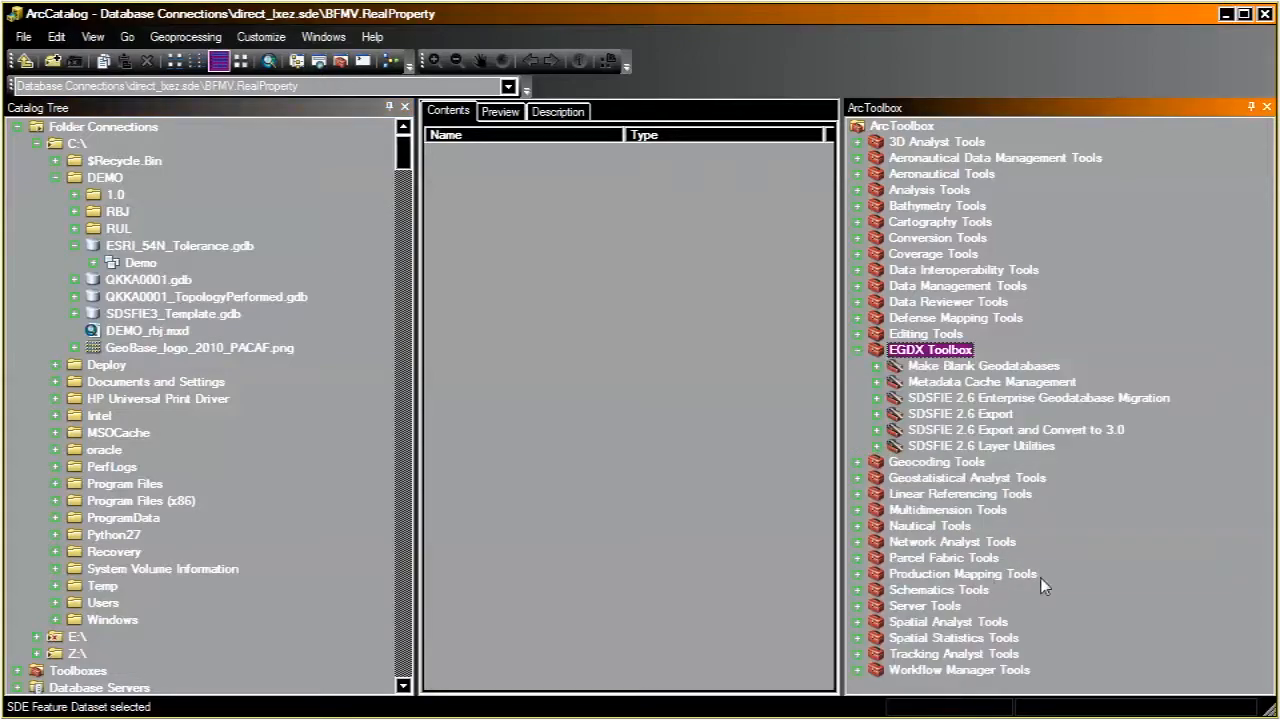
pyautogui.click(877, 446)
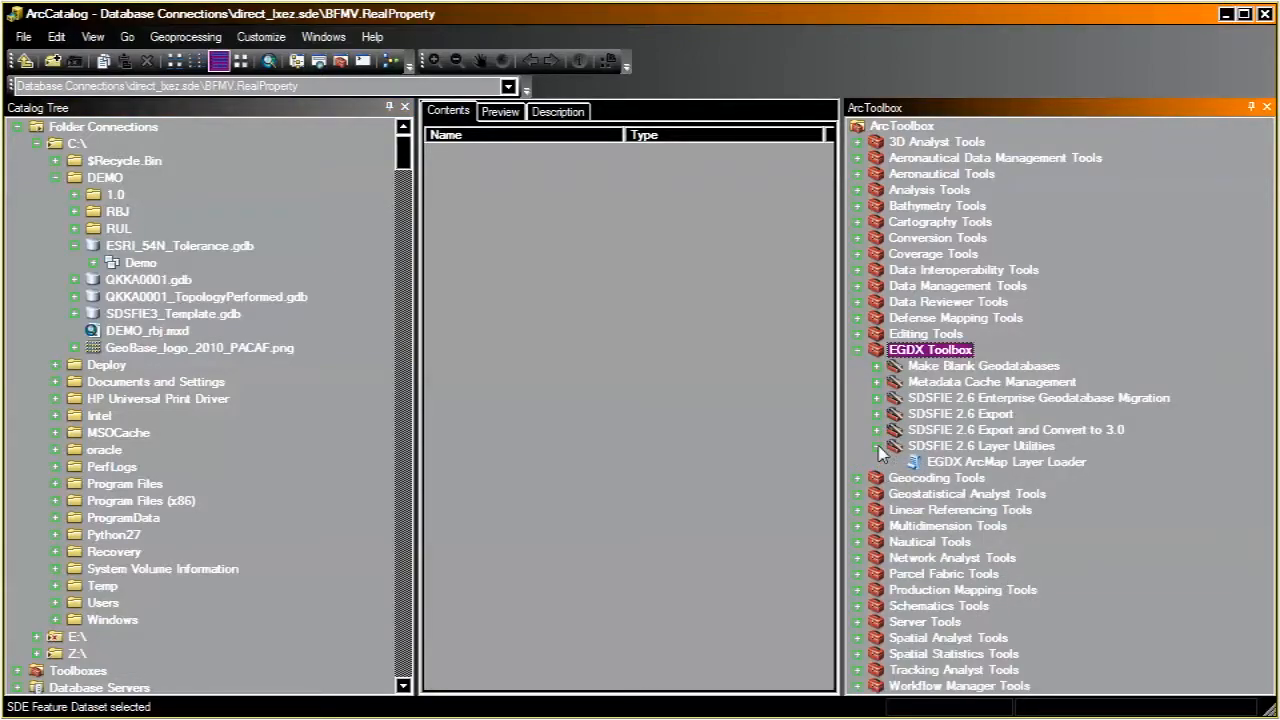
pyautogui.click(877, 430)
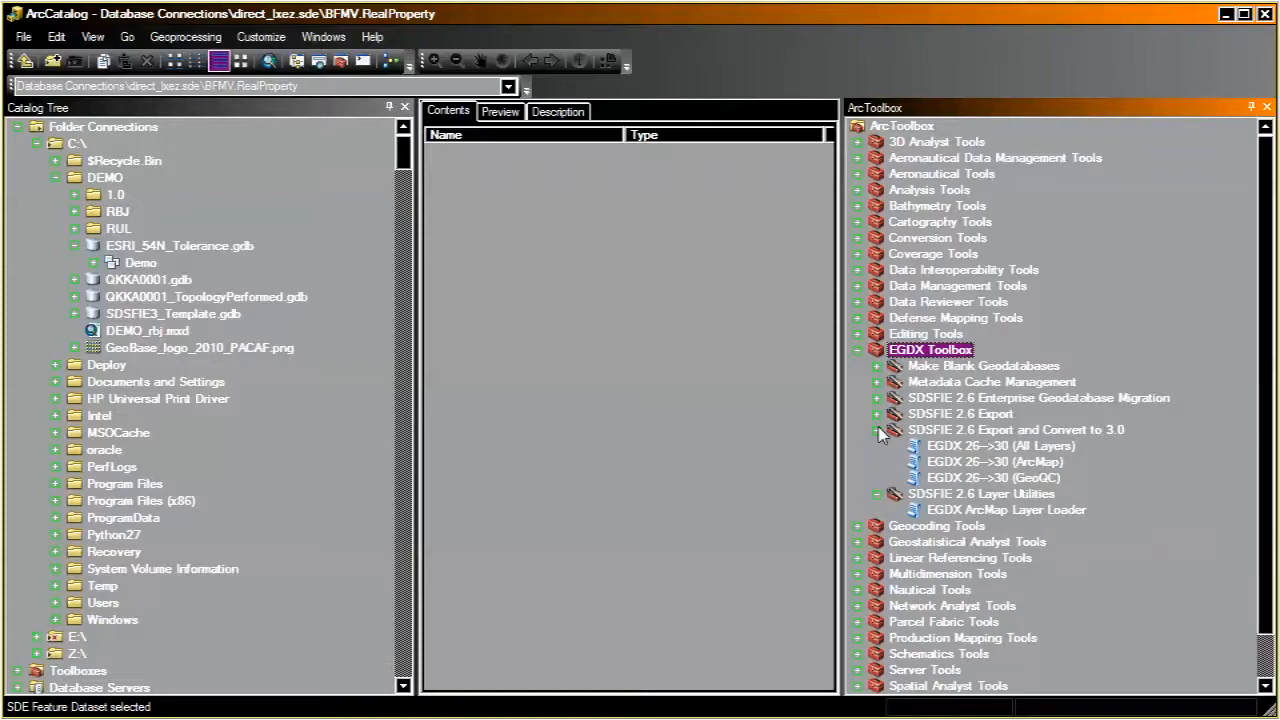
pyautogui.doubleClick(1001, 479)
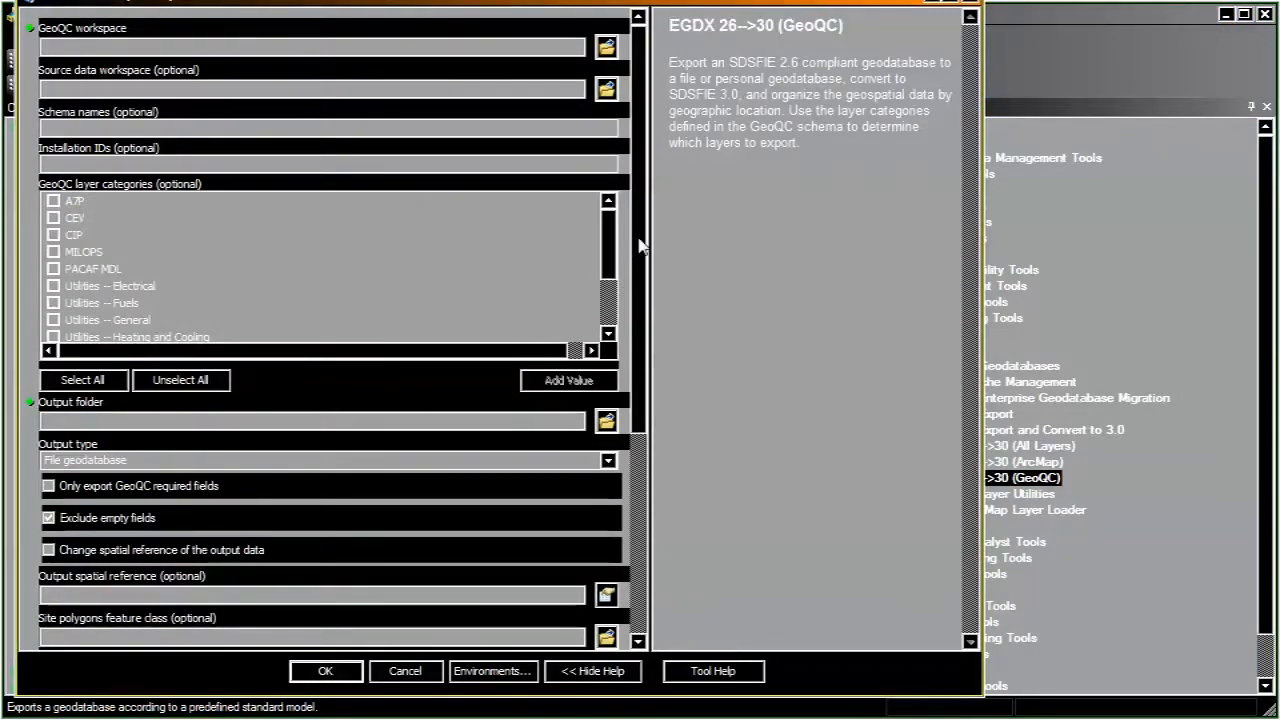
# Step: Examine the tool's output spatial reference parameter and its coordinate system choices, and close the tool without running it
pyautogui.scroll(-5, 640, 245)
pyautogui.click(200, 428)
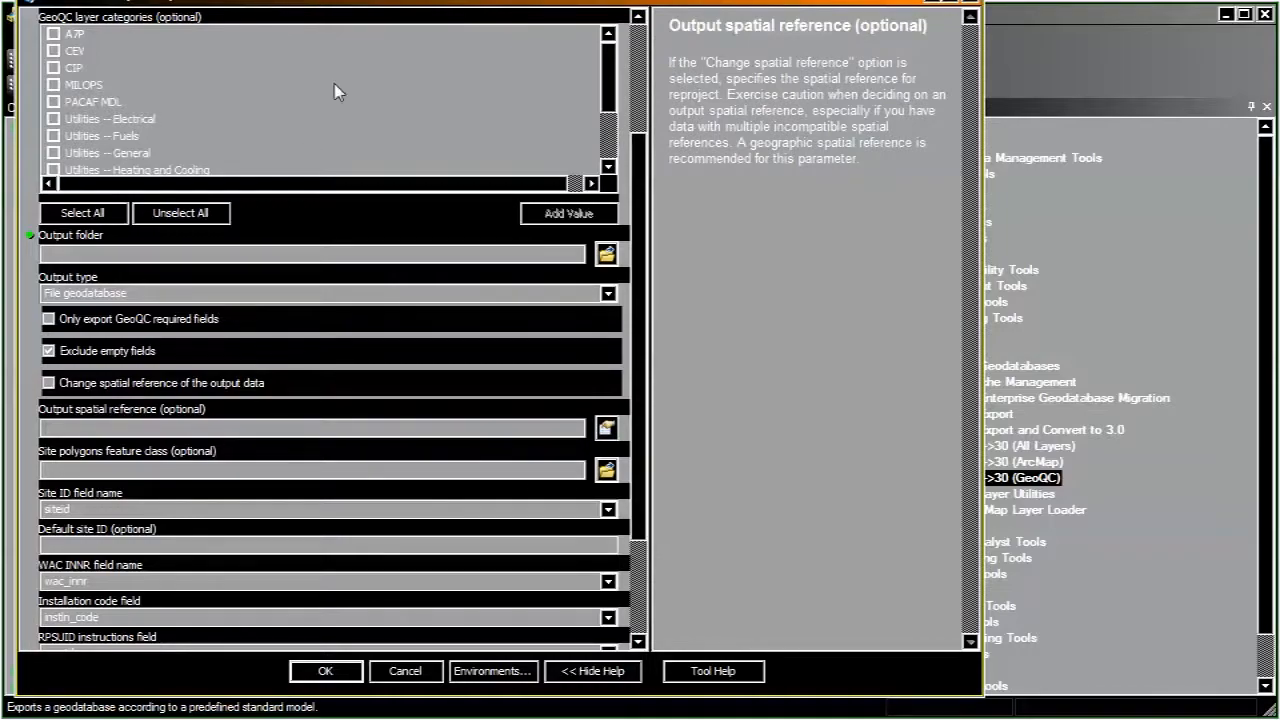
pyautogui.moveTo(381, 2)
pyautogui.mouseDown()
pyautogui.moveTo(397, 25)
pyautogui.moveTo(377, 5)
pyautogui.mouseUp()
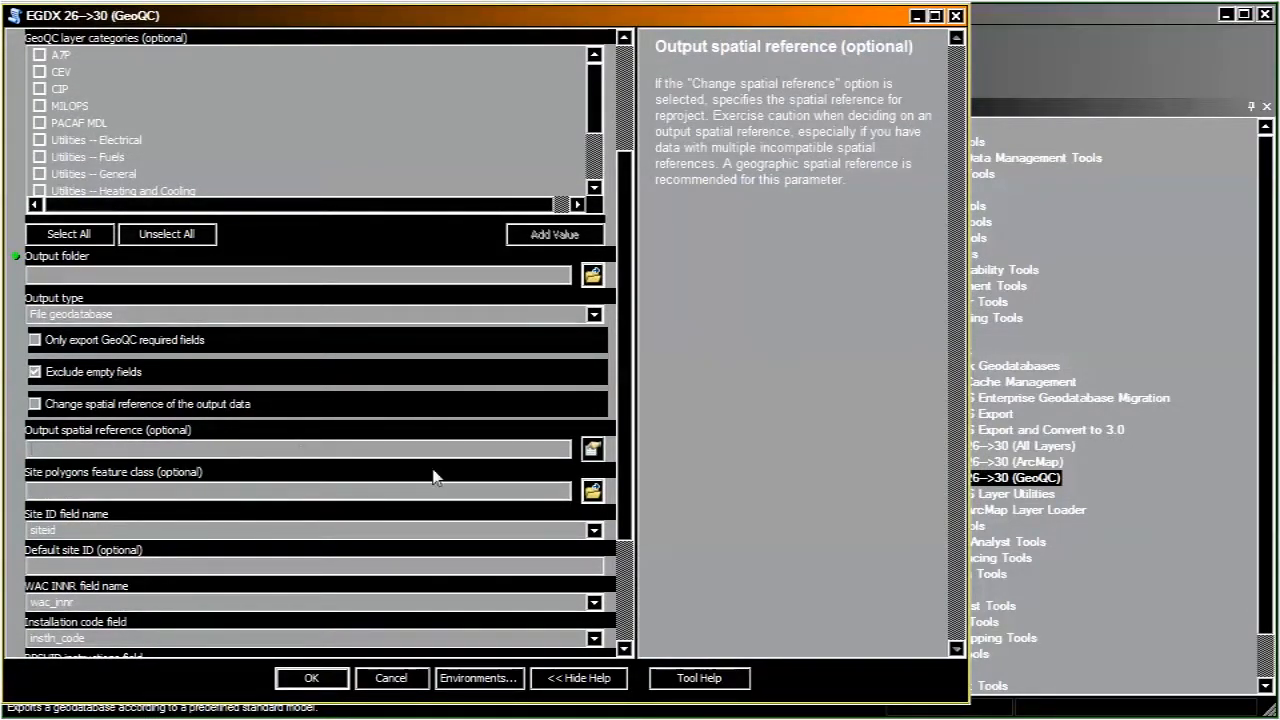
pyautogui.click(593, 449)
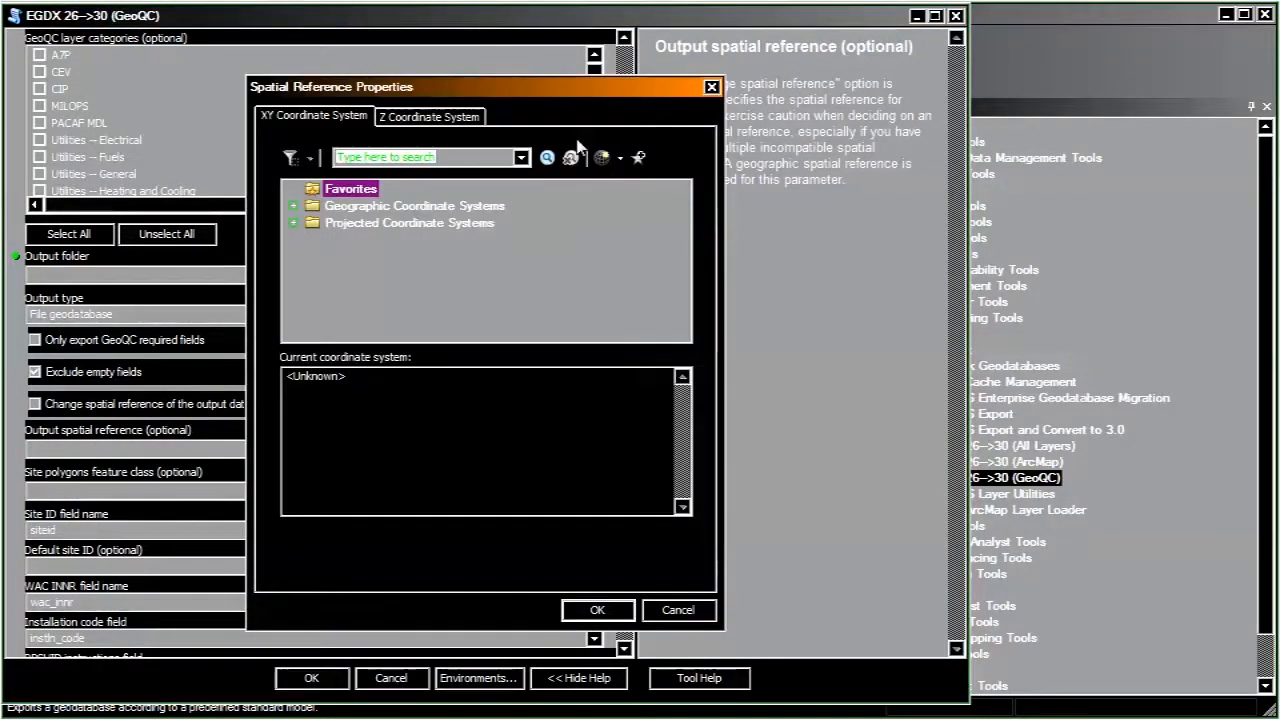
pyautogui.moveTo(589, 88); pyautogui.dragTo(652, 63)
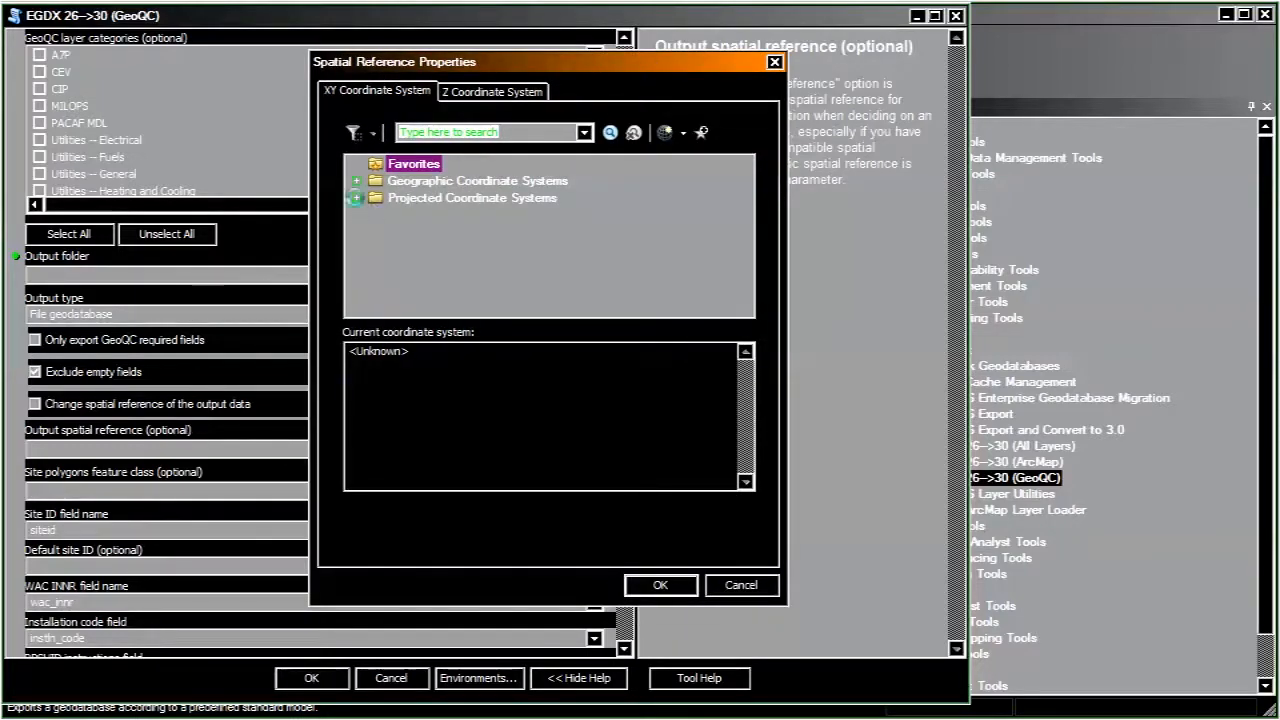
pyautogui.click(355, 197)
pyautogui.click(740, 585)
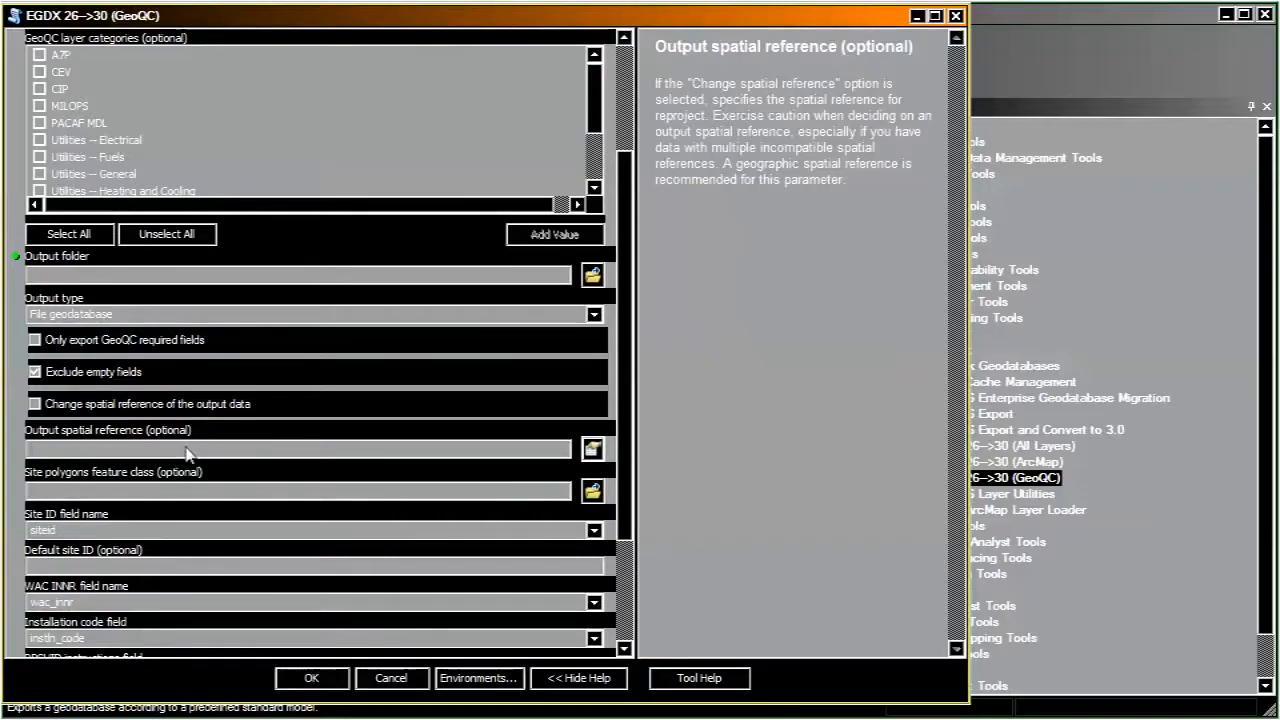
pyautogui.moveTo(580, 16)
pyautogui.mouseDown()
pyautogui.moveTo(613, 28)
pyautogui.moveTo(600, 27)
pyautogui.mouseUp()
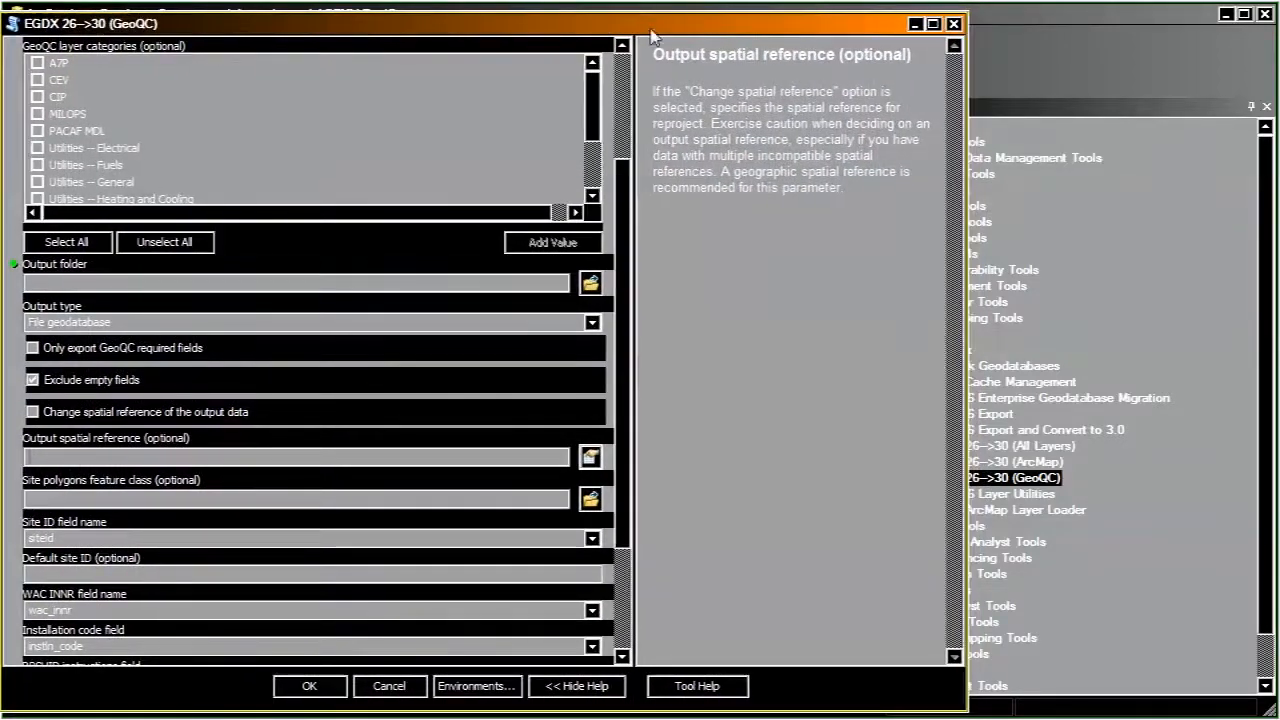
pyautogui.click(955, 23)
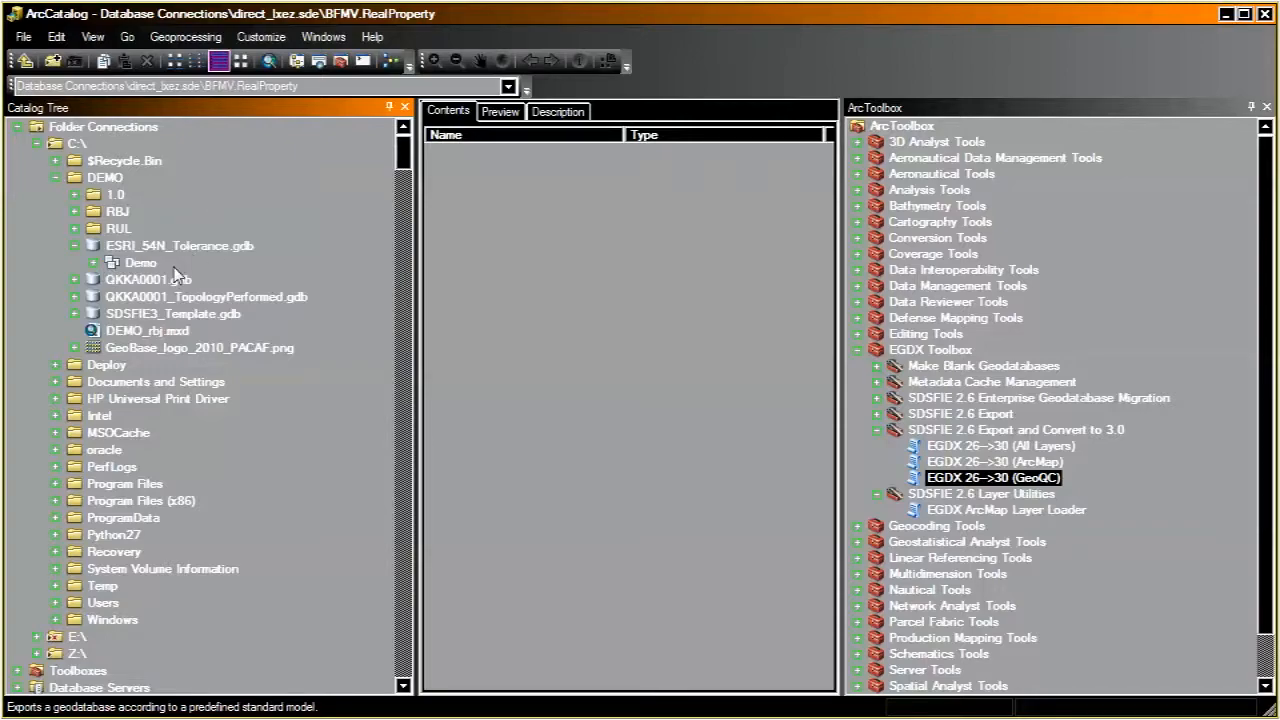
# Step: Inspect the domain, resolution and tolerance of the Demo feature dataset in ESRI_54N_Tolerance.gdb
pyautogui.rightClick(130, 262)
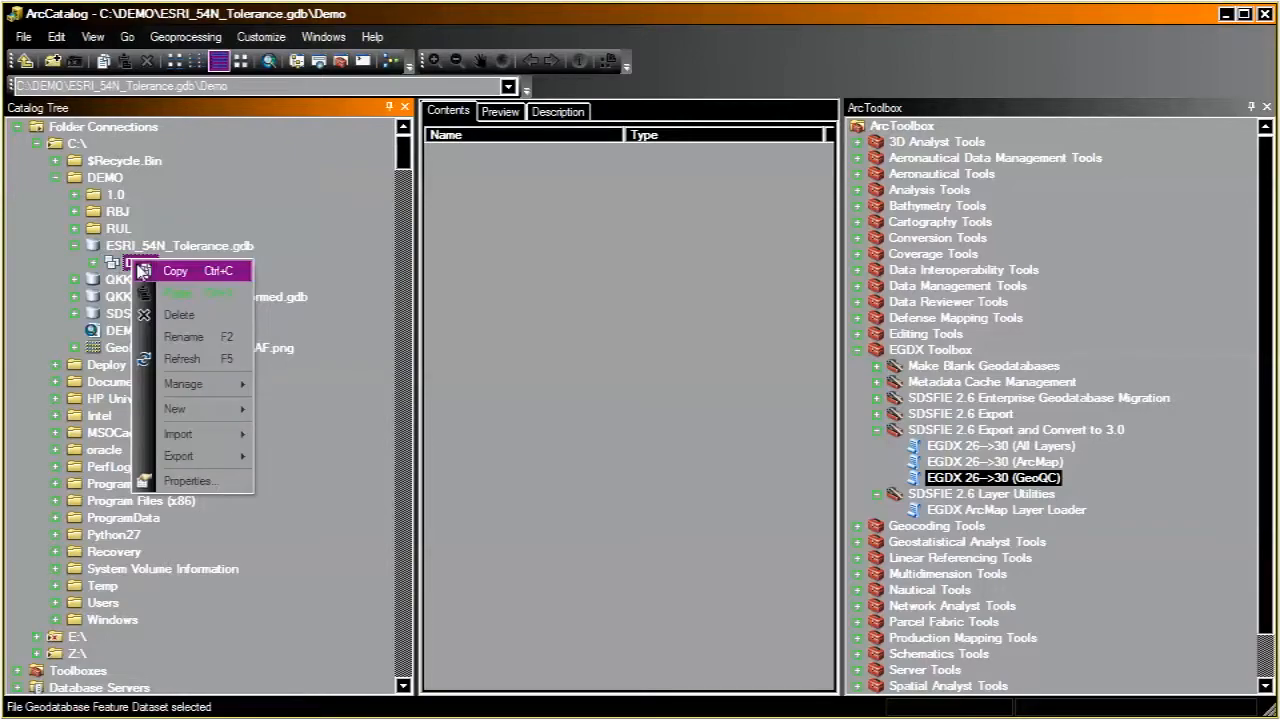
pyautogui.click(211, 482)
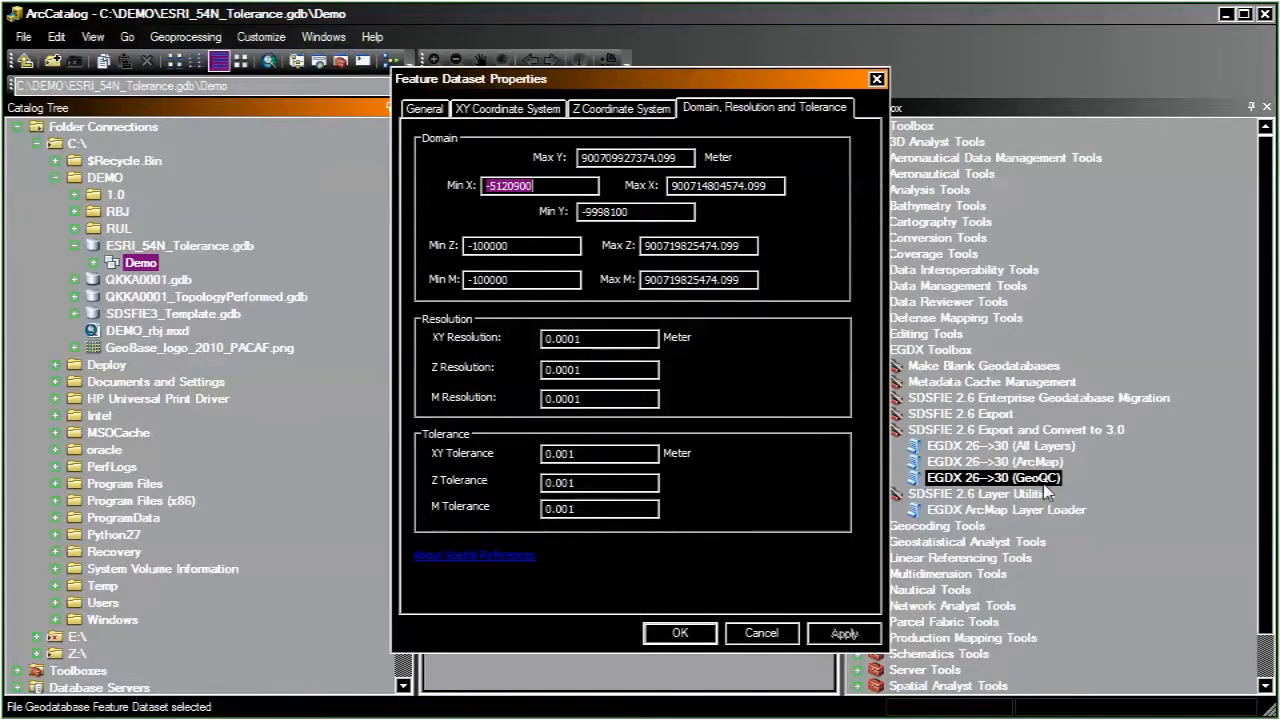
pyautogui.click(759, 643)
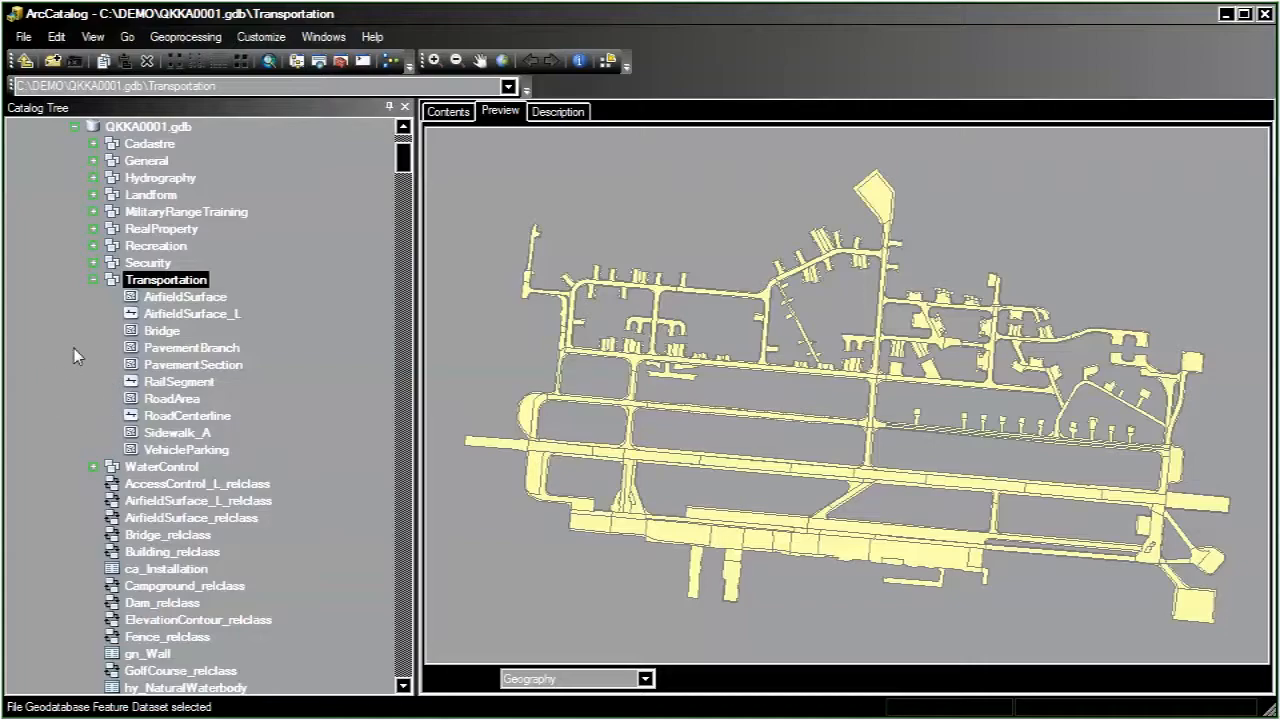
# Step: Preview AirfieldSurface in the Transportation dataset and NaturalWaterbody in the Hydrography dataset of QKKA0001.gdb, and collapse Hydrography
pyautogui.click(160, 300)
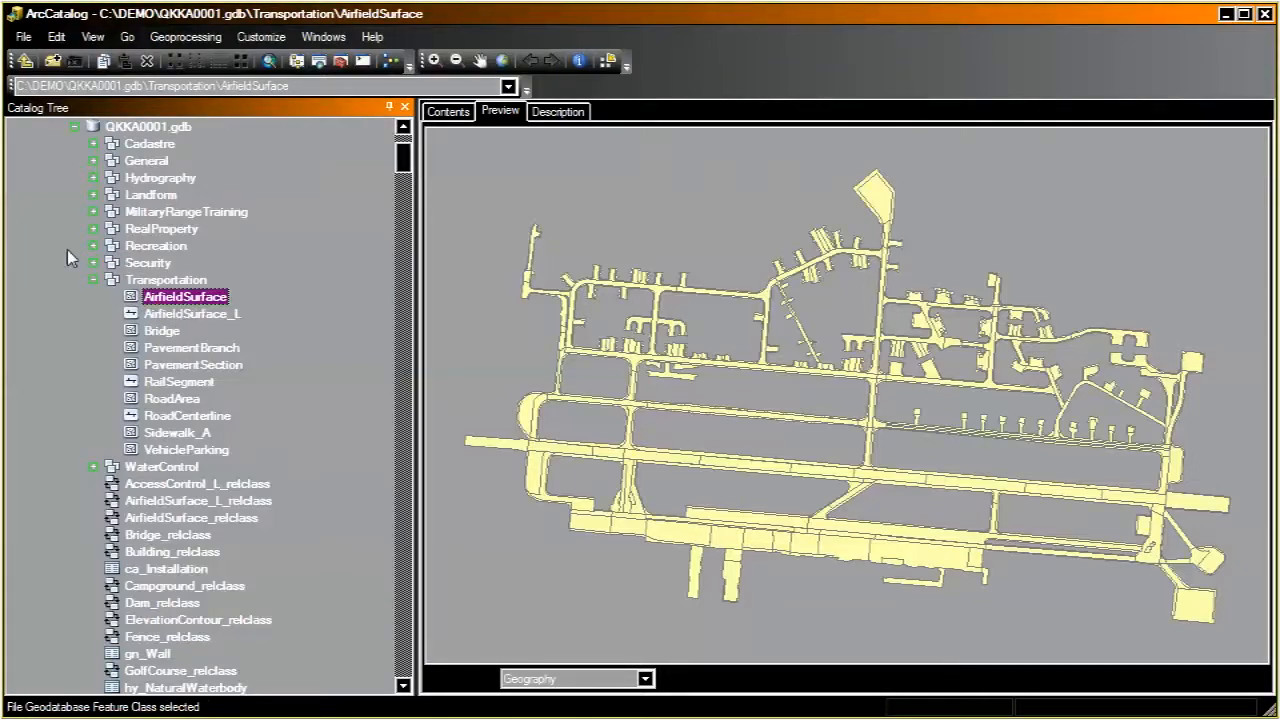
pyautogui.click(93, 177)
pyautogui.click(155, 178)
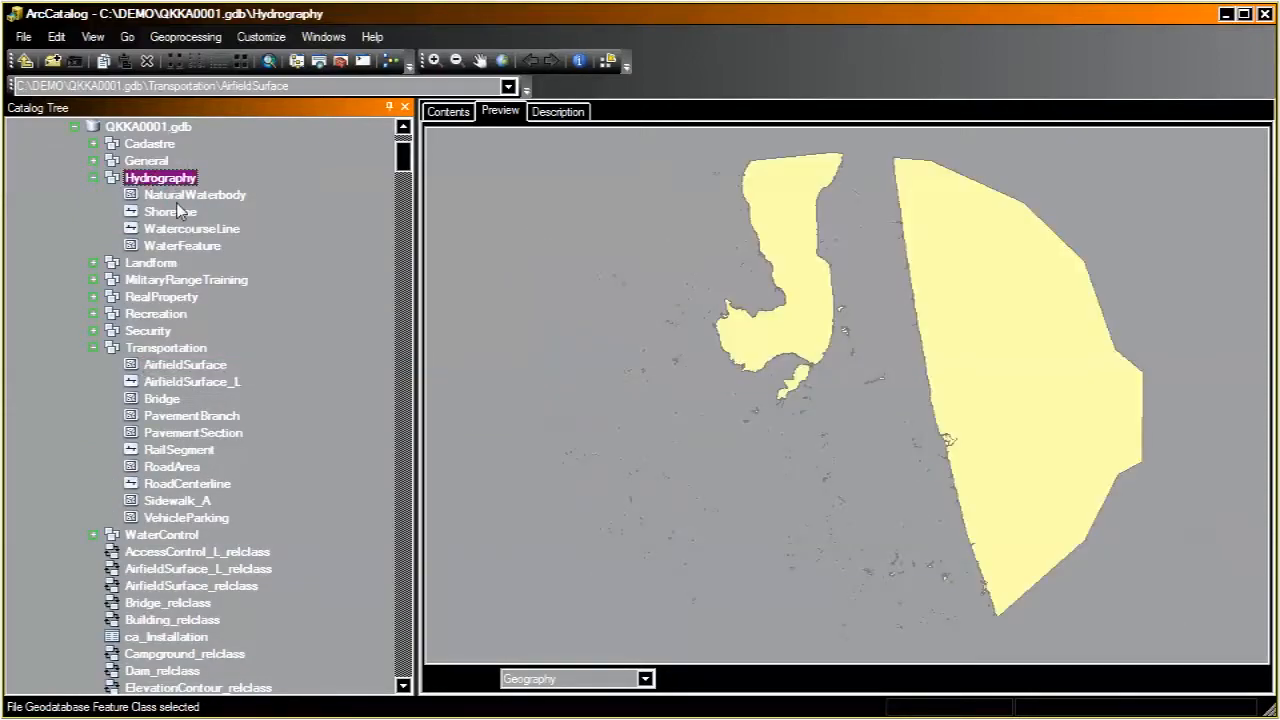
pyautogui.click(176, 196)
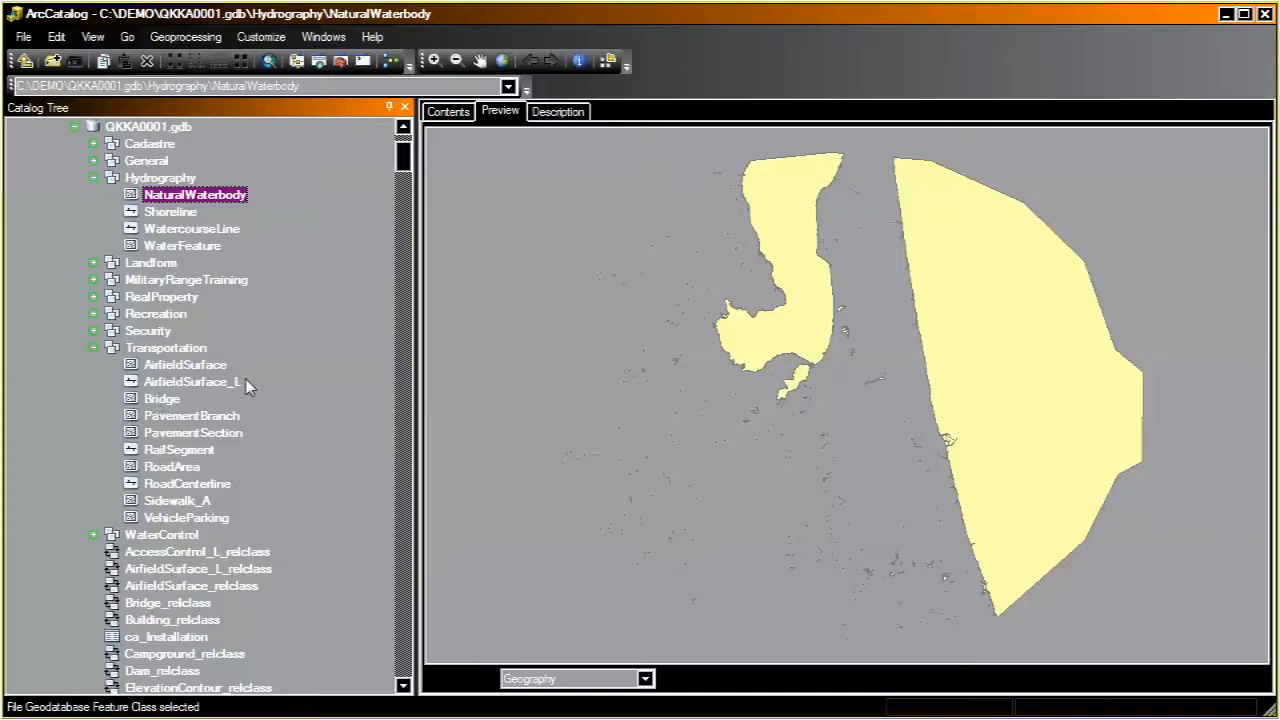
pyautogui.click(93, 178)
pyautogui.click(160, 178)
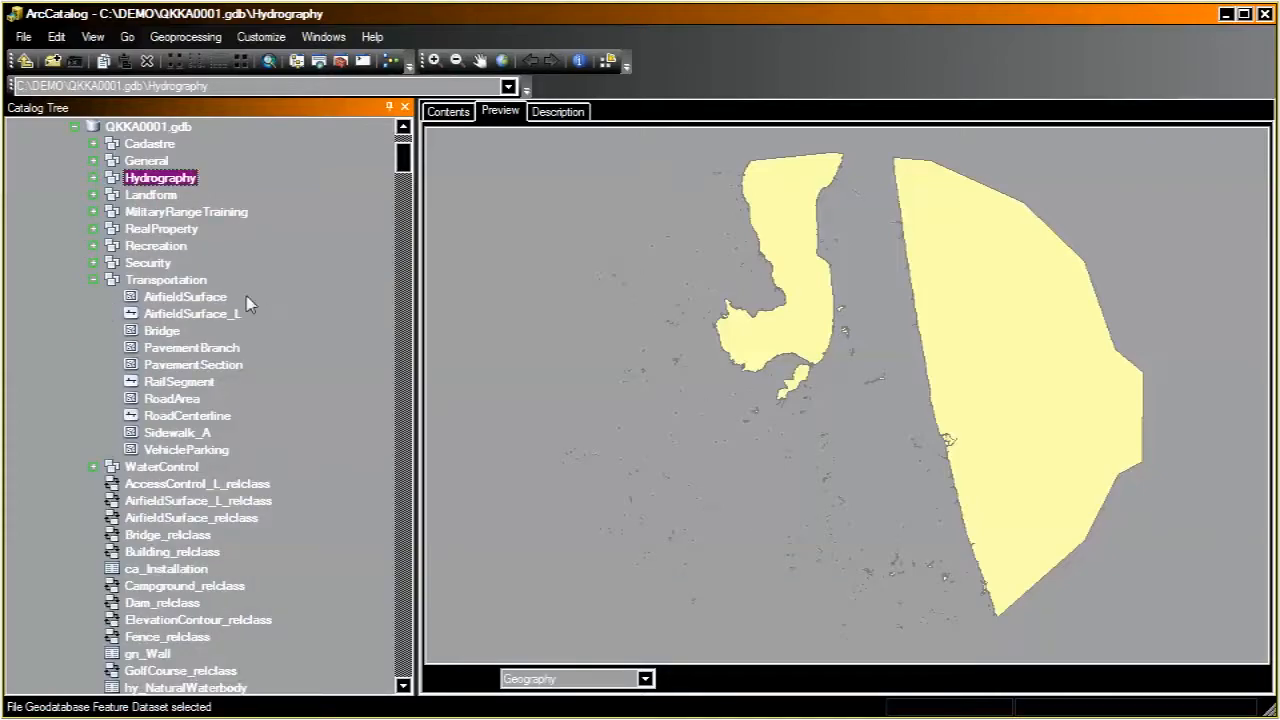
# Step: Start a new topology in the Transportation dataset, keeping the name Transportation_Topology and the 0.002 m cluster tolerance
pyautogui.click(182, 283)
pyautogui.rightClick(182, 286)
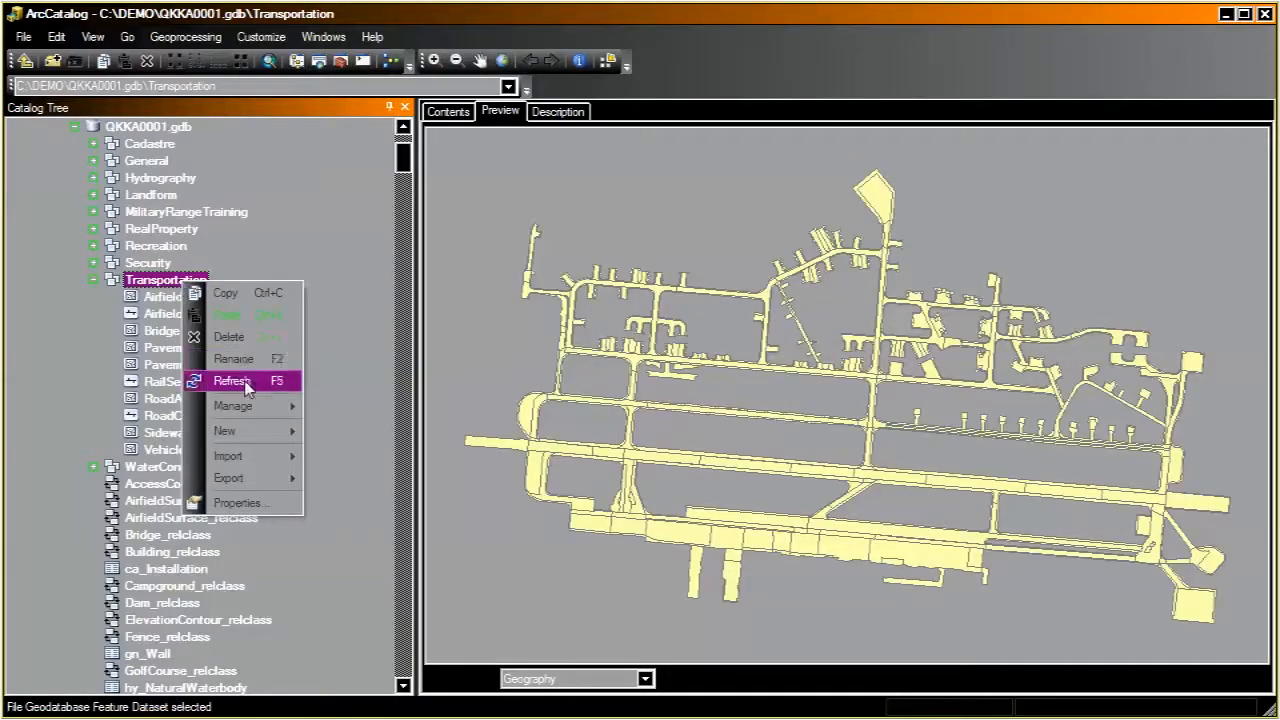
pyautogui.moveTo(258, 457)
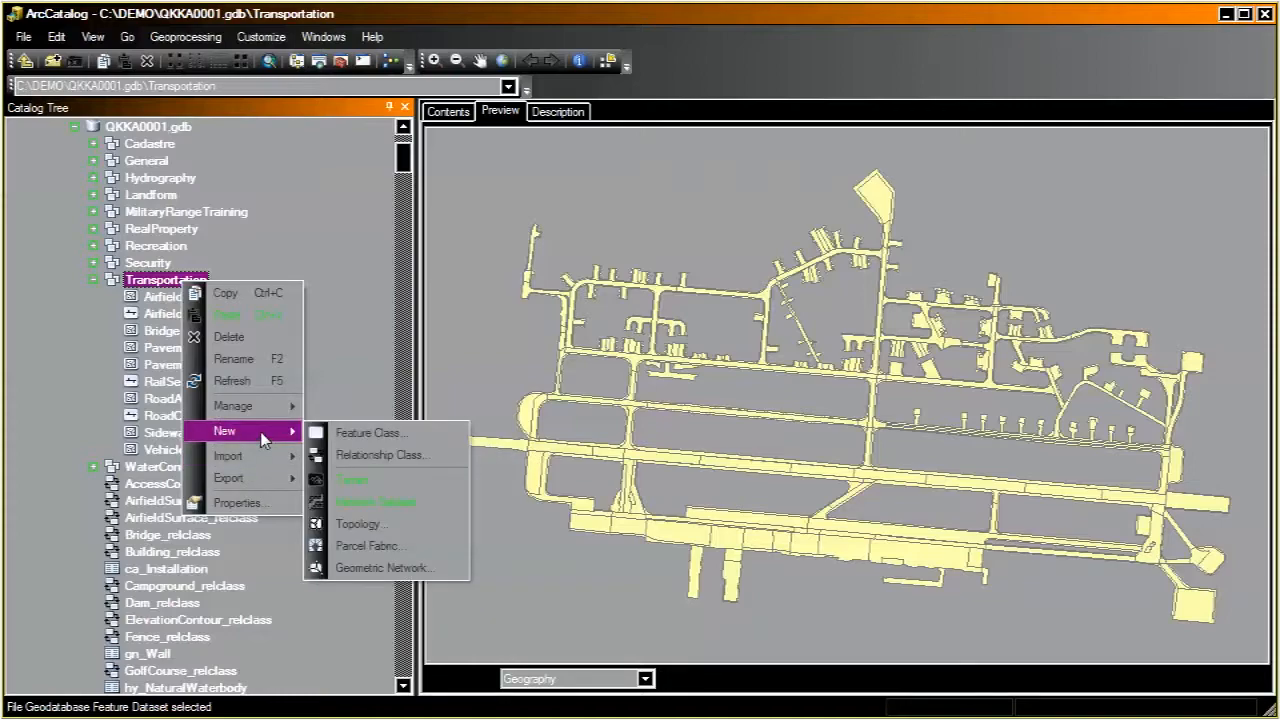
pyautogui.click(418, 524)
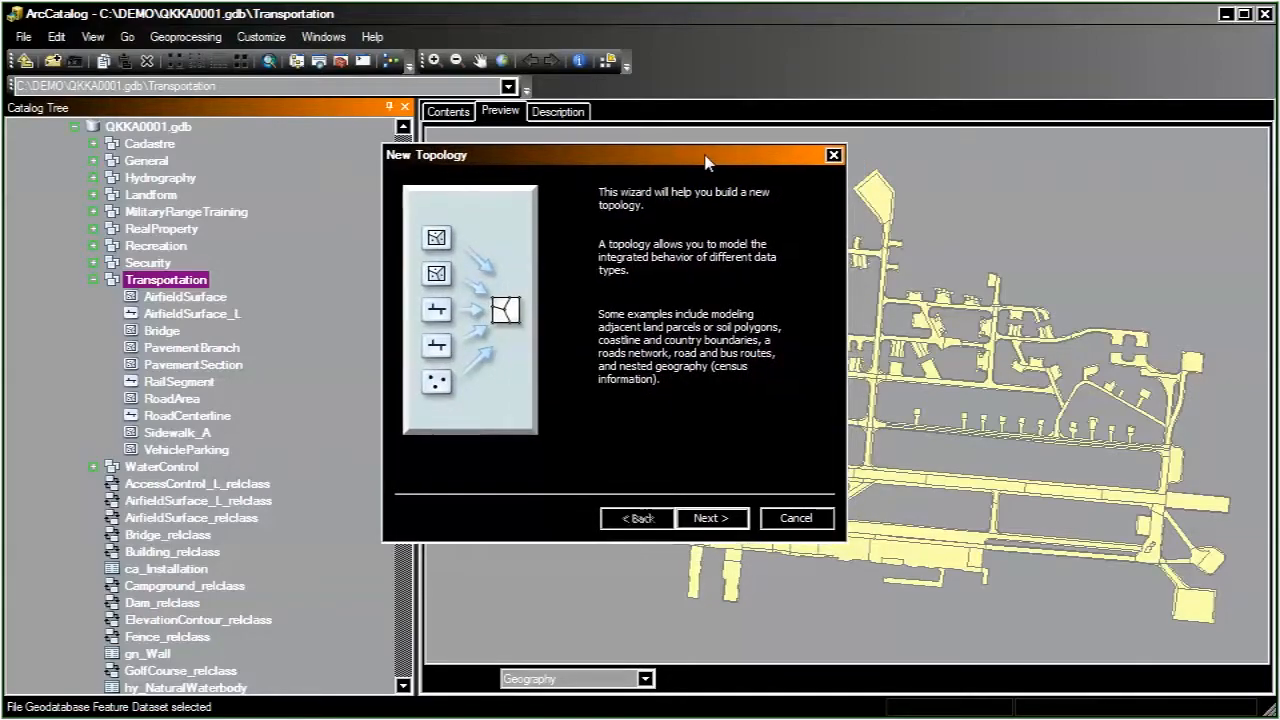
pyautogui.click(700, 510)
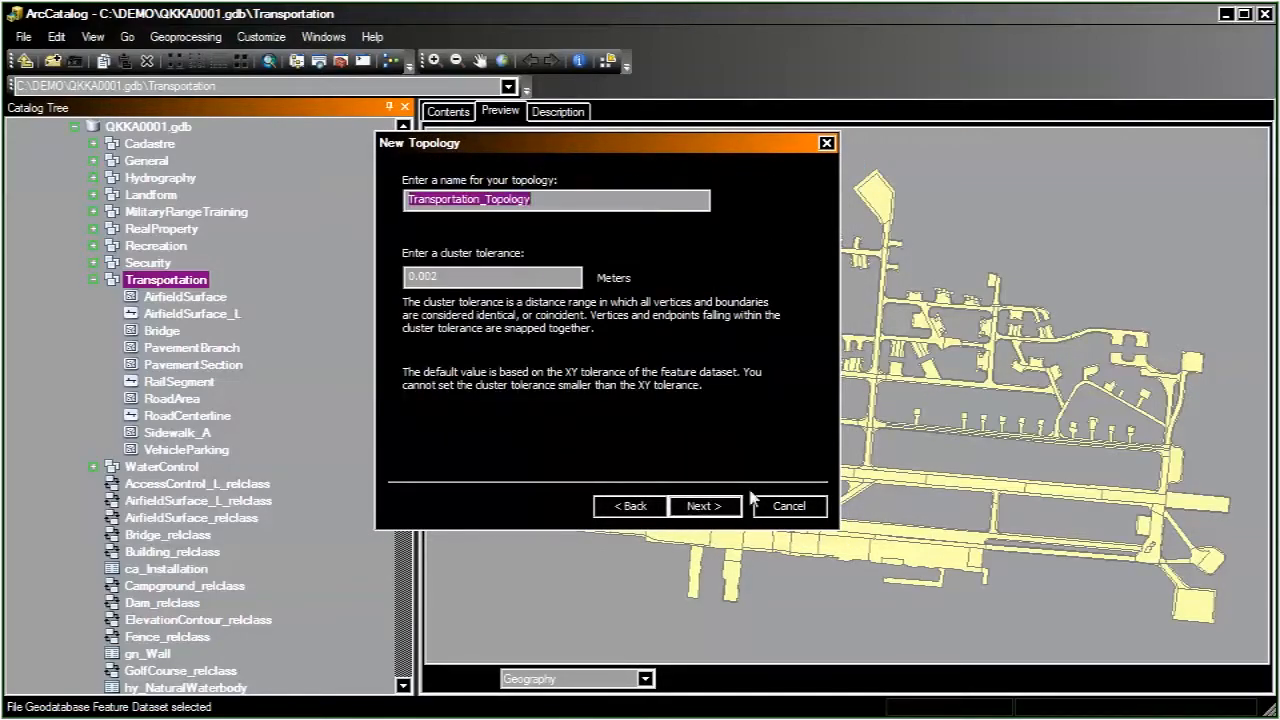
pyautogui.click(569, 204)
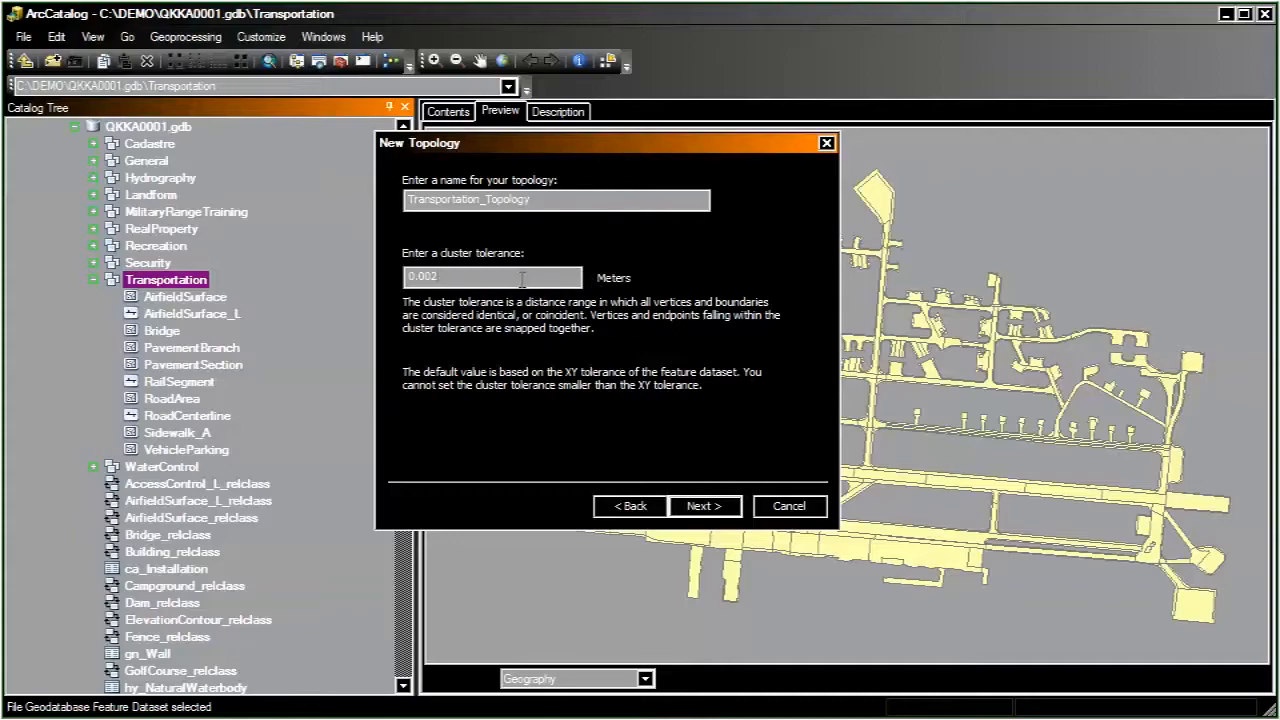
pyautogui.moveTo(690, 155); pyautogui.dragTo(711, 188)
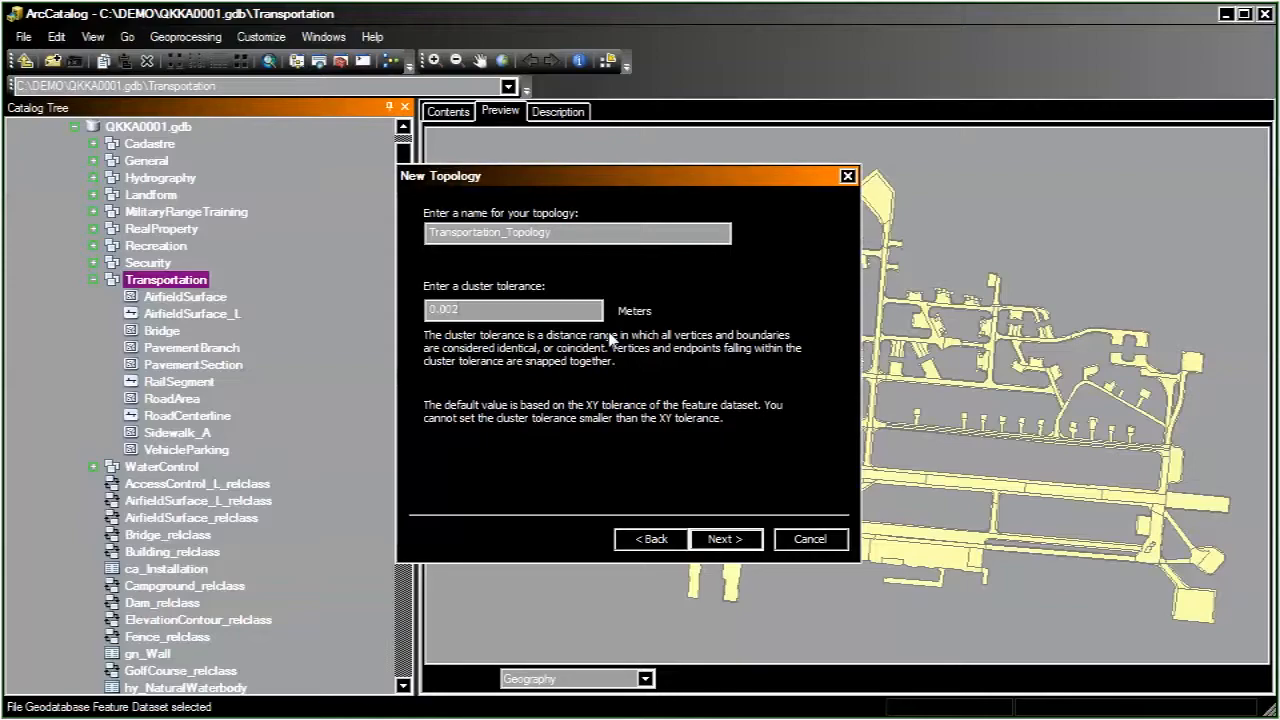
pyautogui.moveTo(467, 311); pyautogui.dragTo(410, 305)
pyautogui.click(722, 540)
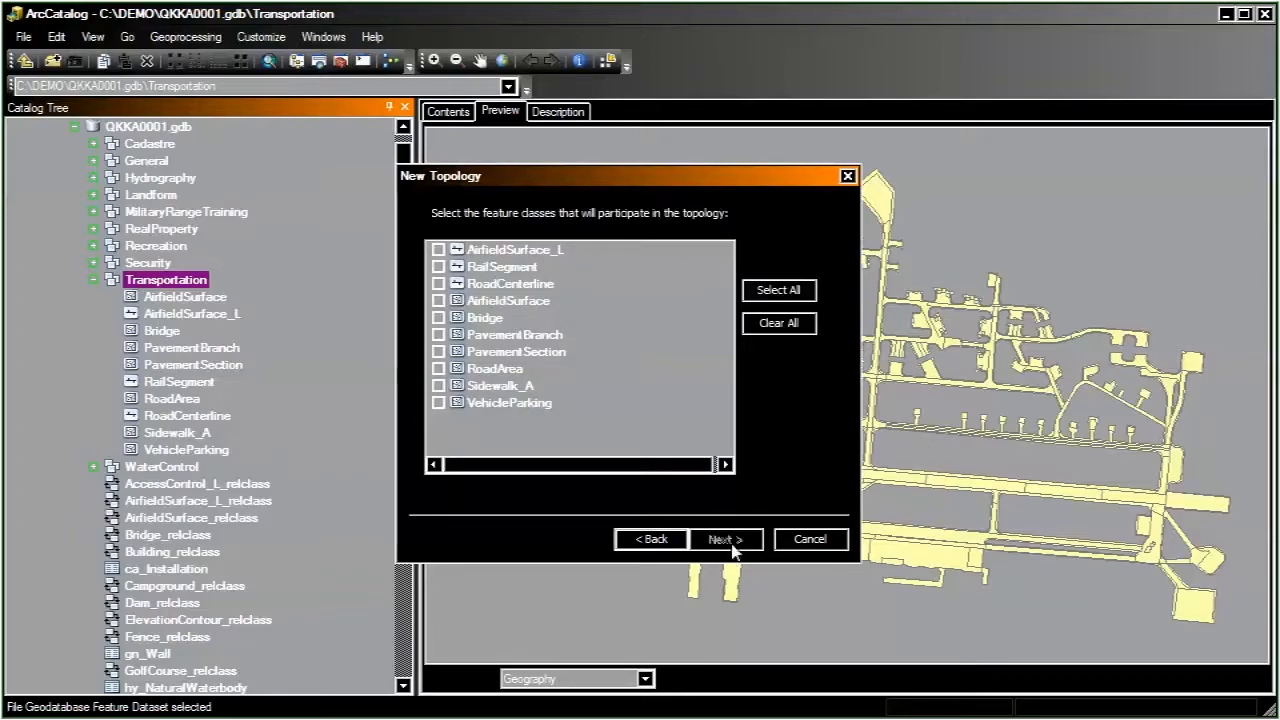
# Step: Include all Transportation feature classes in the topology, and keep 5 ranks with every class at rank 1
pyautogui.click(785, 292)
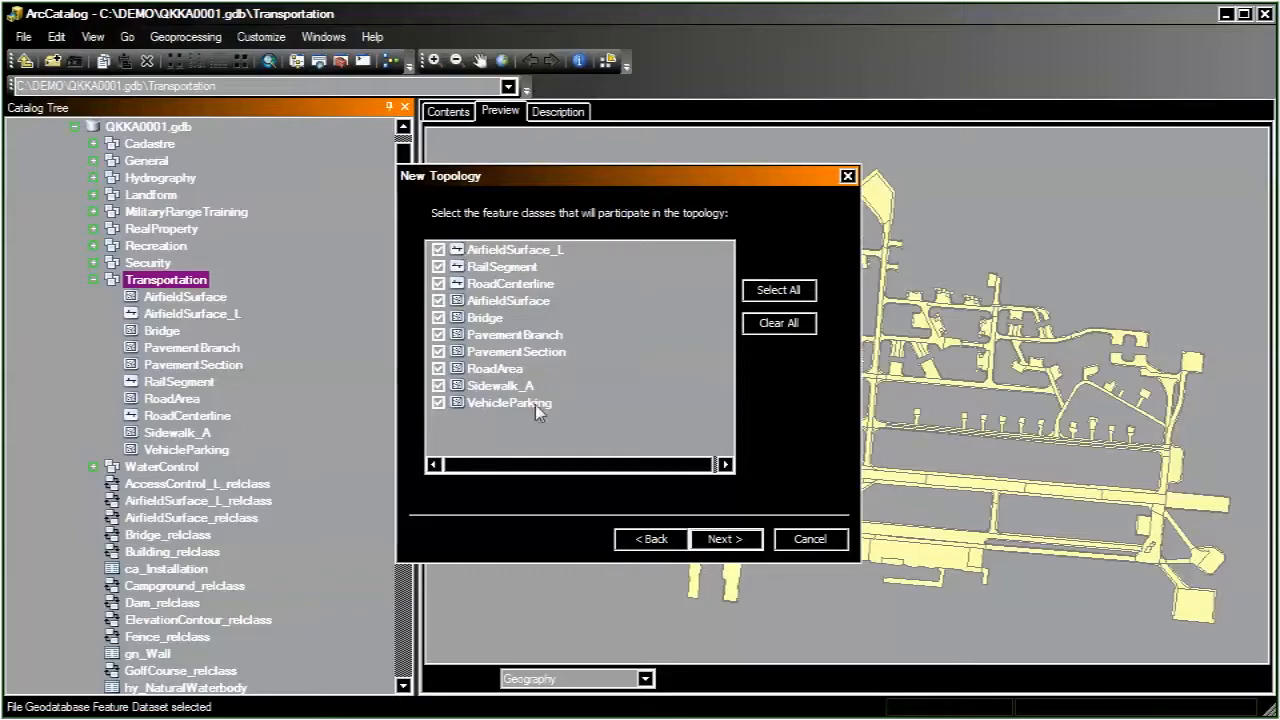
pyautogui.click(736, 541)
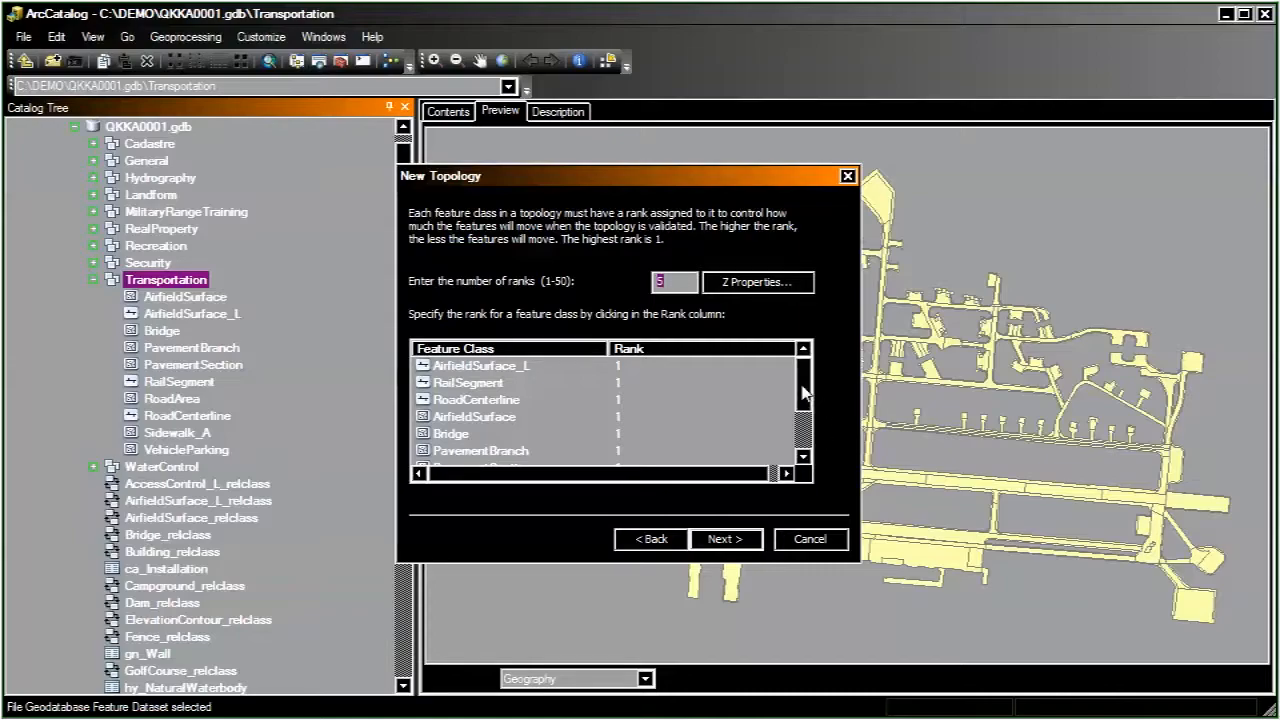
pyautogui.moveTo(808, 392); pyautogui.dragTo(811, 356)
pyautogui.moveTo(812, 373); pyautogui.dragTo(808, 397)
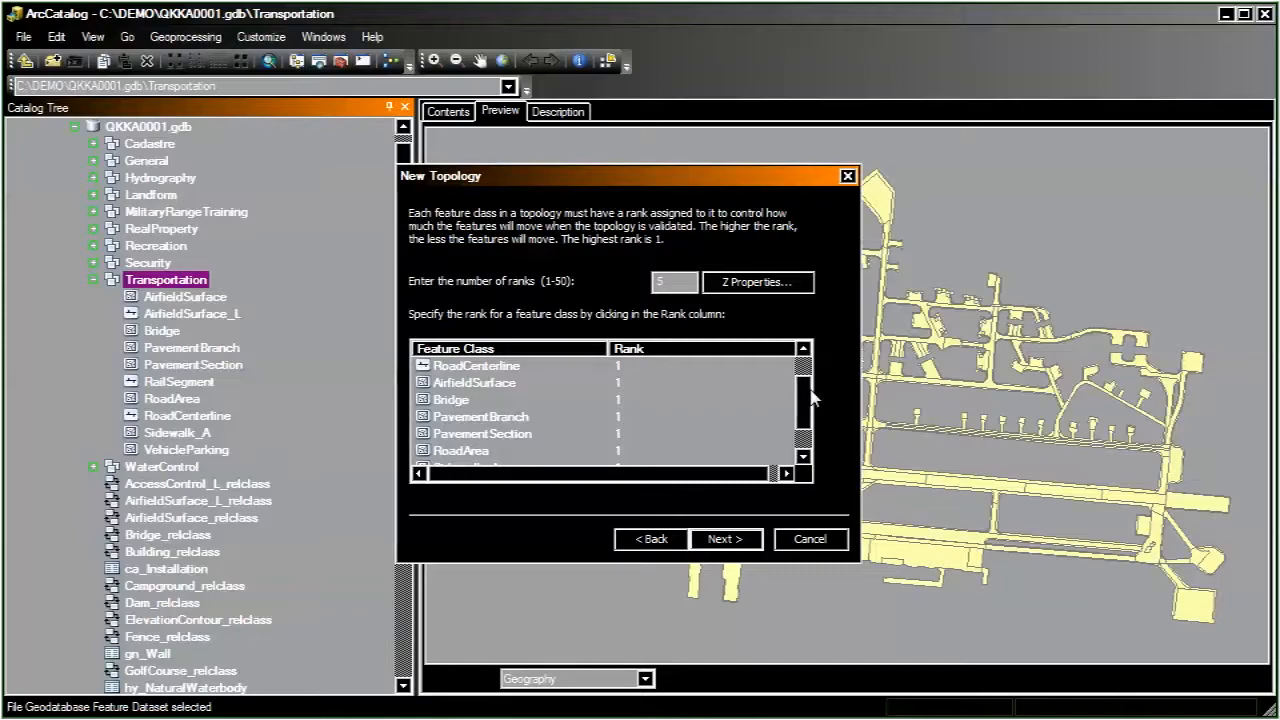
pyautogui.moveTo(808, 397)
pyautogui.mouseDown()
pyautogui.moveTo(808, 386)
pyautogui.moveTo(810, 398)
pyautogui.mouseUp()
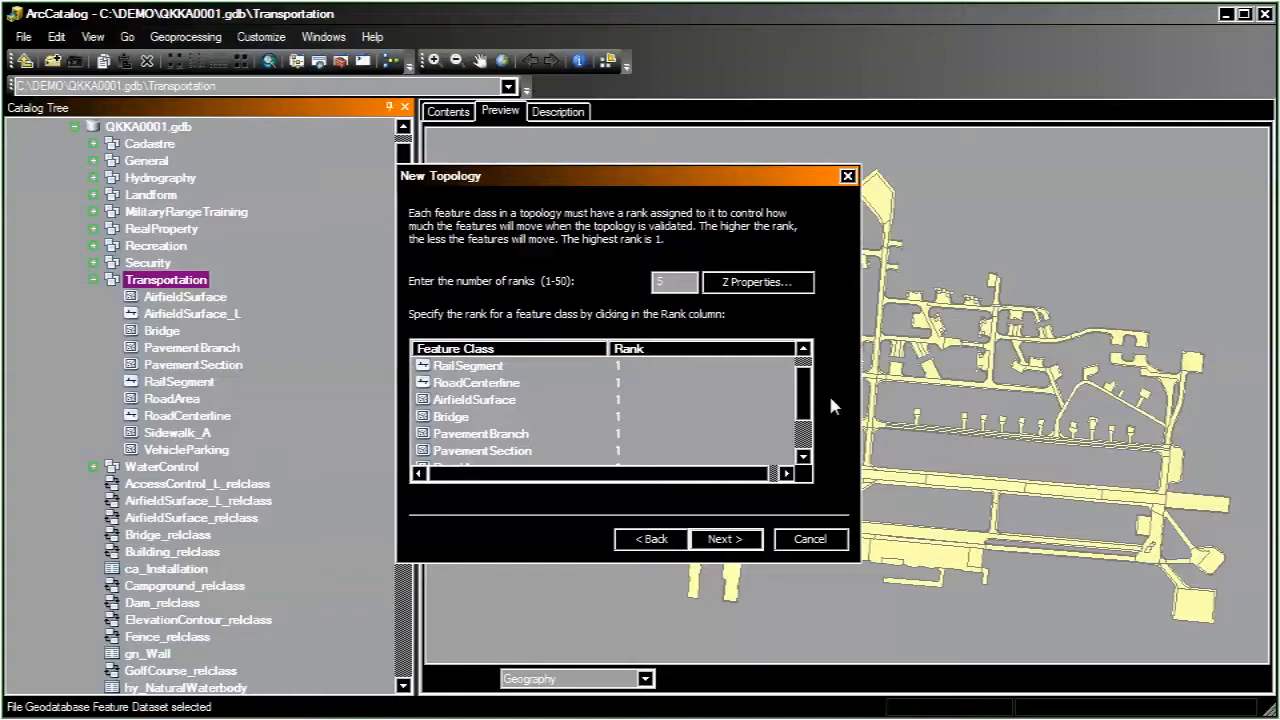
pyautogui.moveTo(808, 383)
pyautogui.mouseDown()
pyautogui.moveTo(808, 427)
pyautogui.moveTo(808, 393)
pyautogui.mouseUp()
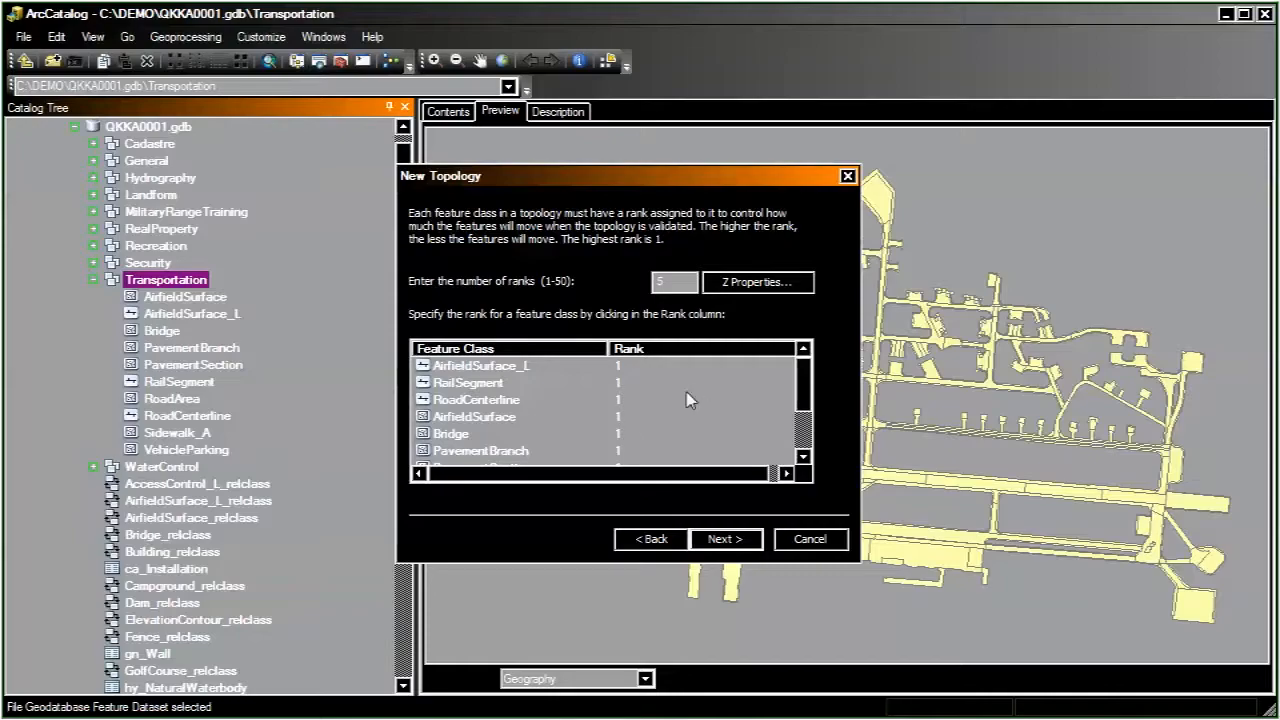
pyautogui.moveTo(808, 393)
pyautogui.mouseDown()
pyautogui.moveTo(810, 404)
pyautogui.moveTo(811, 376)
pyautogui.mouseUp()
pyautogui.click(742, 539)
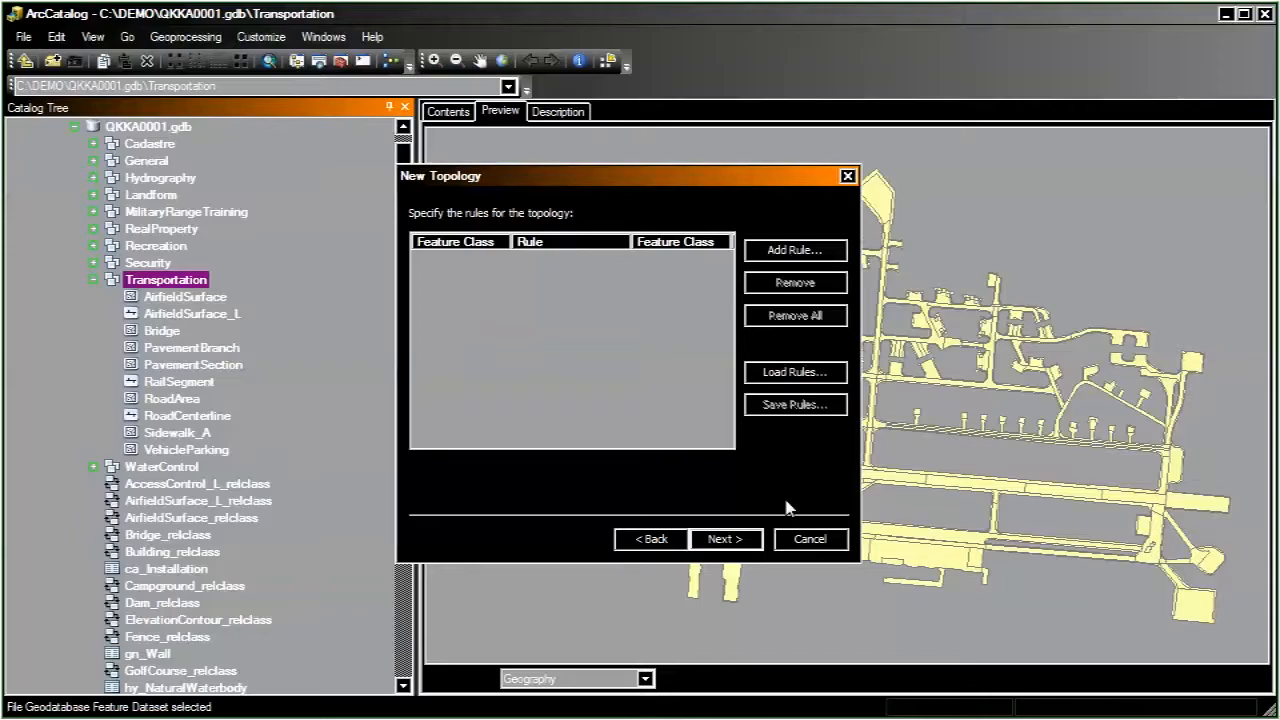
# Step: Load the rules from TransportationTopologyRuleSet.rul into the new topology, keeping the default mapping of source to target feature classes
pyautogui.click(816, 377)
pyautogui.moveTo(741, 176); pyautogui.dragTo(877, 195)
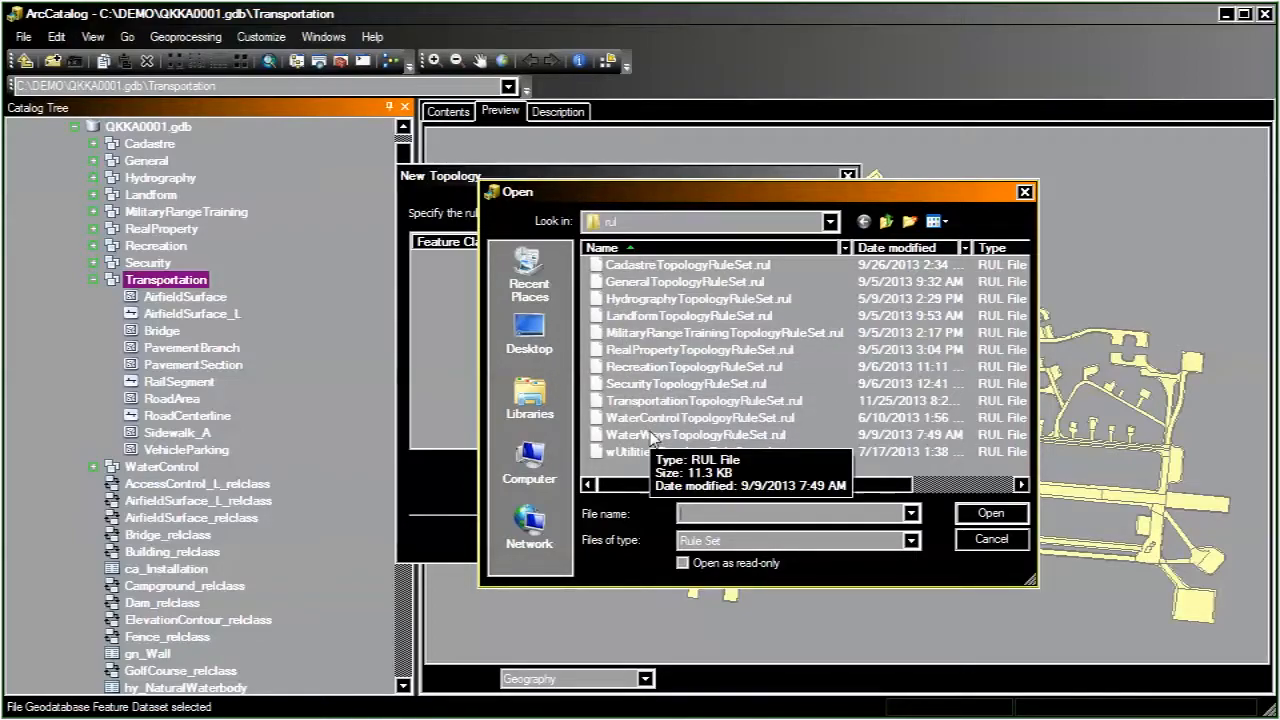
pyautogui.click(672, 402)
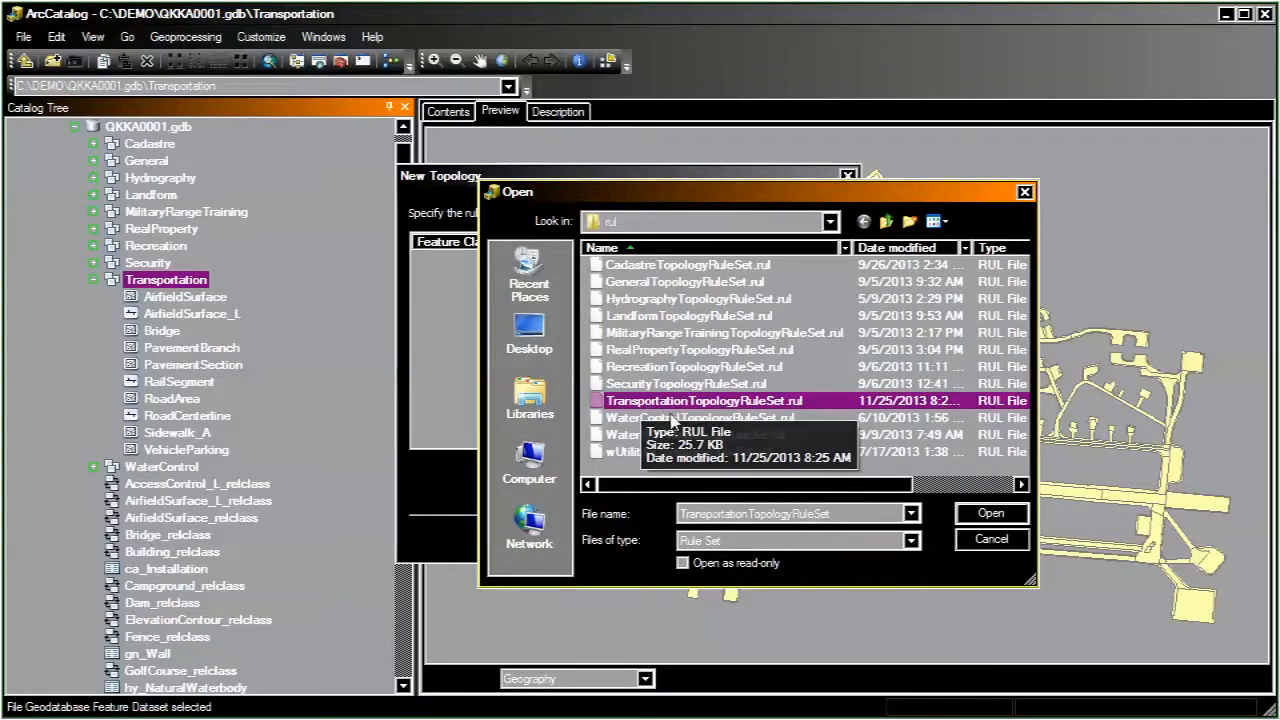
pyautogui.click(979, 515)
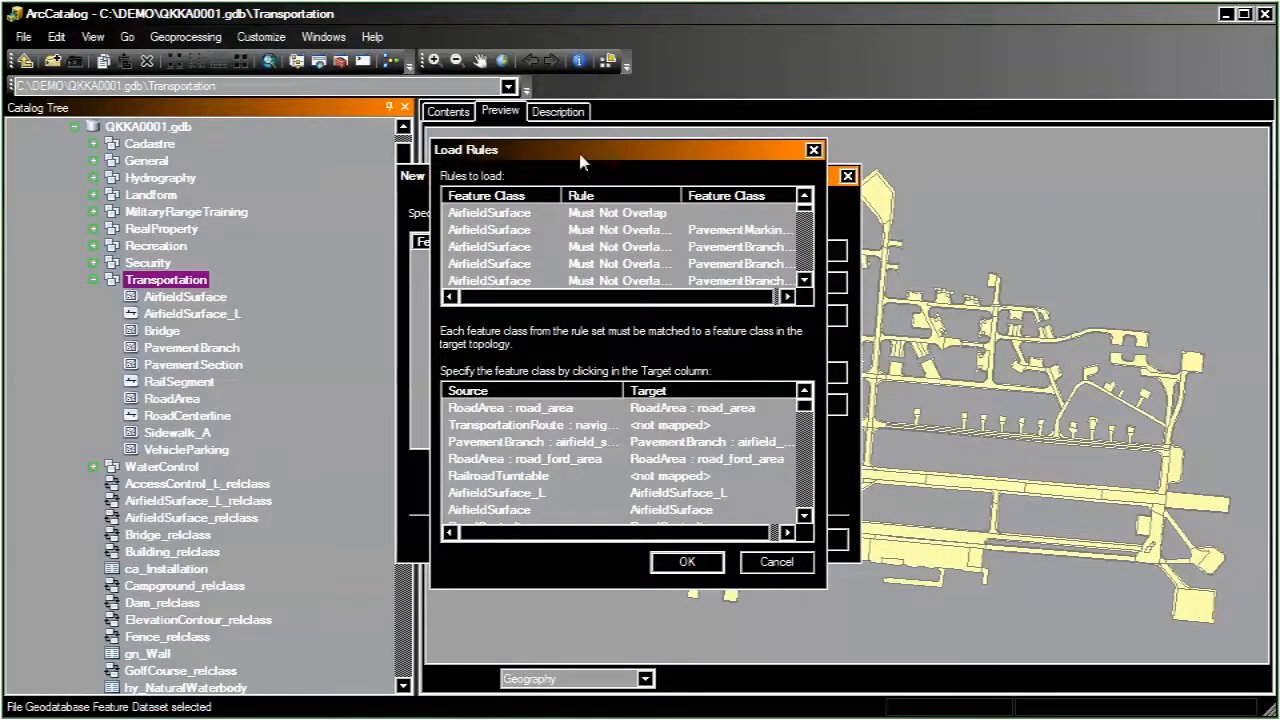
pyautogui.moveTo(582, 160); pyautogui.dragTo(565, 126)
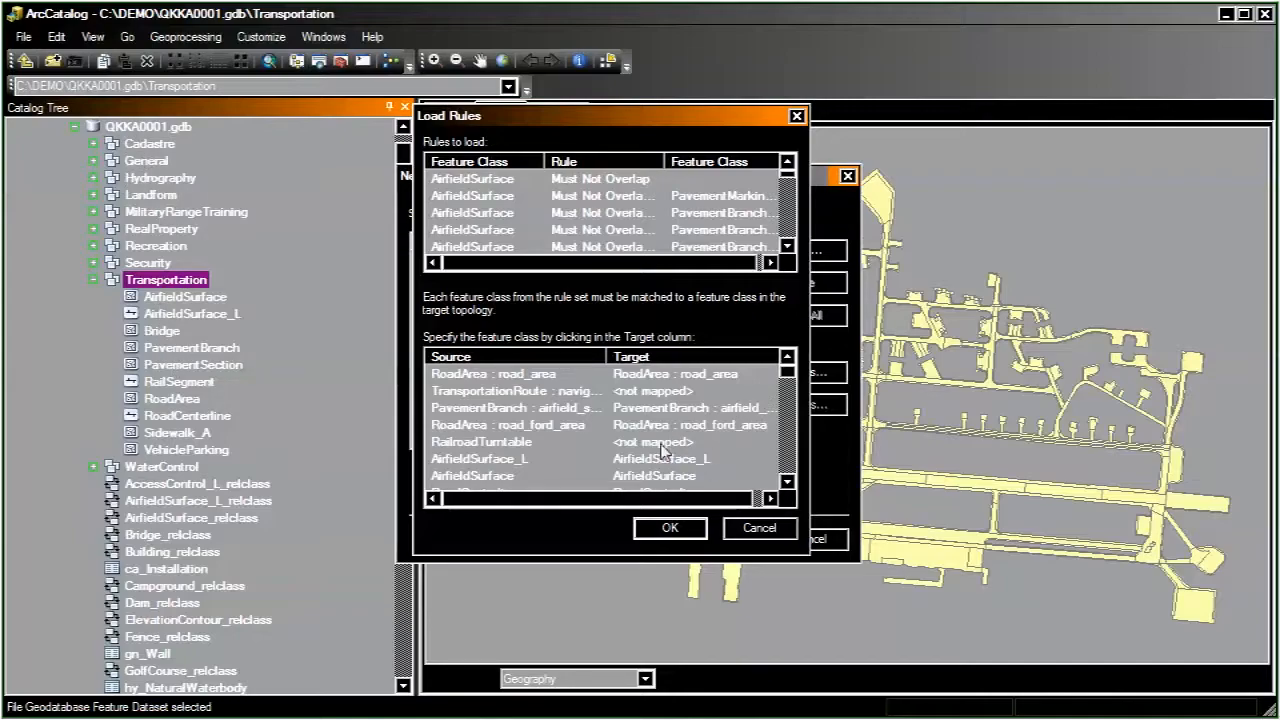
pyautogui.click(487, 441)
pyautogui.moveTo(789, 370); pyautogui.dragTo(797, 400)
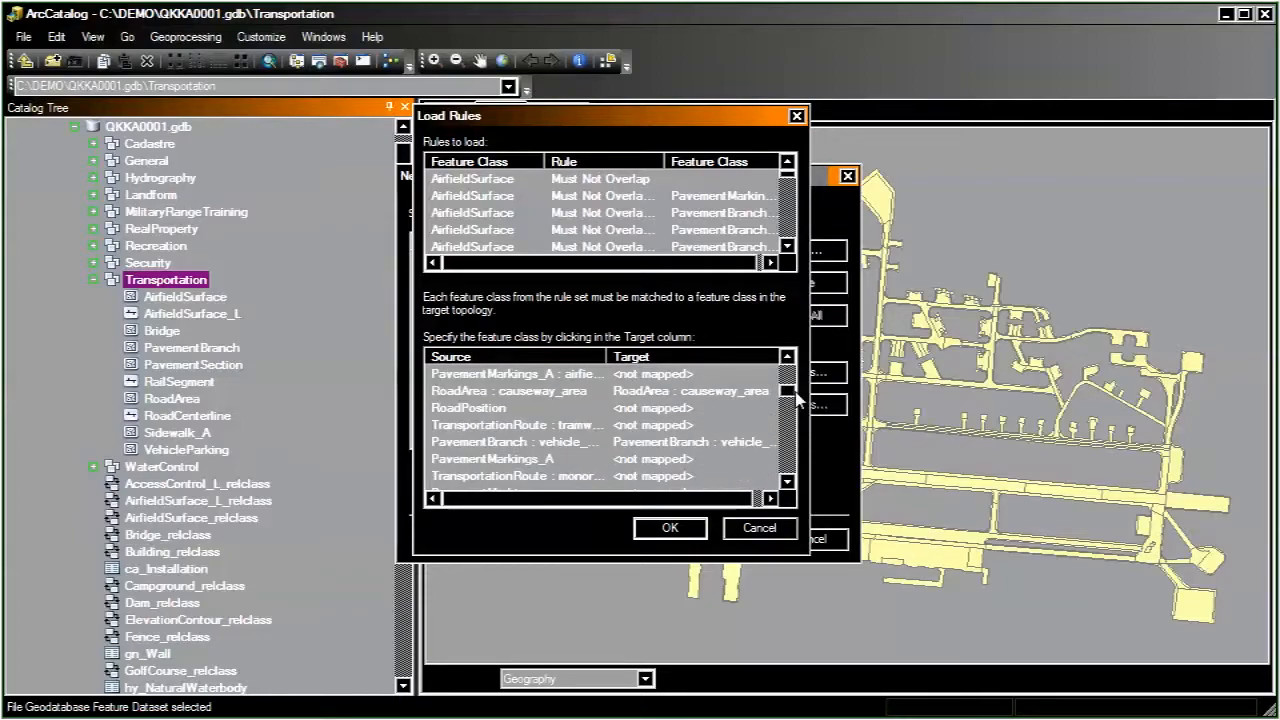
pyautogui.click(695, 530)
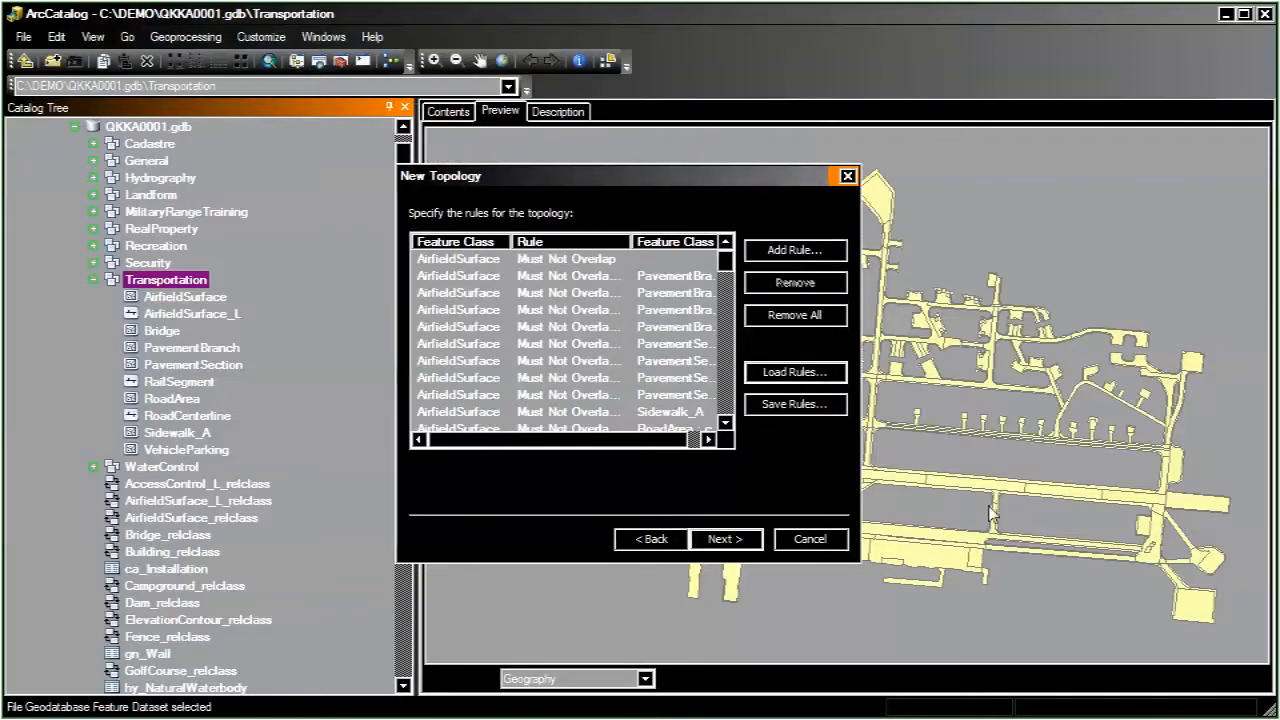
# Step: Review the loaded rules and create the Transportation topology without validating it
pyautogui.moveTo(743, 181); pyautogui.dragTo(711, 167)
pyautogui.click(620, 427)
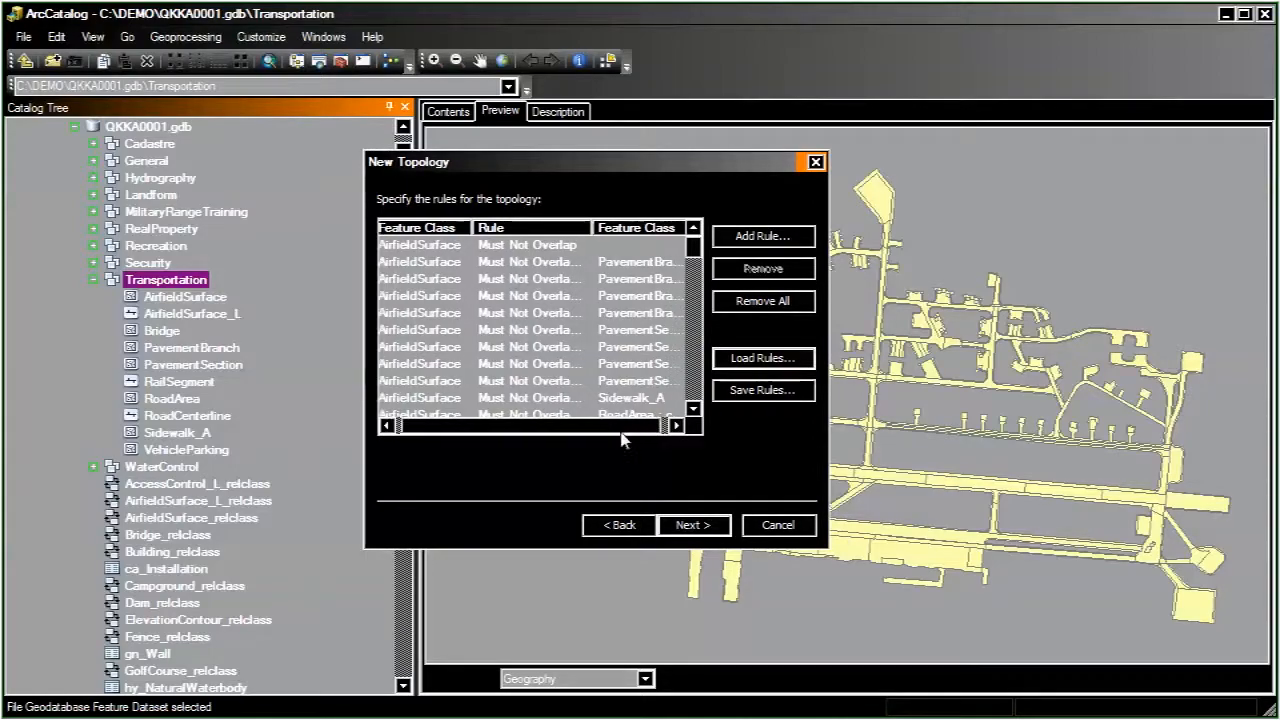
pyautogui.moveTo(694, 248); pyautogui.dragTo(702, 365)
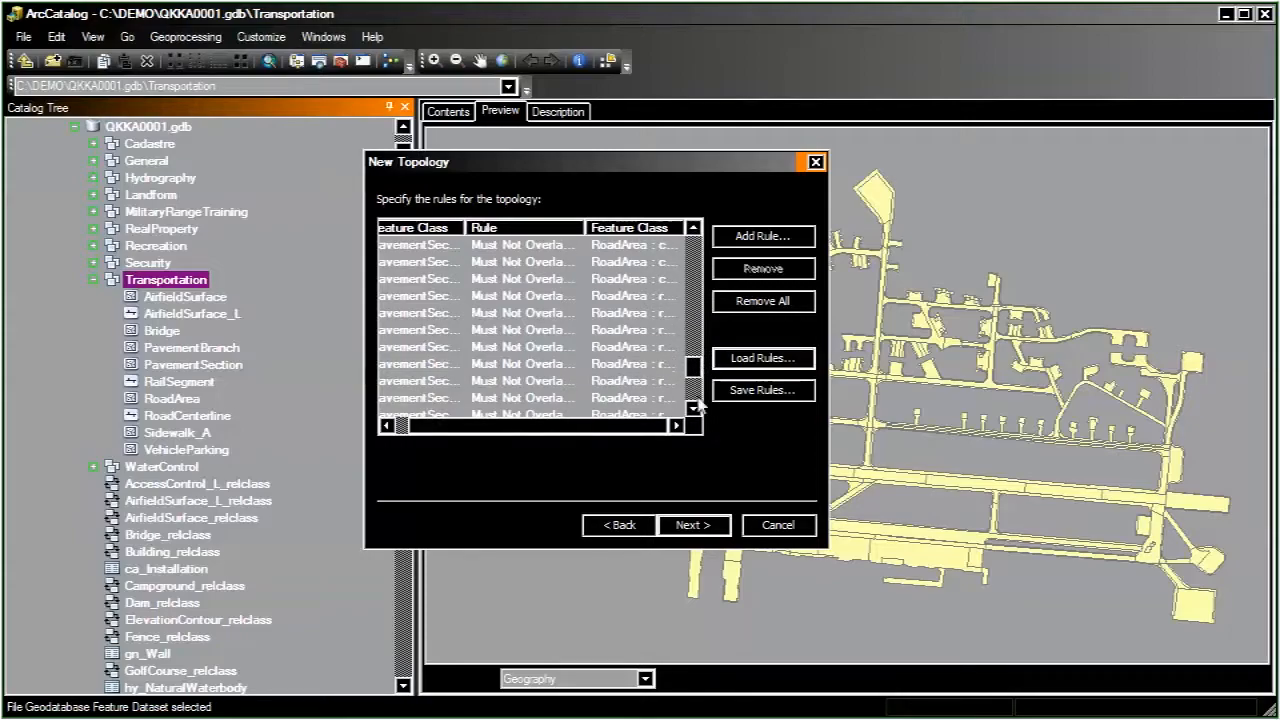
pyautogui.click(712, 535)
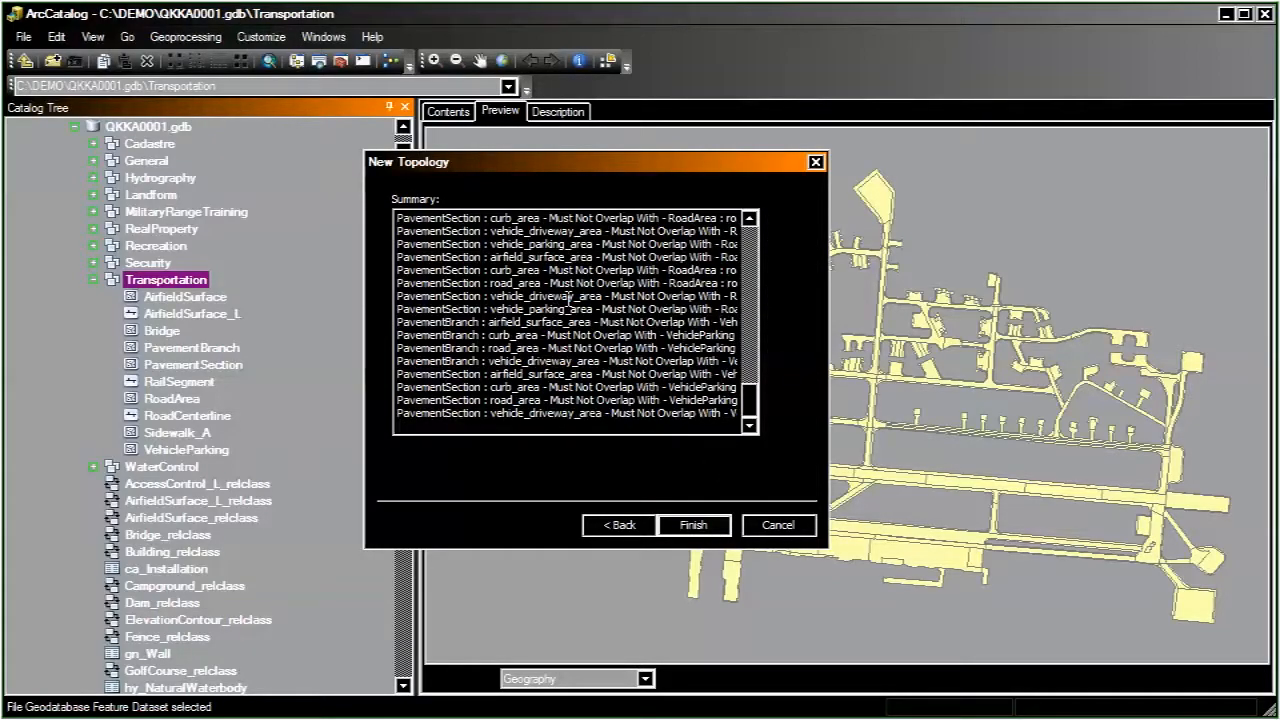
pyautogui.click(697, 525)
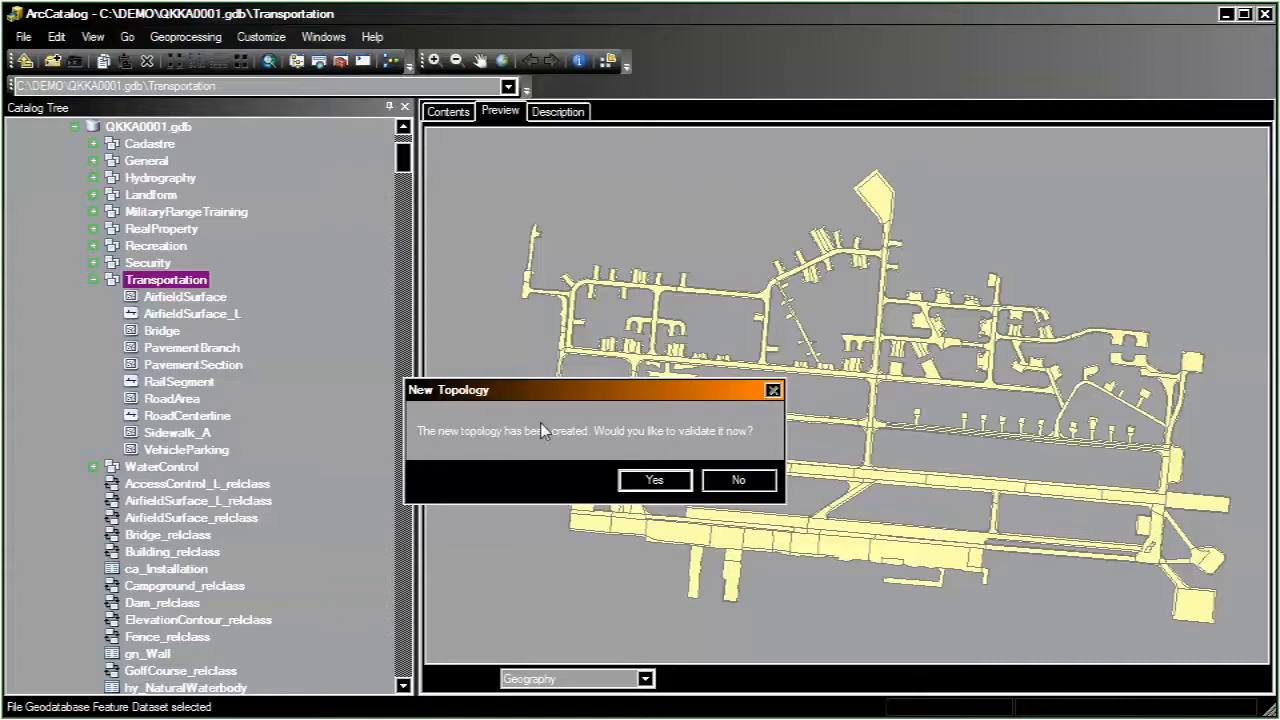
pyautogui.click(752, 482)
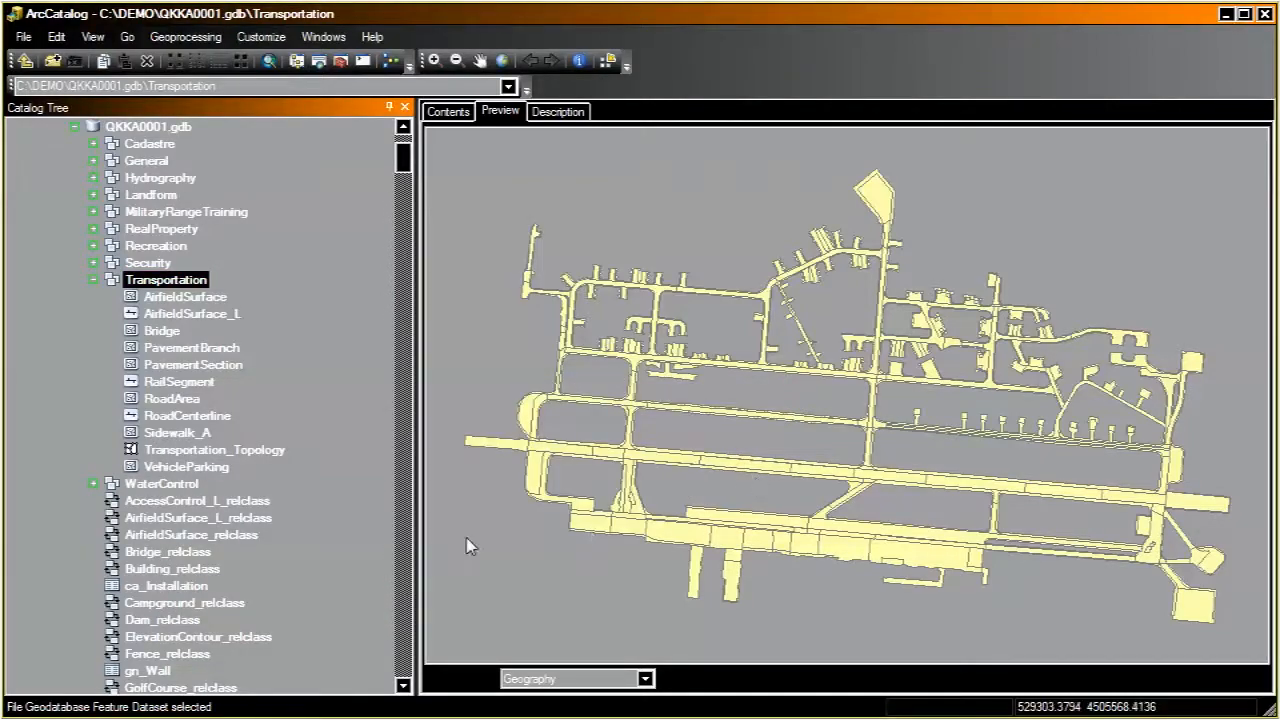
# Step: Inspect the general settings, feature classes, rules and error options of Transportation_Topology, leaving its properties as they are
pyautogui.click(205, 453)
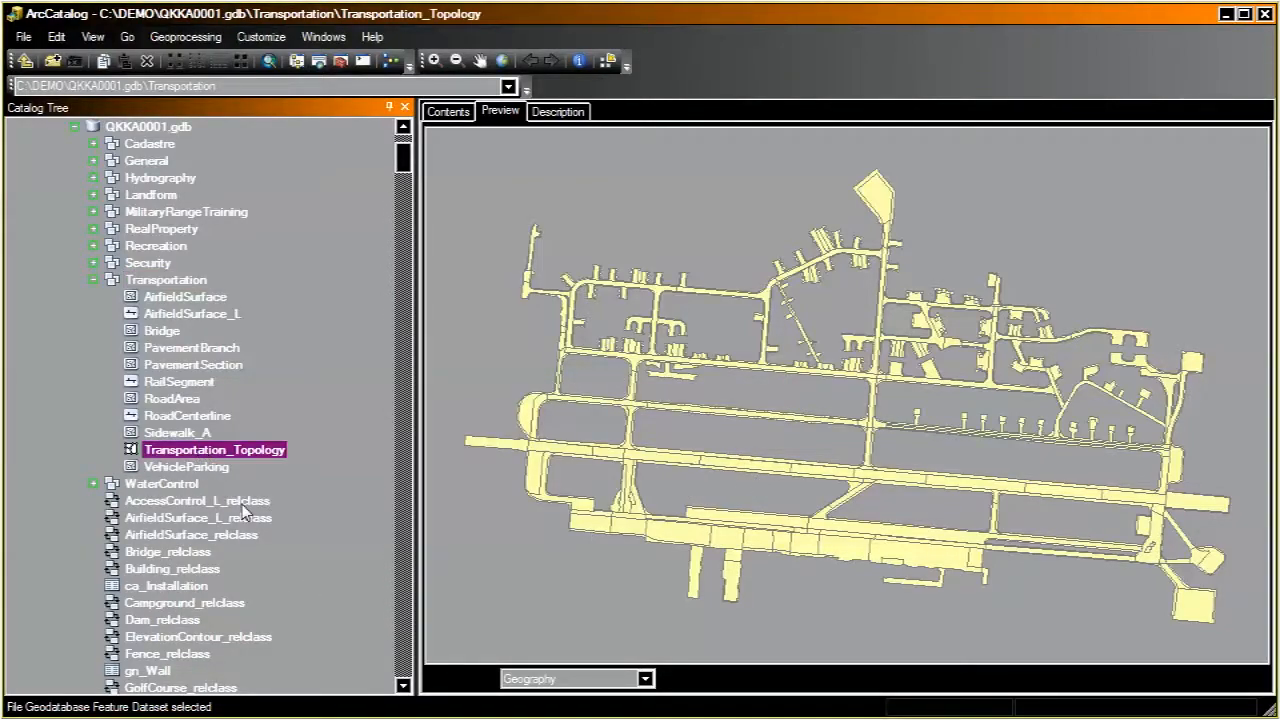
pyautogui.rightClick(217, 454)
pyautogui.click(272, 631)
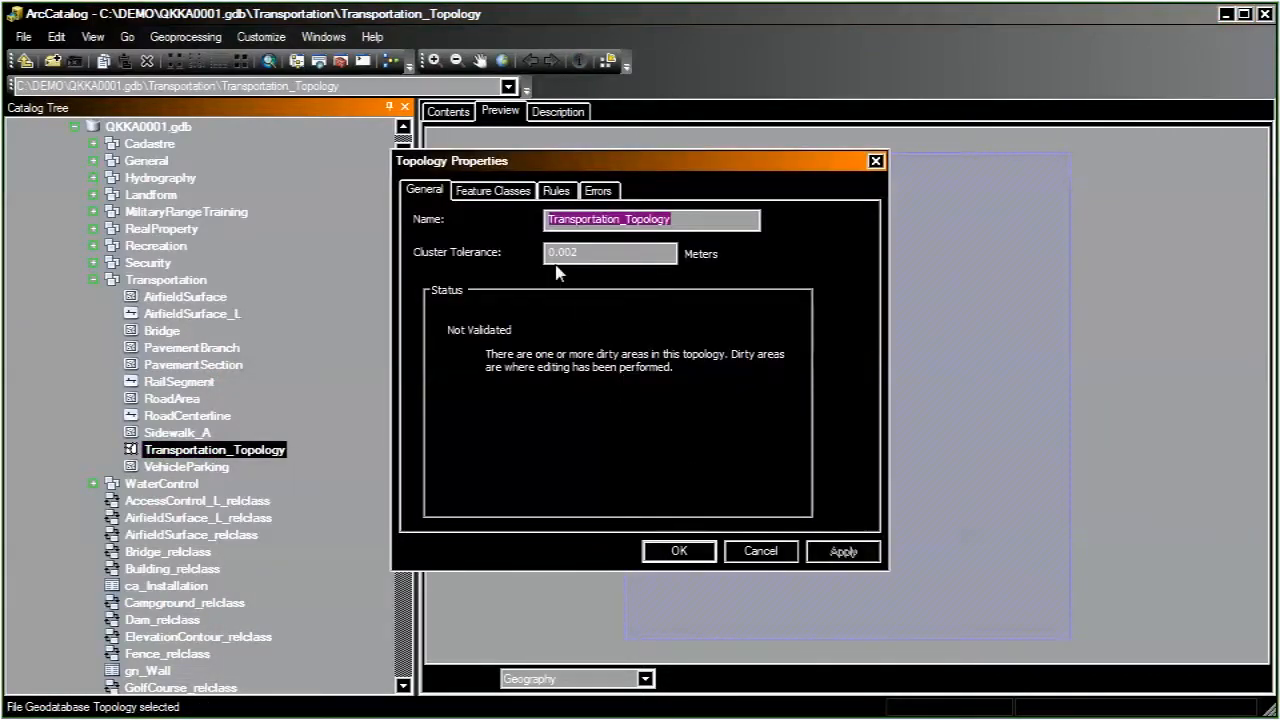
pyautogui.click(494, 192)
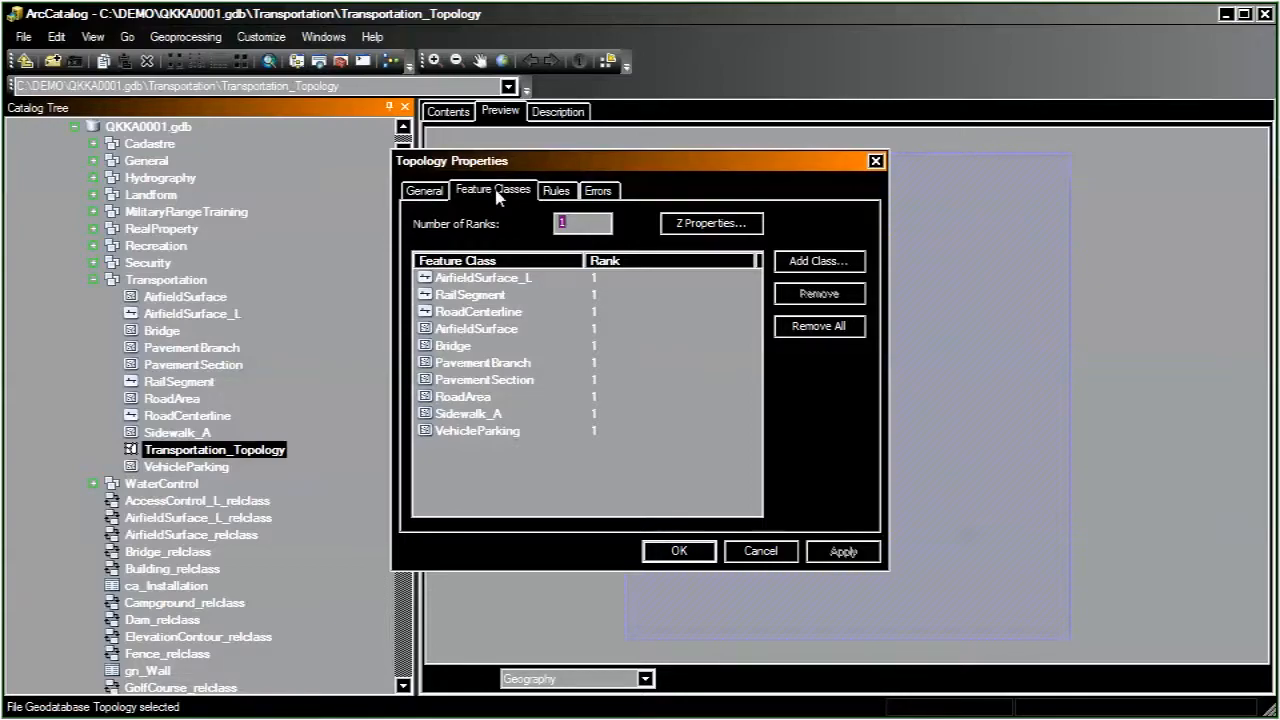
pyautogui.click(560, 192)
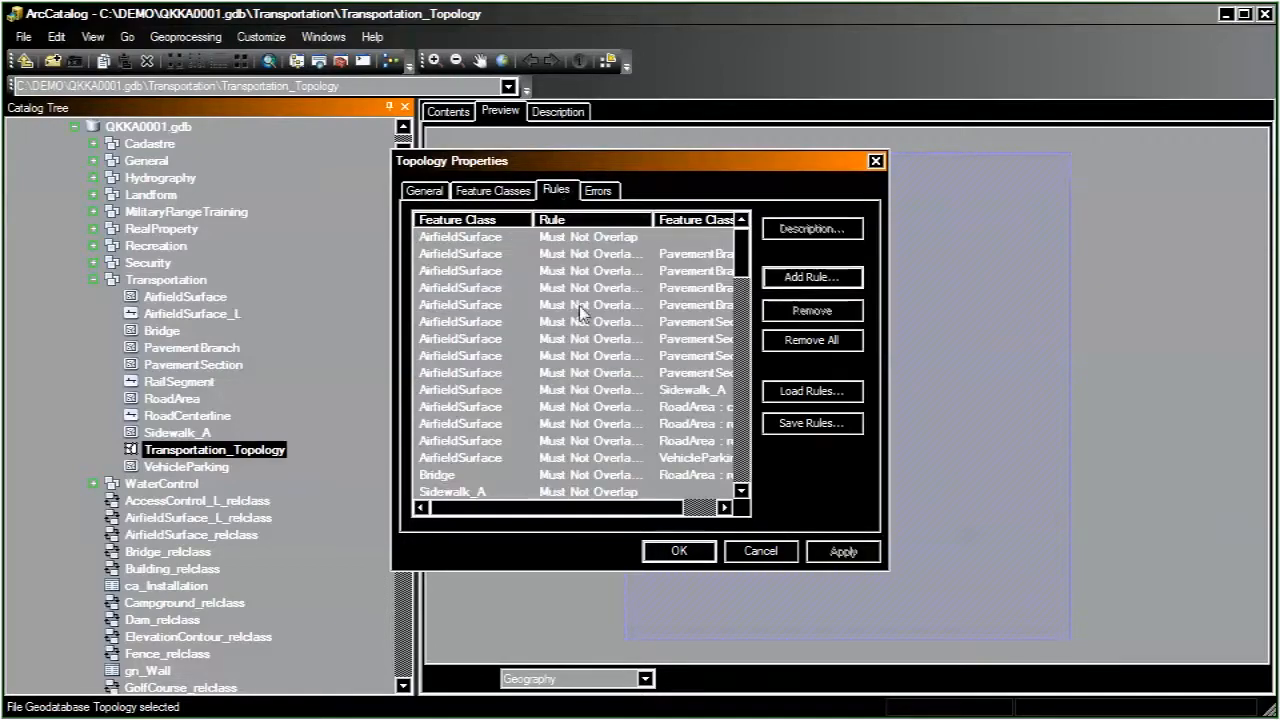
pyautogui.click(598, 191)
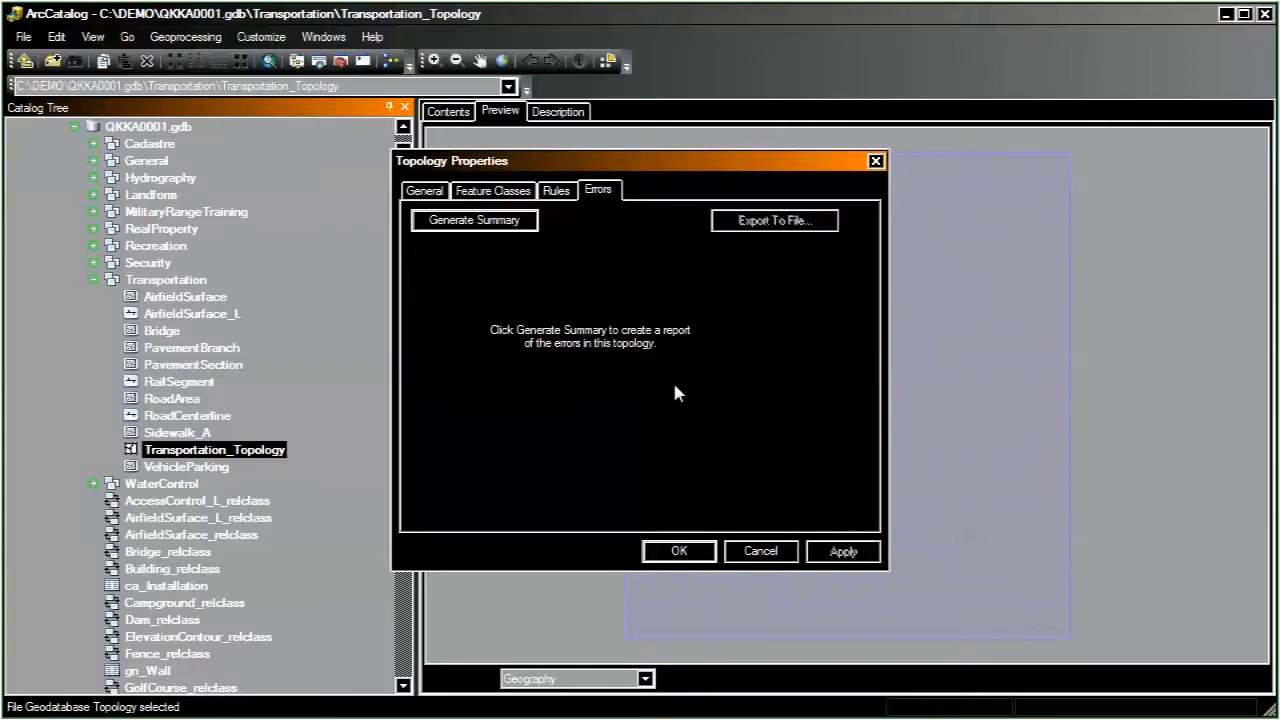
pyautogui.moveTo(666, 163); pyautogui.dragTo(671, 161)
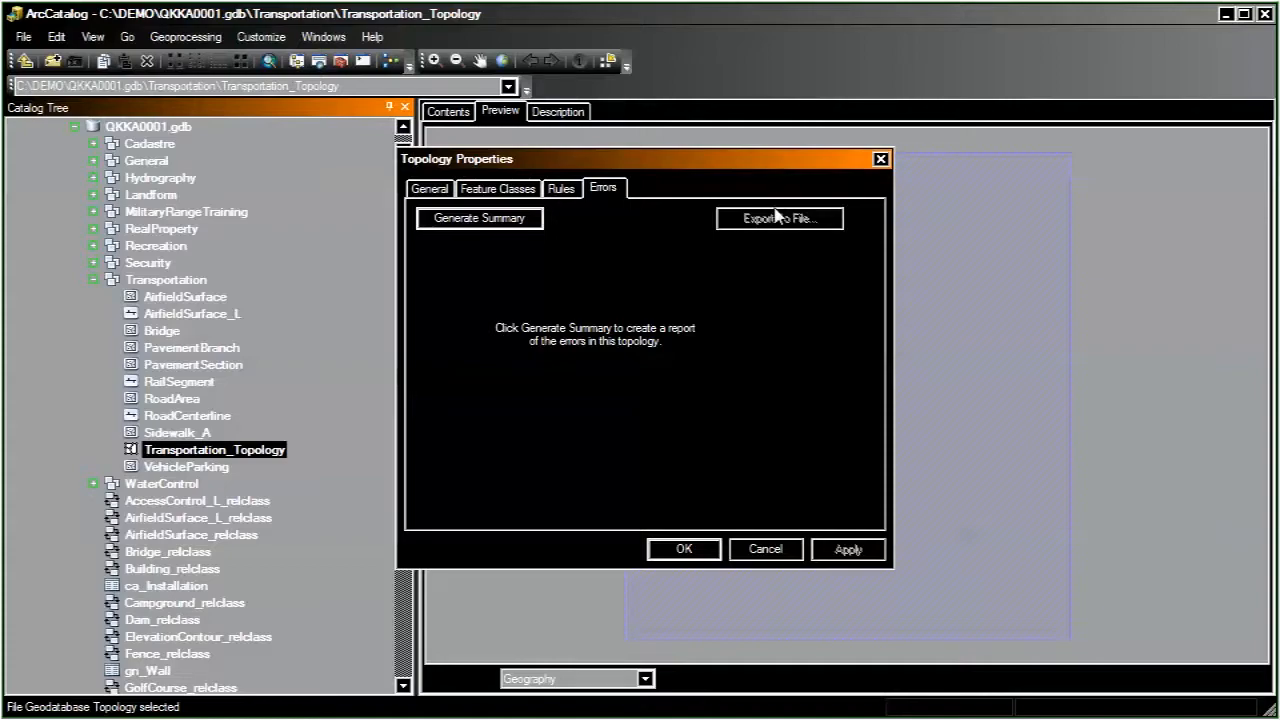
pyautogui.moveTo(769, 170); pyautogui.dragTo(727, 167)
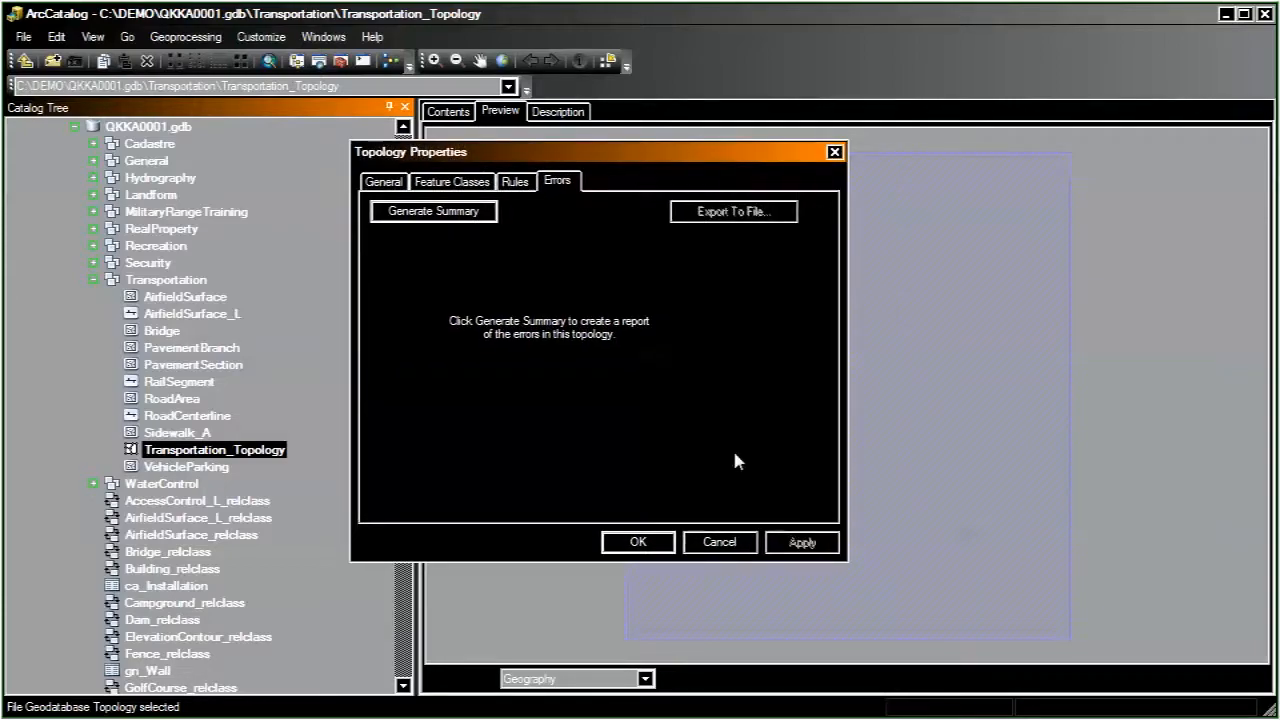
pyautogui.click(723, 546)
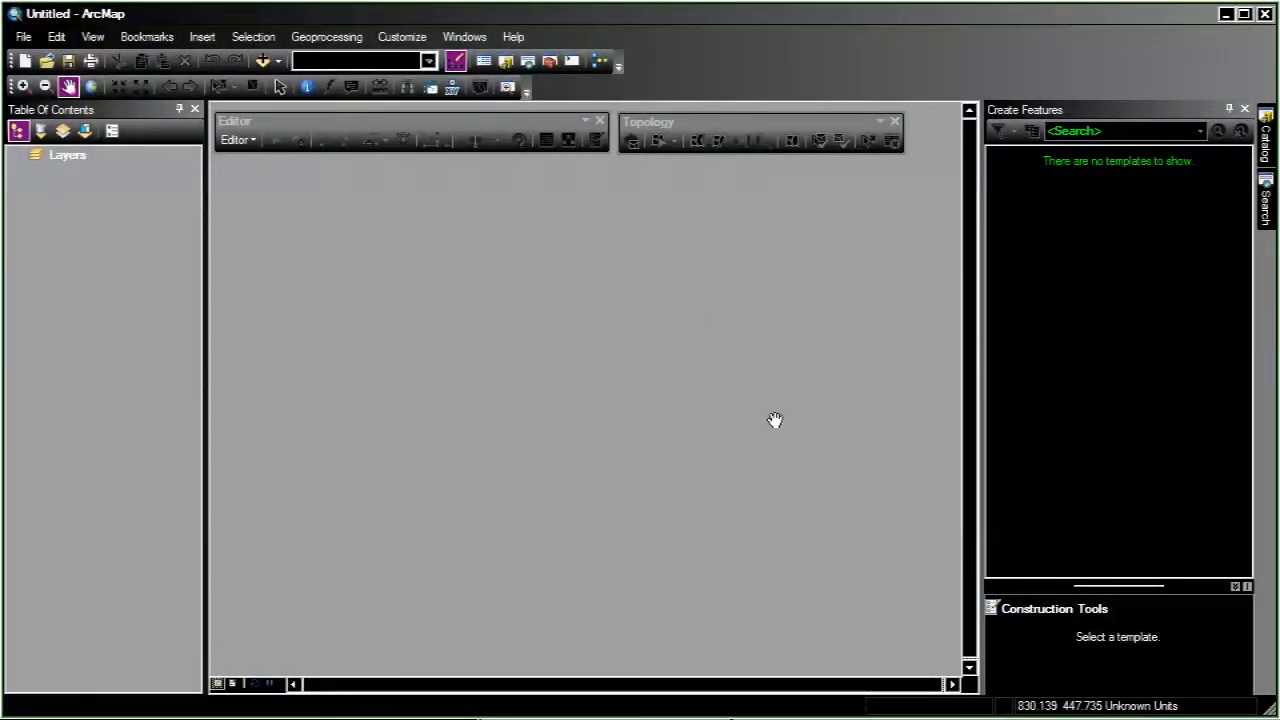
# Step: In ArcMap, add Transportation_Topology with all its participating feature classes to the map and start an edit session
pyautogui.click(262, 60)
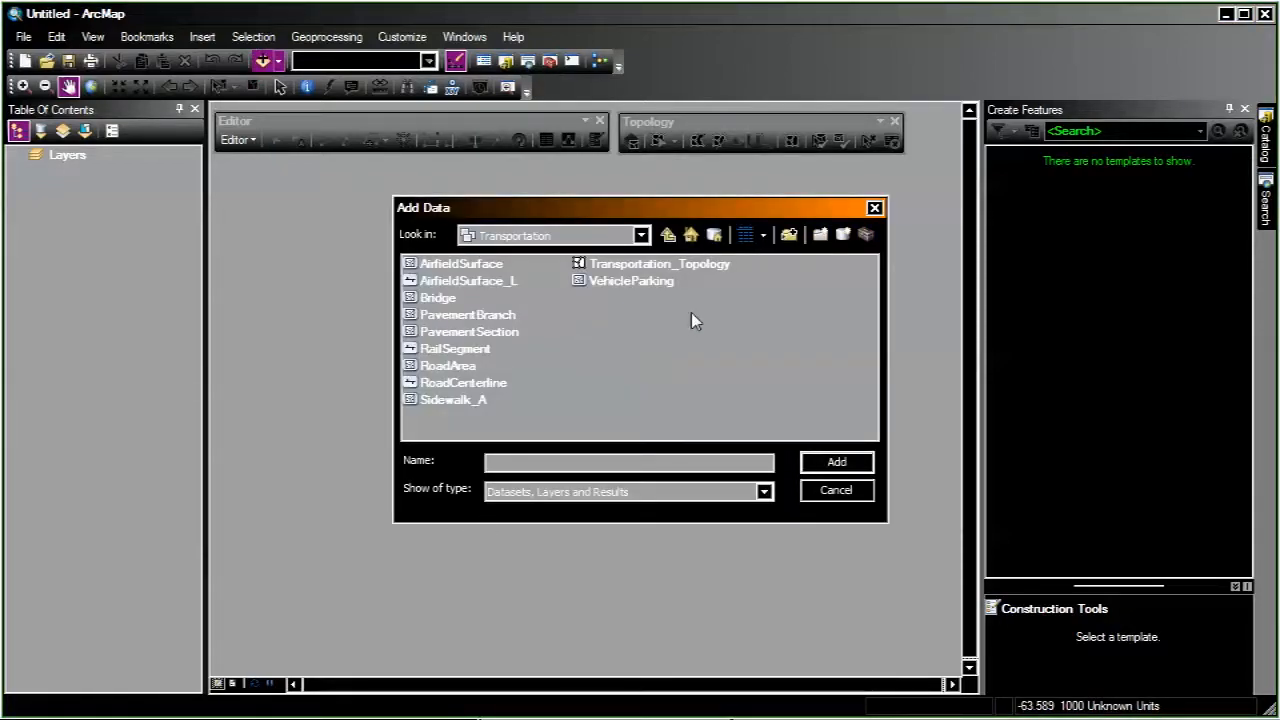
pyautogui.click(668, 262)
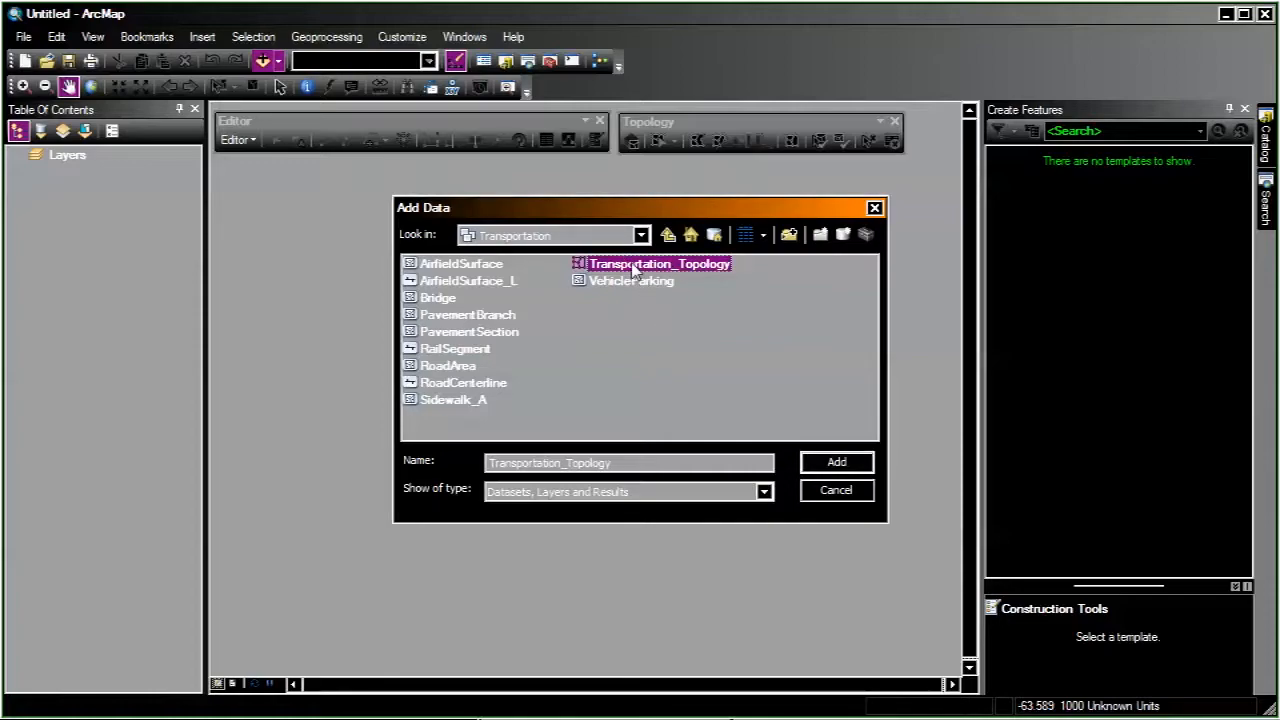
pyautogui.click(838, 464)
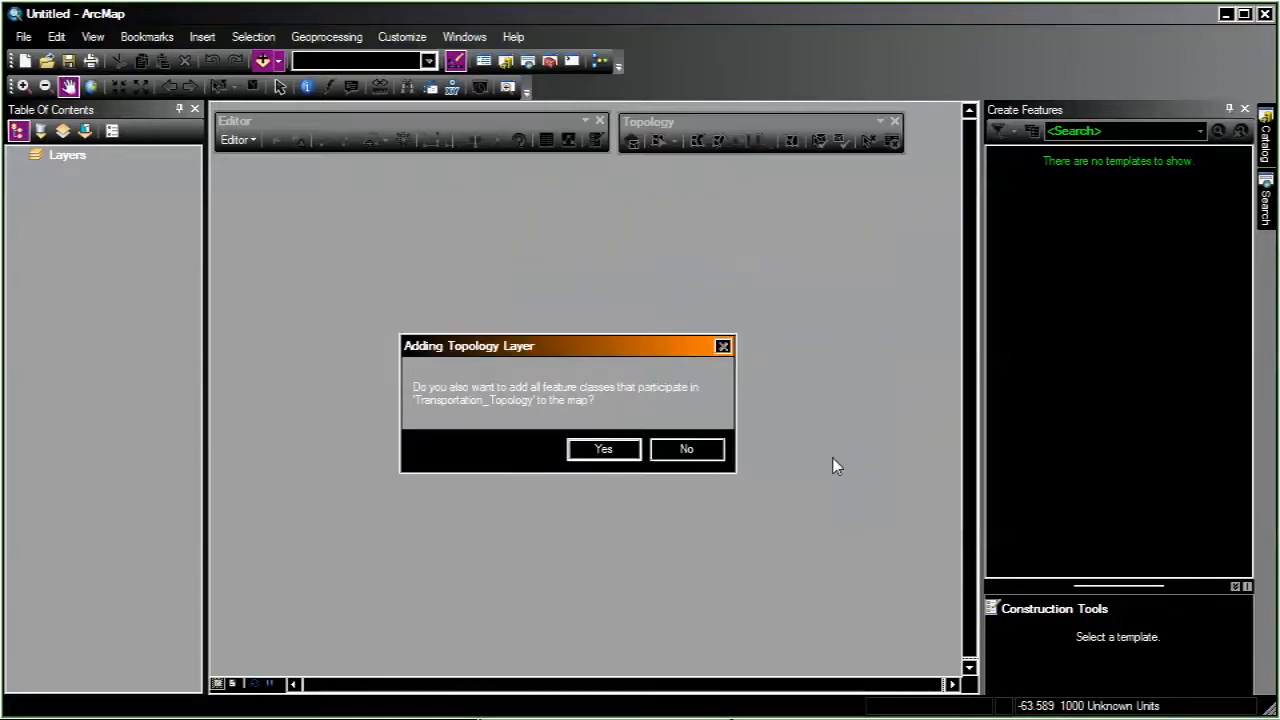
pyautogui.click(601, 451)
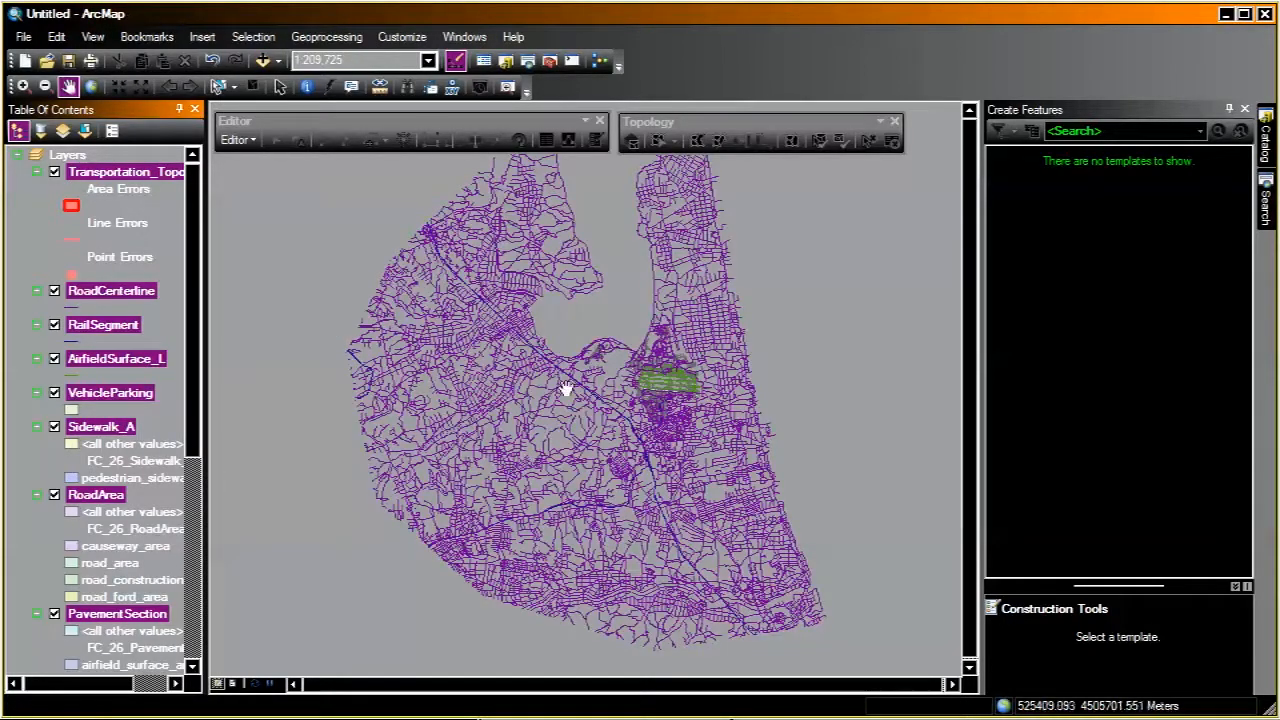
pyautogui.click(247, 142)
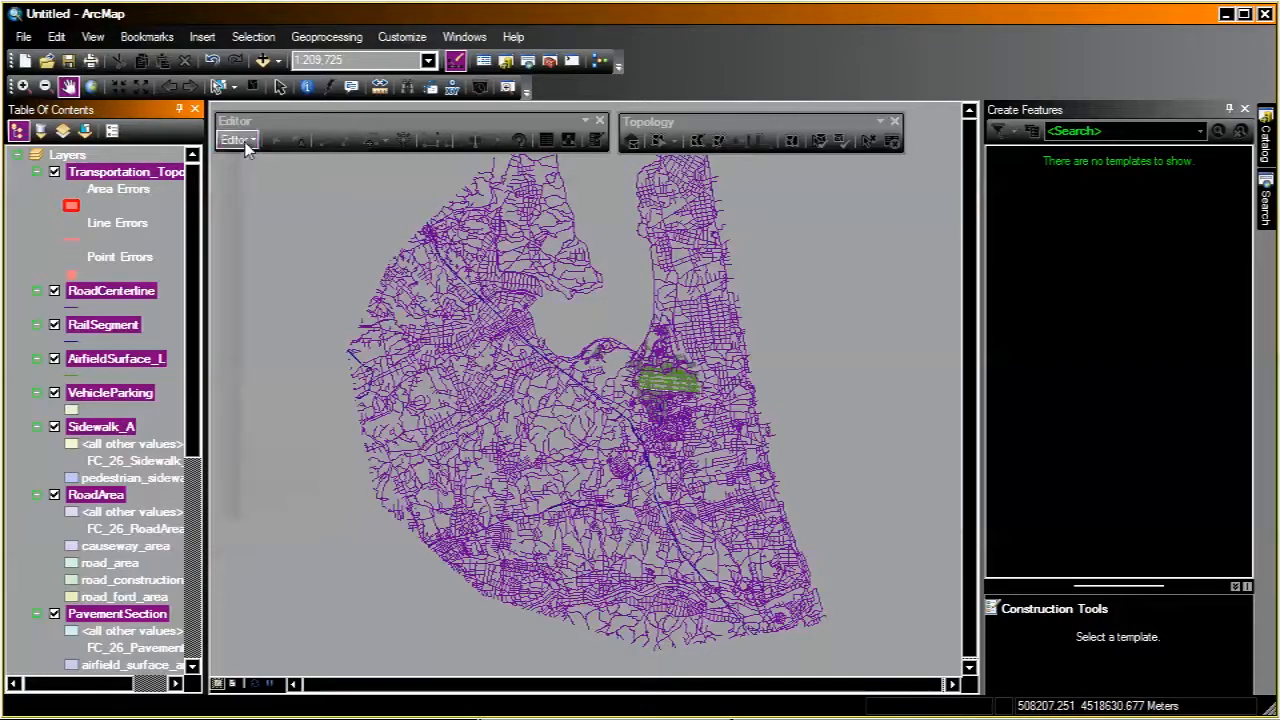
pyautogui.click(252, 158)
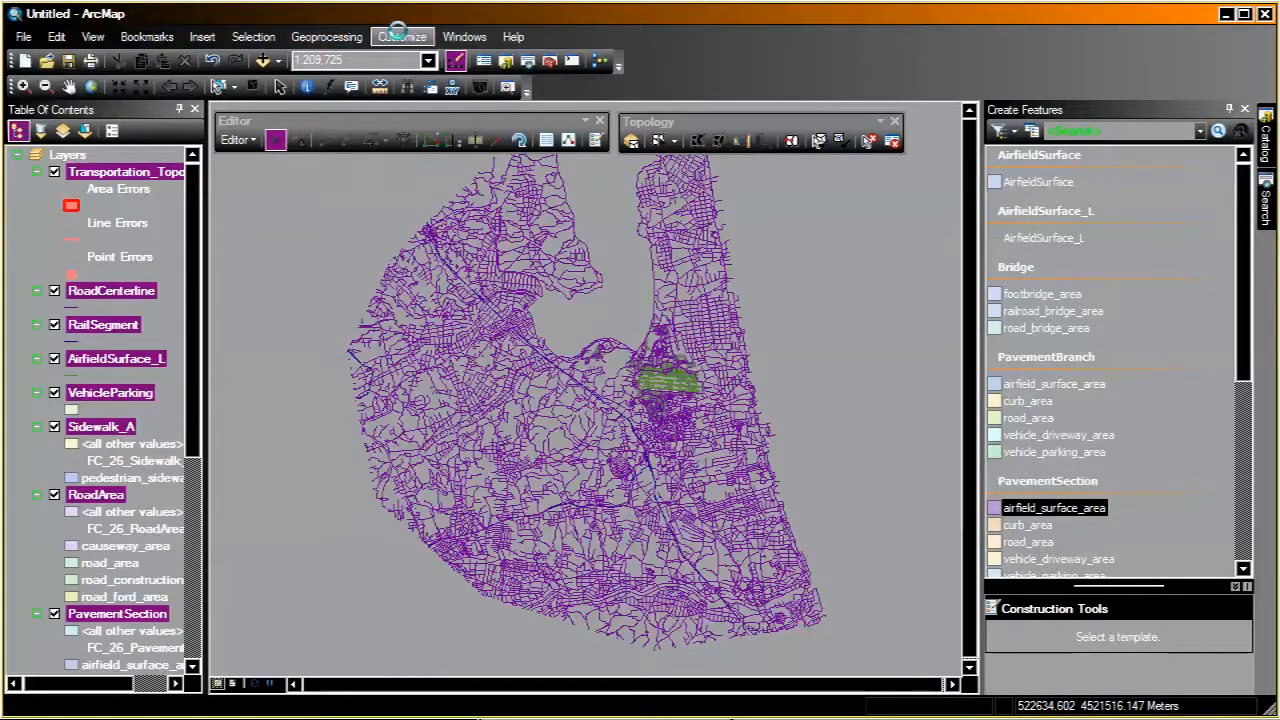
# Step: Add the Validate Entire Topology command from the Topology category to the Topology toolbar
pyautogui.click(400, 37)
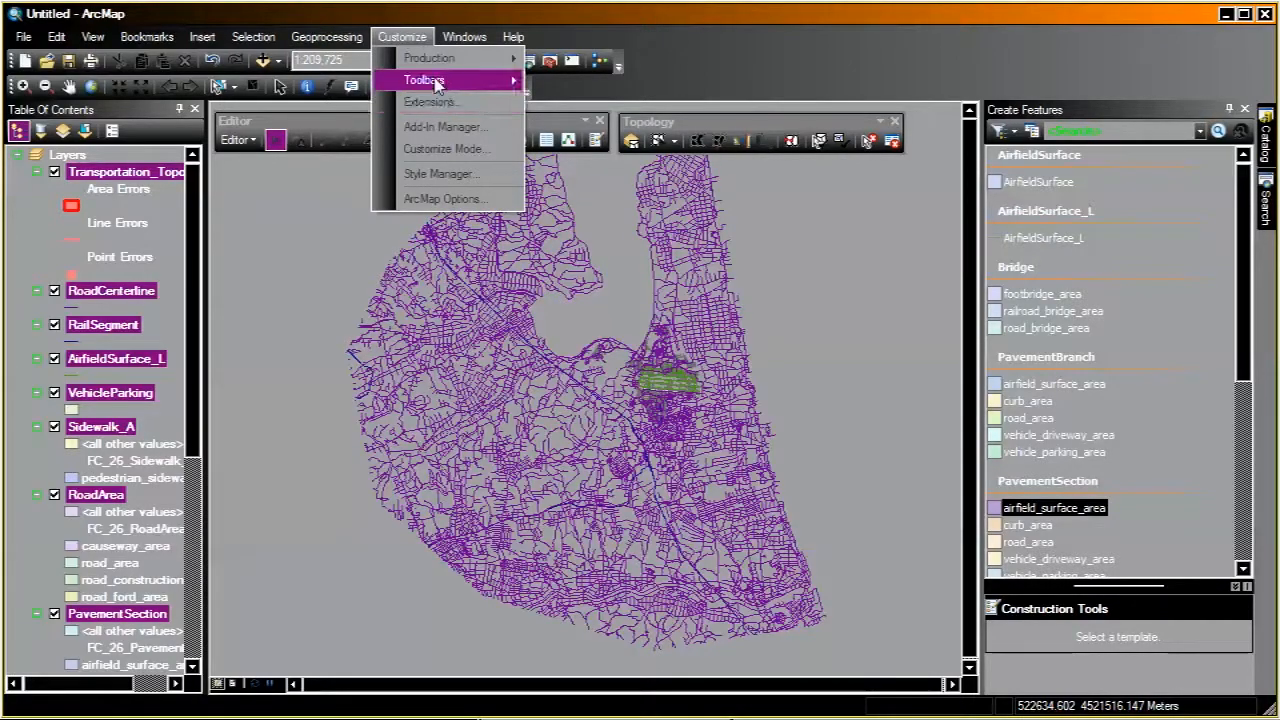
pyautogui.click(451, 152)
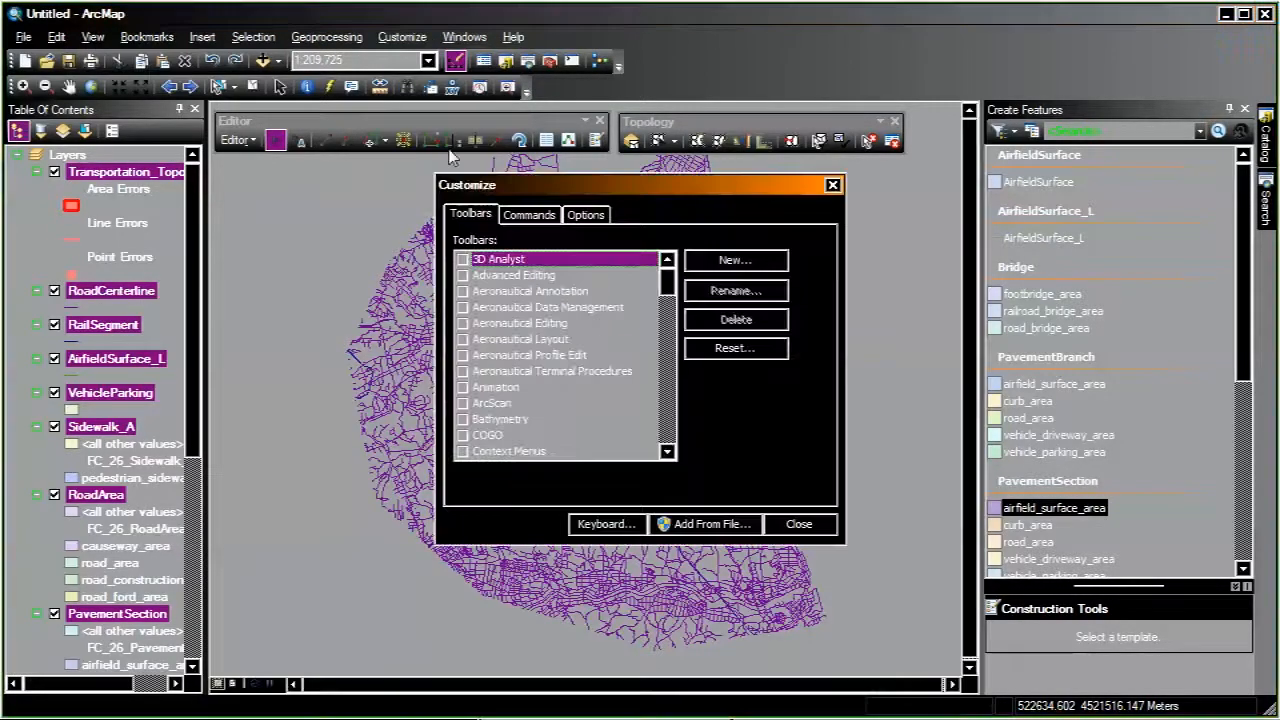
pyautogui.click(530, 214)
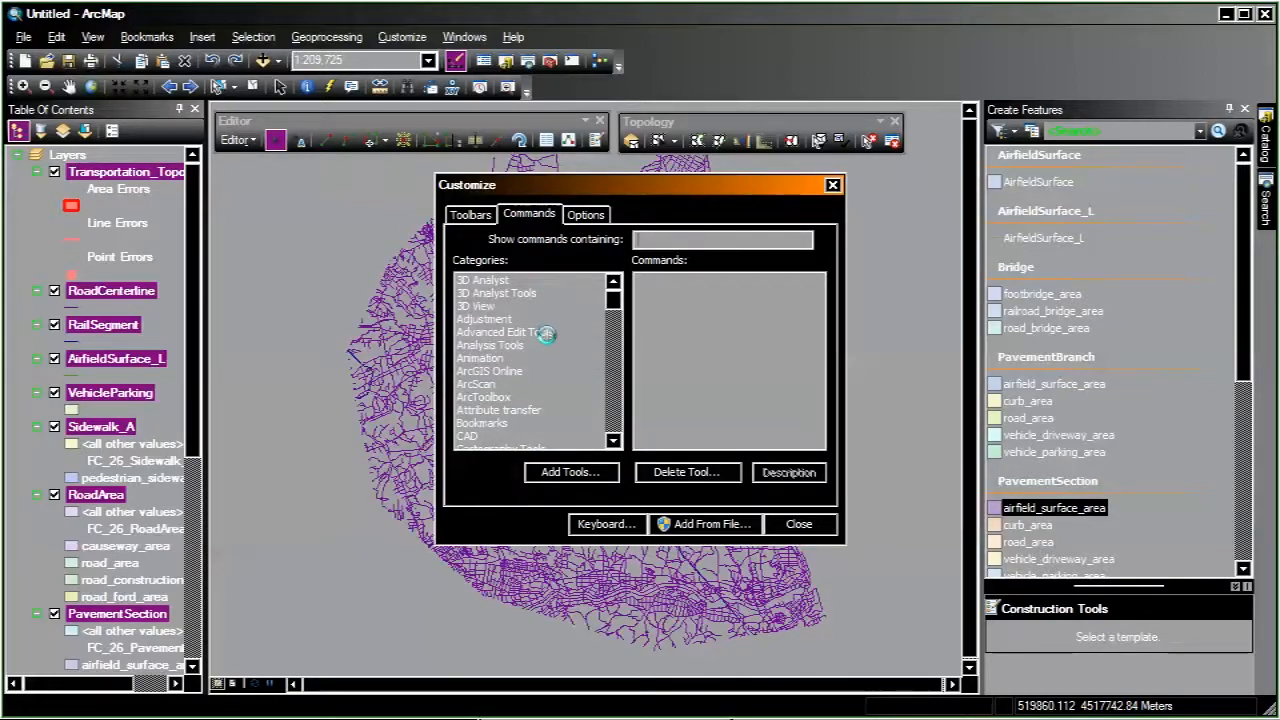
pyautogui.moveTo(606, 301); pyautogui.dragTo(609, 409)
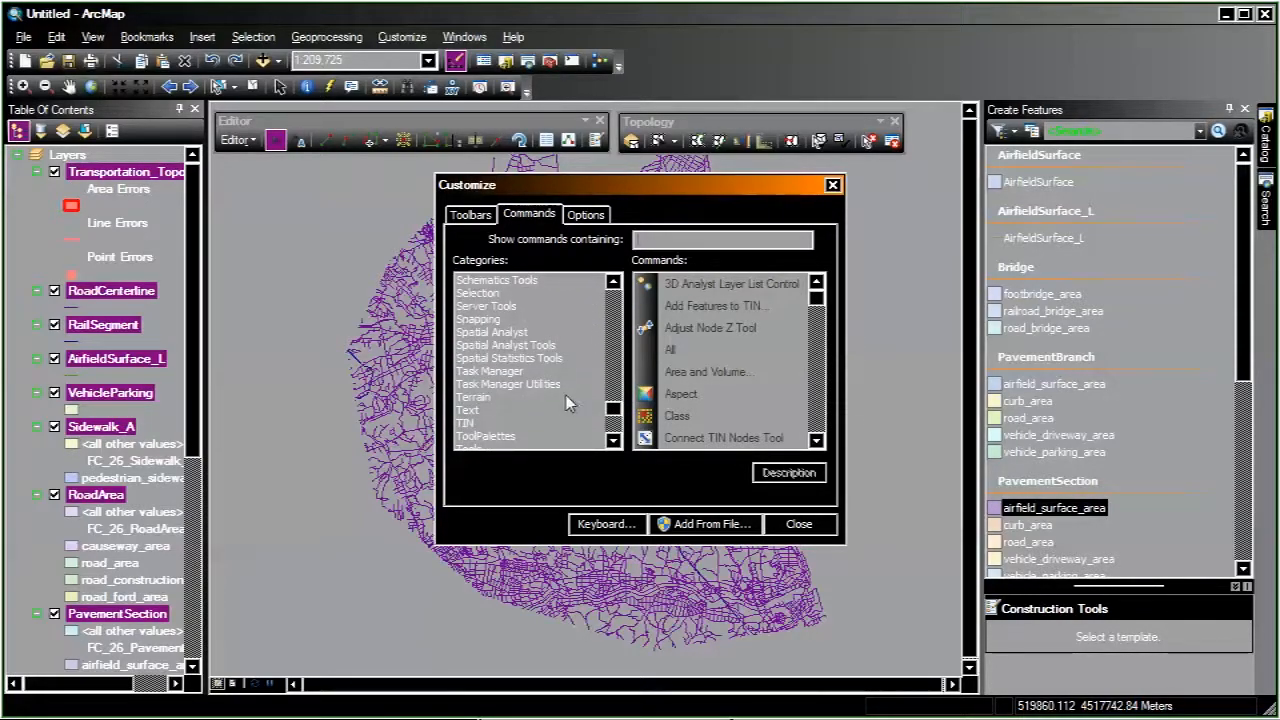
pyautogui.doubleClick(613, 441)
pyautogui.doubleClick(613, 441)
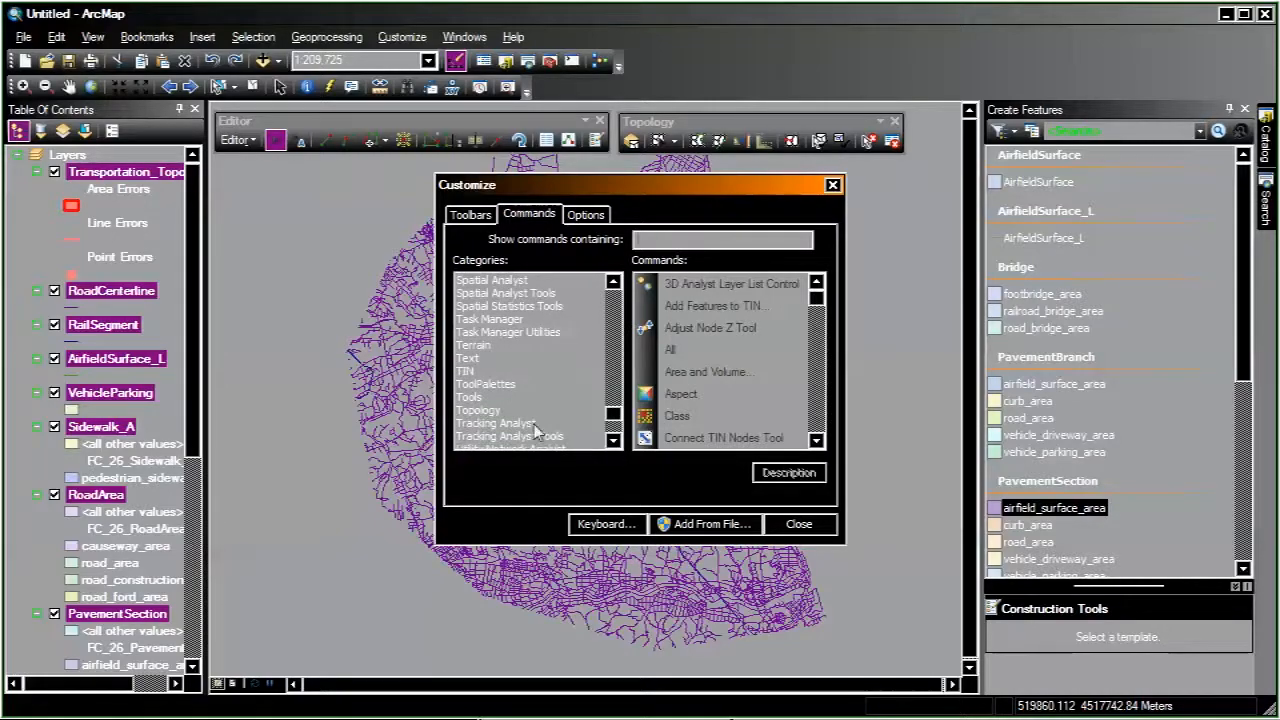
pyautogui.click(483, 413)
pyautogui.moveTo(817, 312); pyautogui.dragTo(822, 425)
pyautogui.click(703, 397)
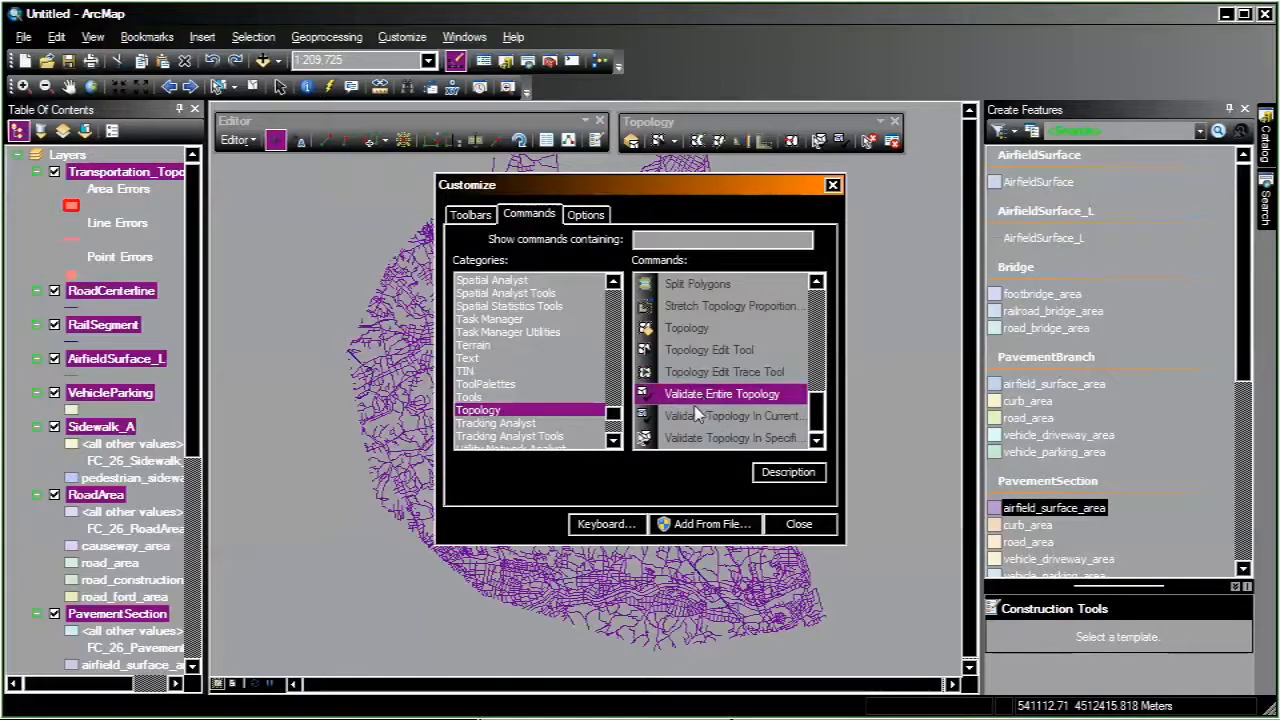
pyautogui.moveTo(664, 397); pyautogui.dragTo(850, 141)
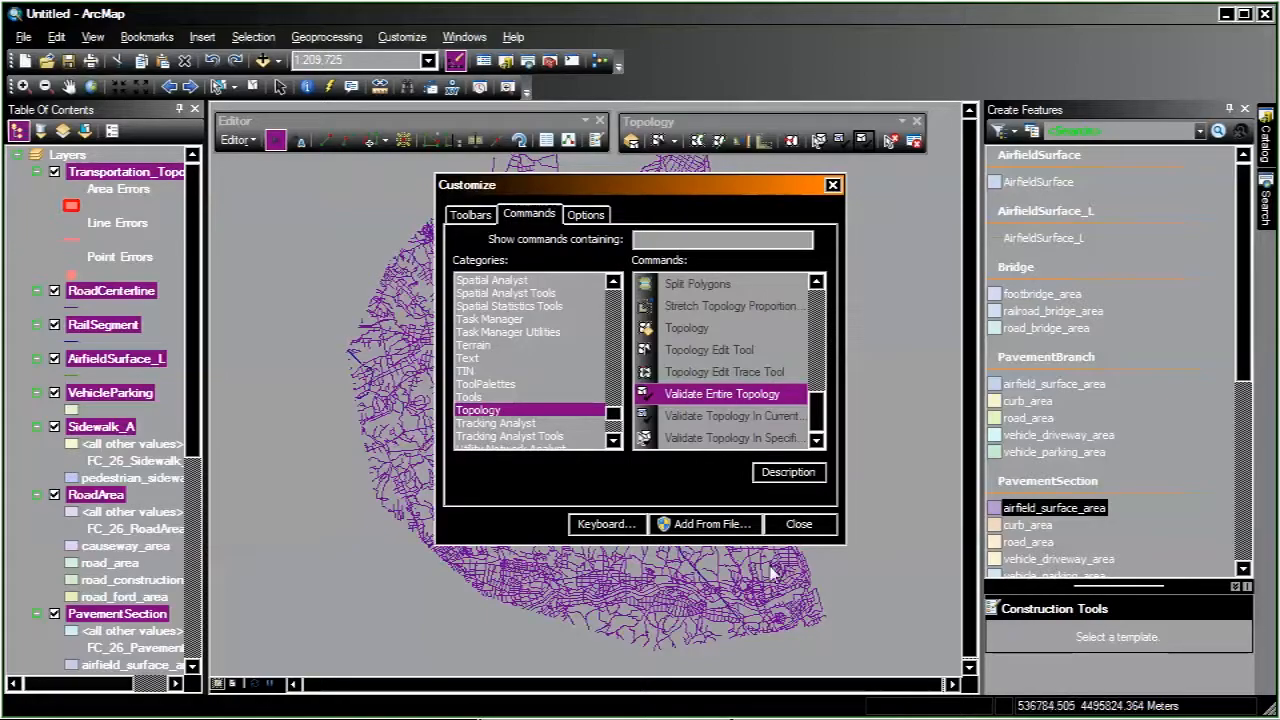
pyautogui.click(809, 528)
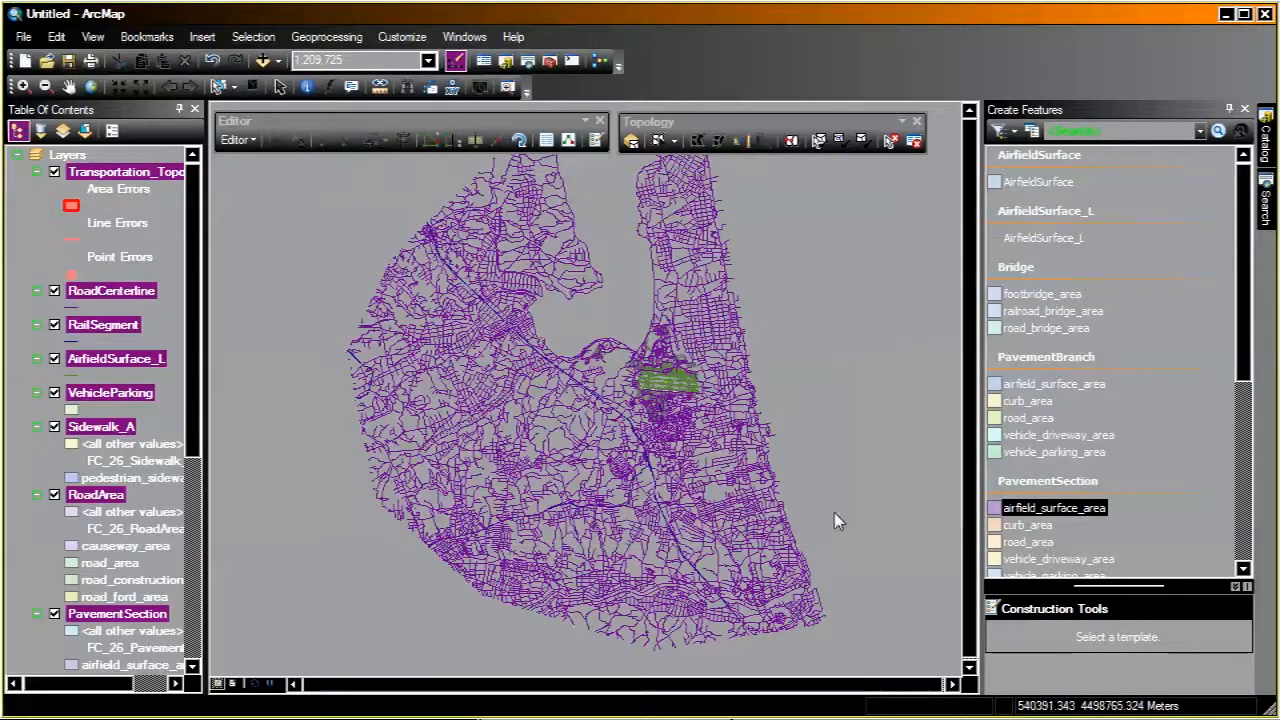
# Step: Validate the full extent of Transportation_Topology
pyautogui.click(862, 142)
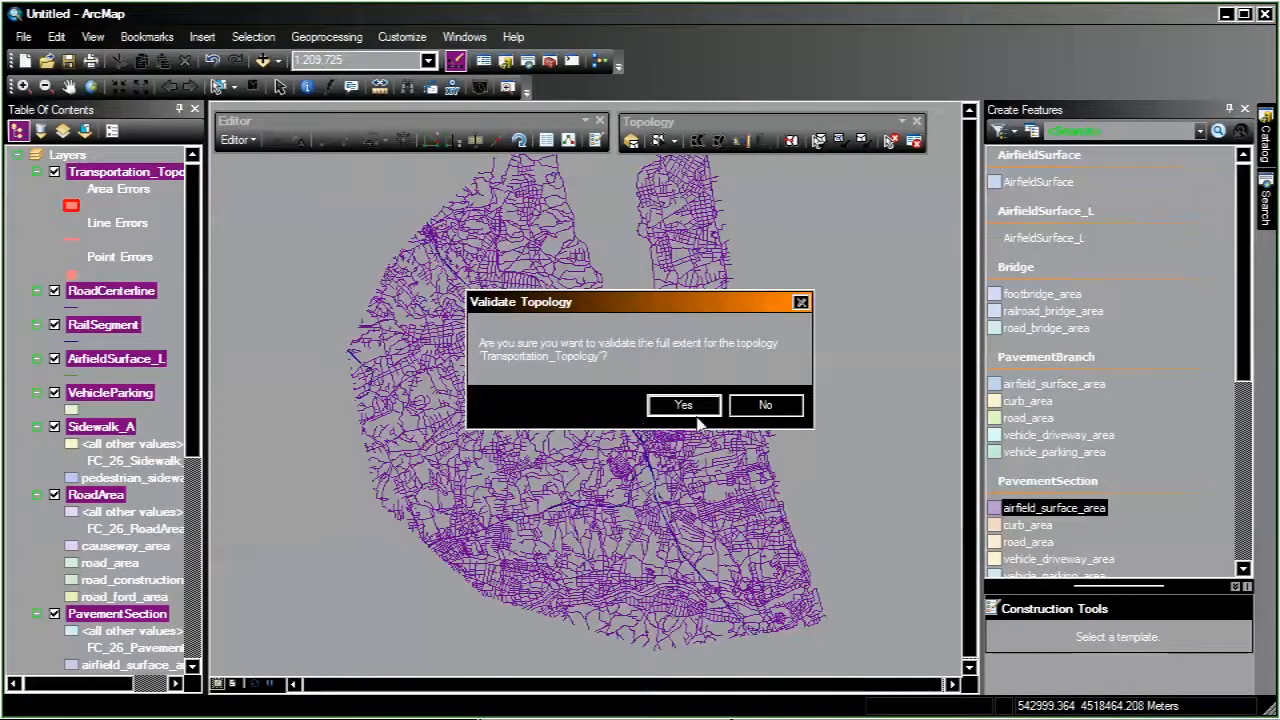
pyautogui.click(684, 405)
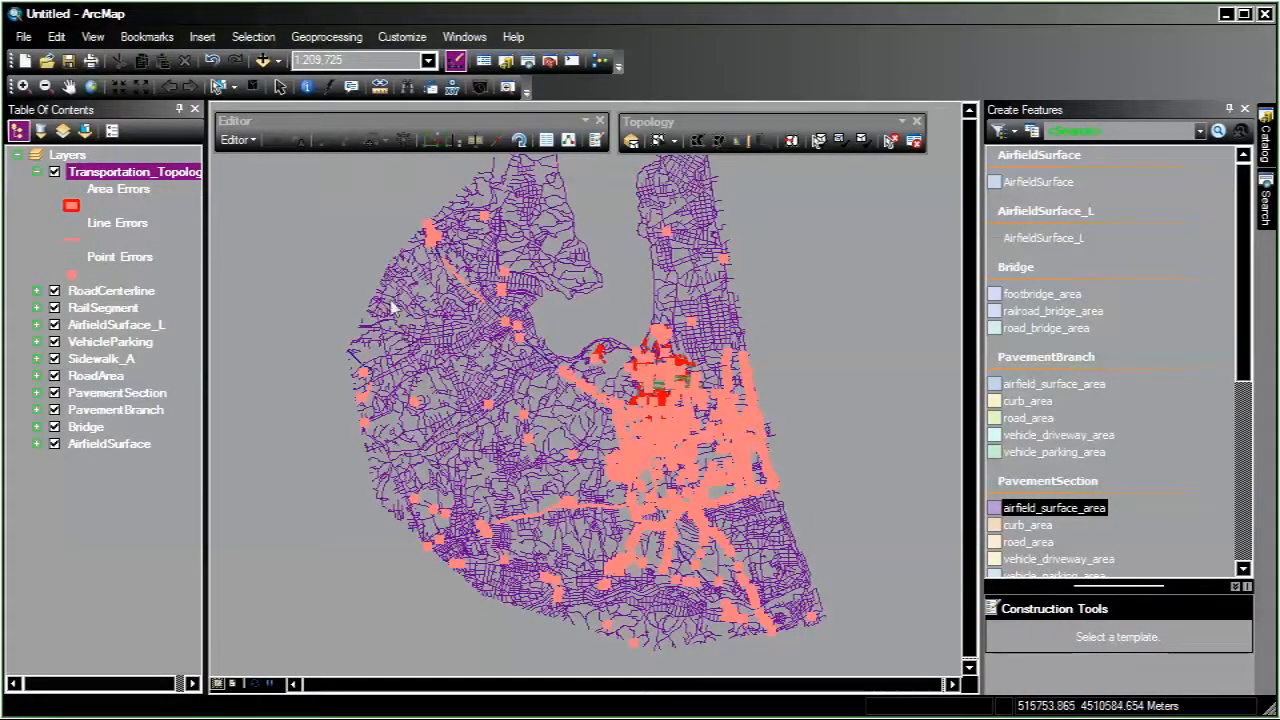
# Step: Symbolize the area, line and point errors of the Transportation_Topology layer by error type
pyautogui.rightClick(168, 178)
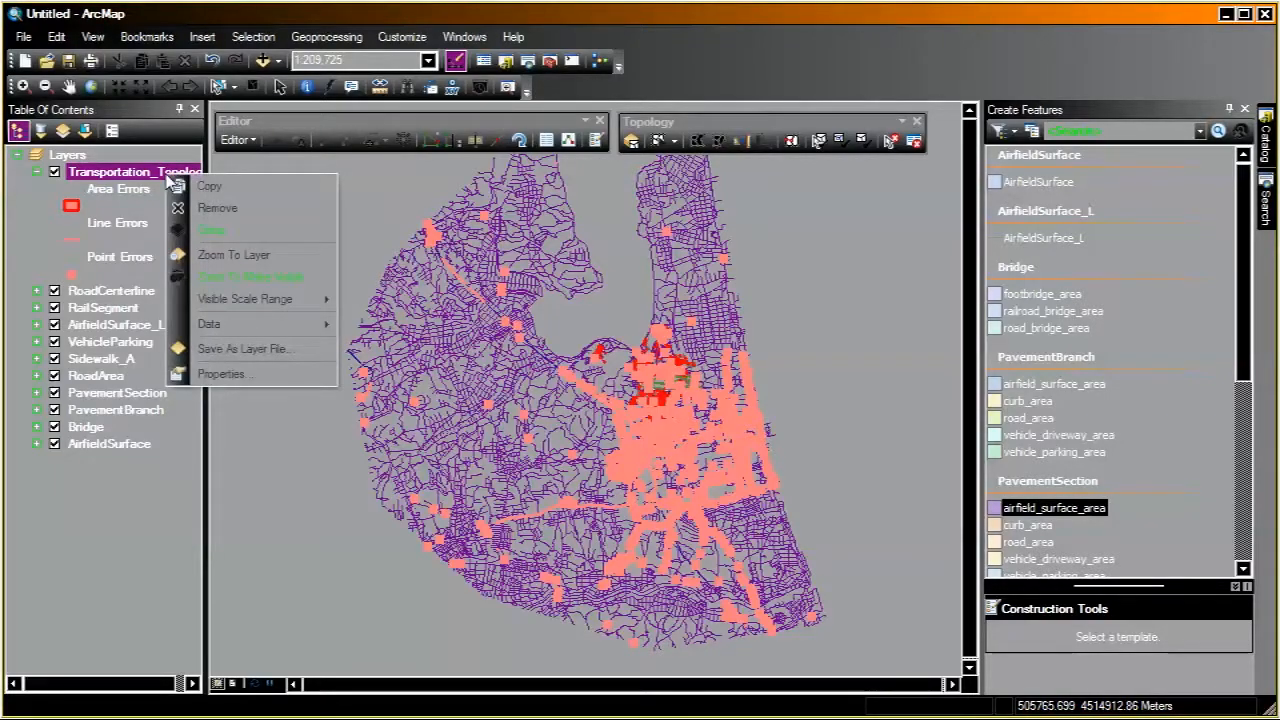
pyautogui.click(221, 373)
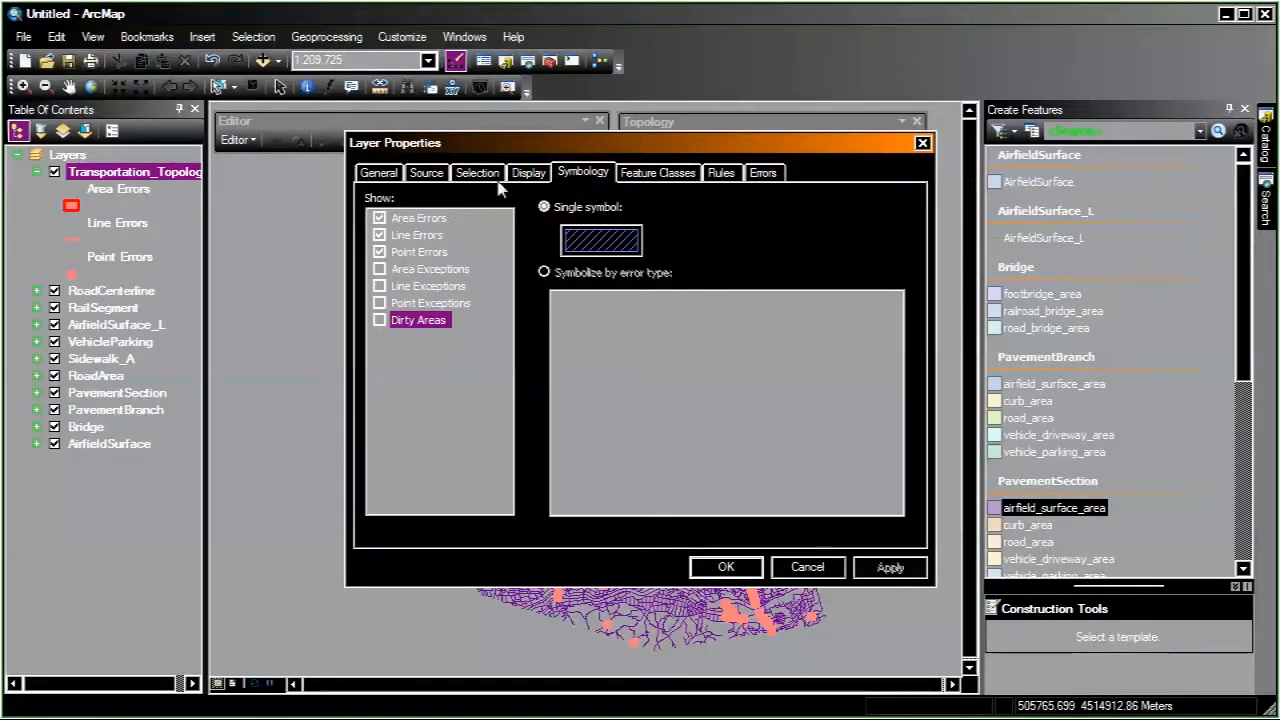
pyautogui.click(421, 220)
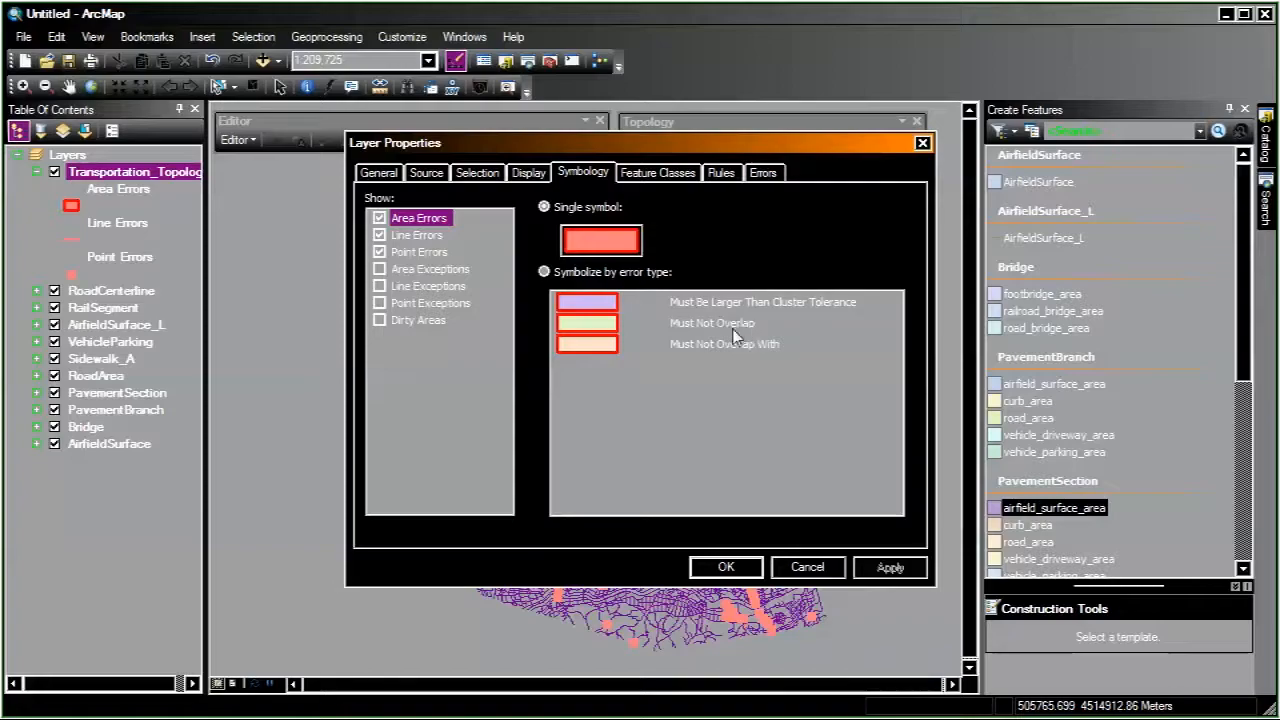
pyautogui.click(544, 272)
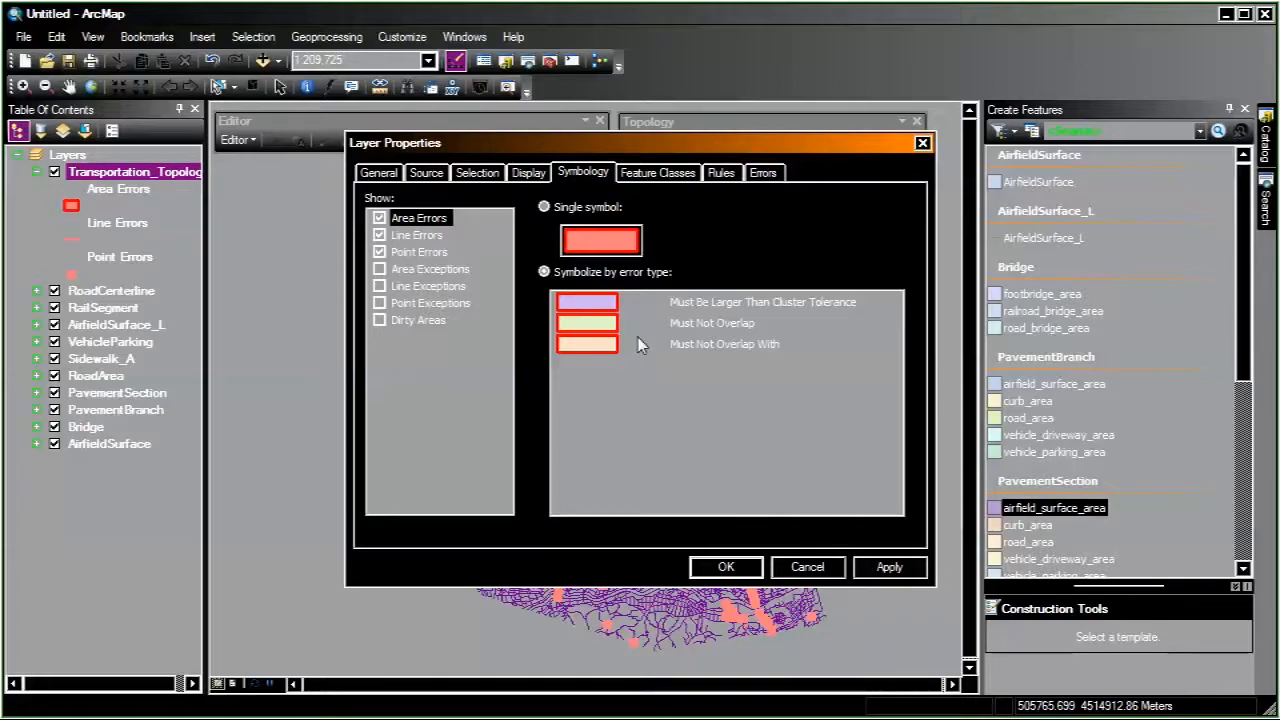
pyautogui.moveTo(702, 148); pyautogui.dragTo(719, 135)
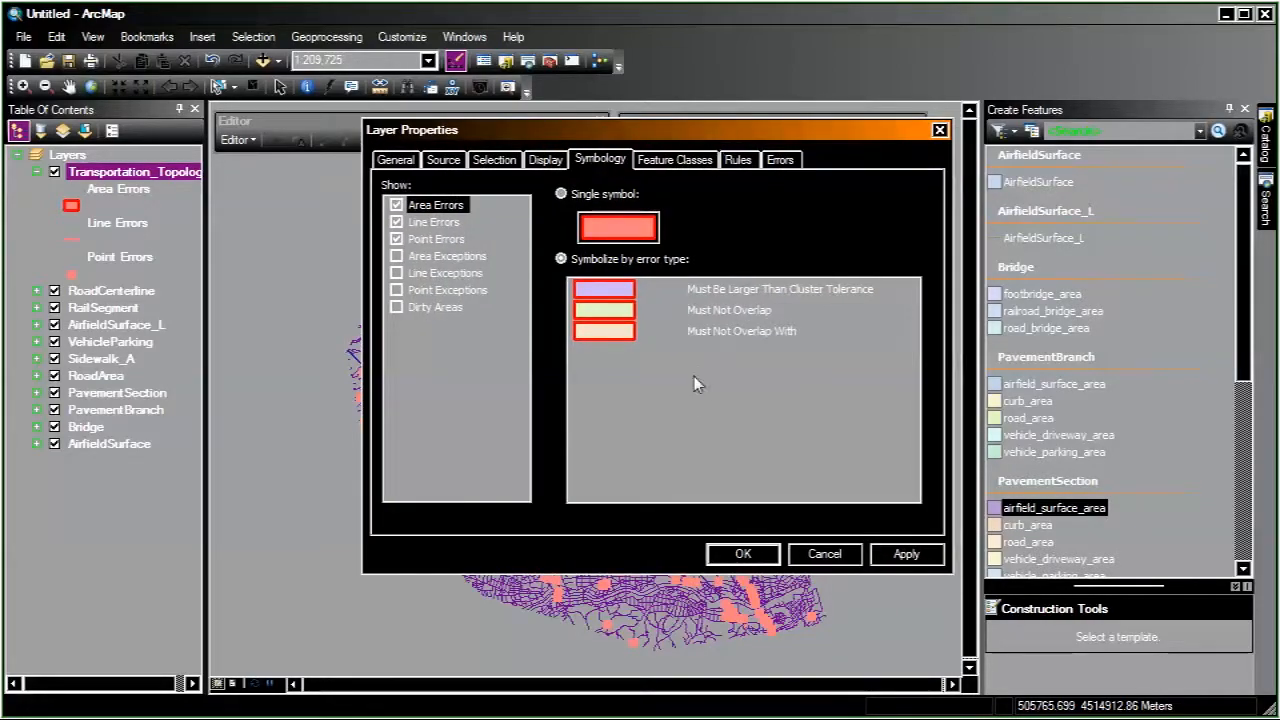
pyautogui.click(434, 222)
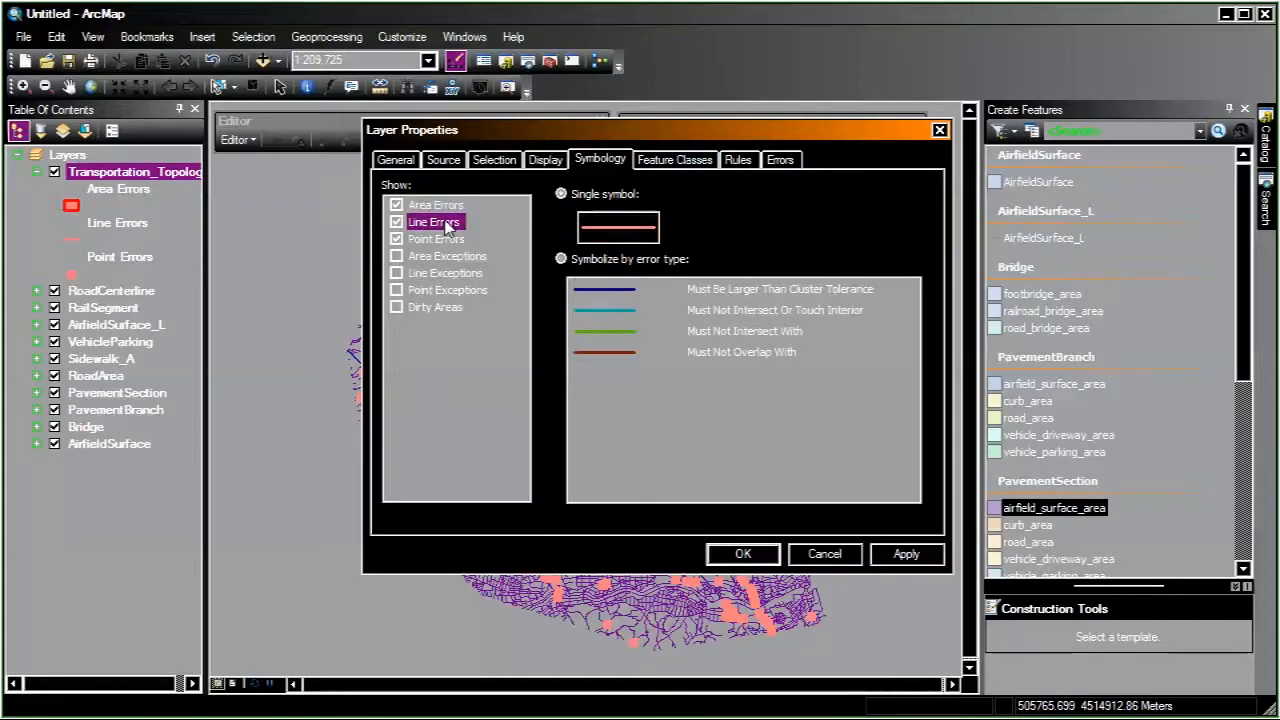
pyautogui.click(561, 259)
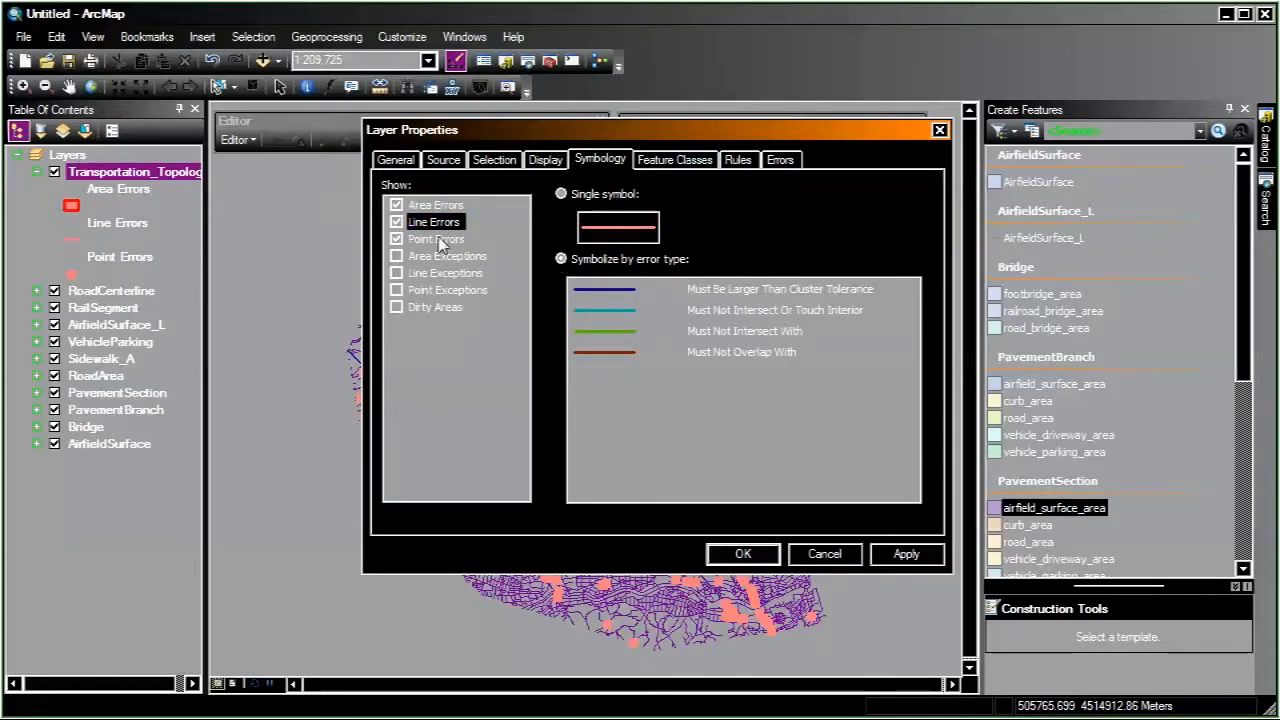
pyautogui.click(440, 240)
pyautogui.click(561, 259)
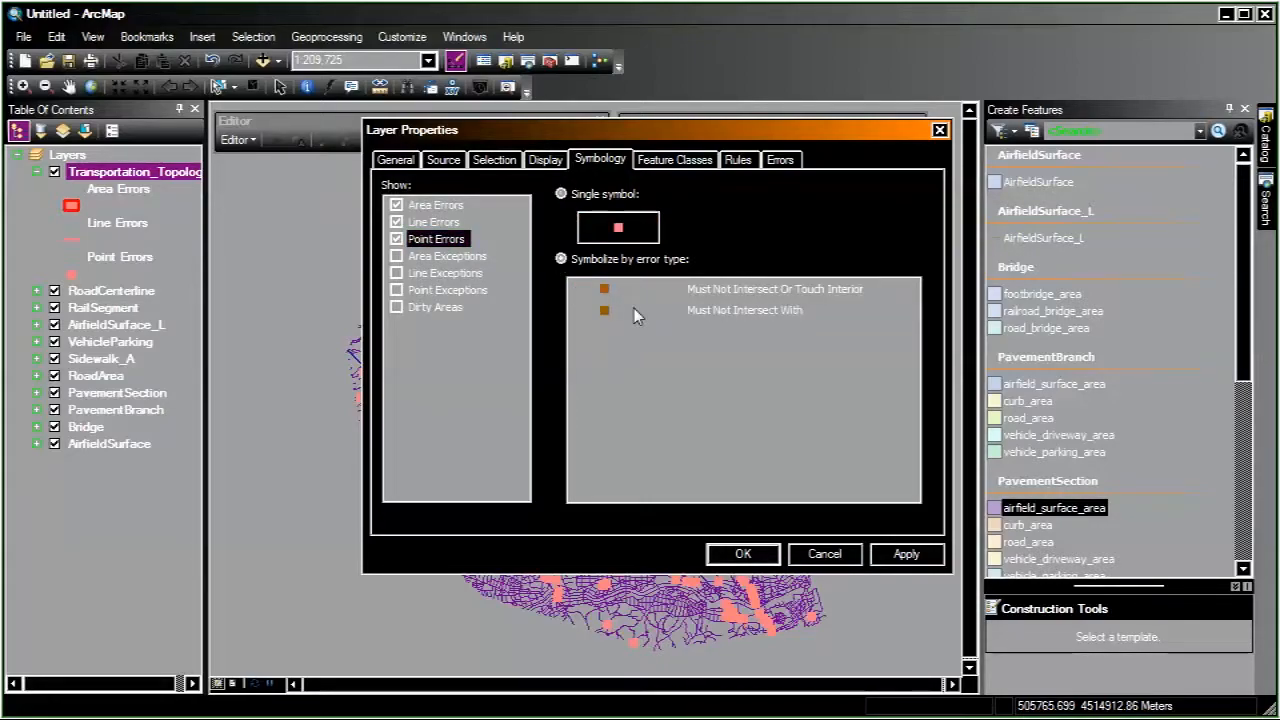
pyautogui.click(742, 555)
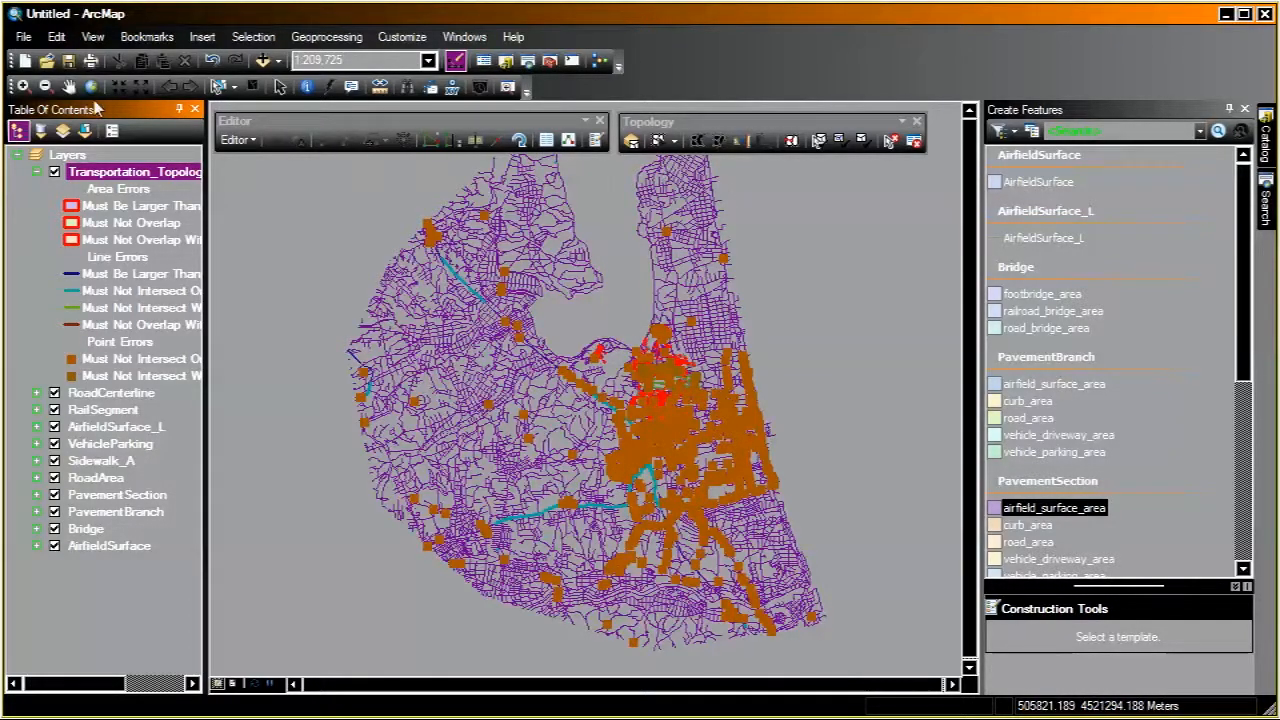
# Step: Examine the distribution of the topology errors around the airfield and the built-up area south of it
pyautogui.click(22, 86)
pyautogui.moveTo(573, 308); pyautogui.dragTo(728, 461)
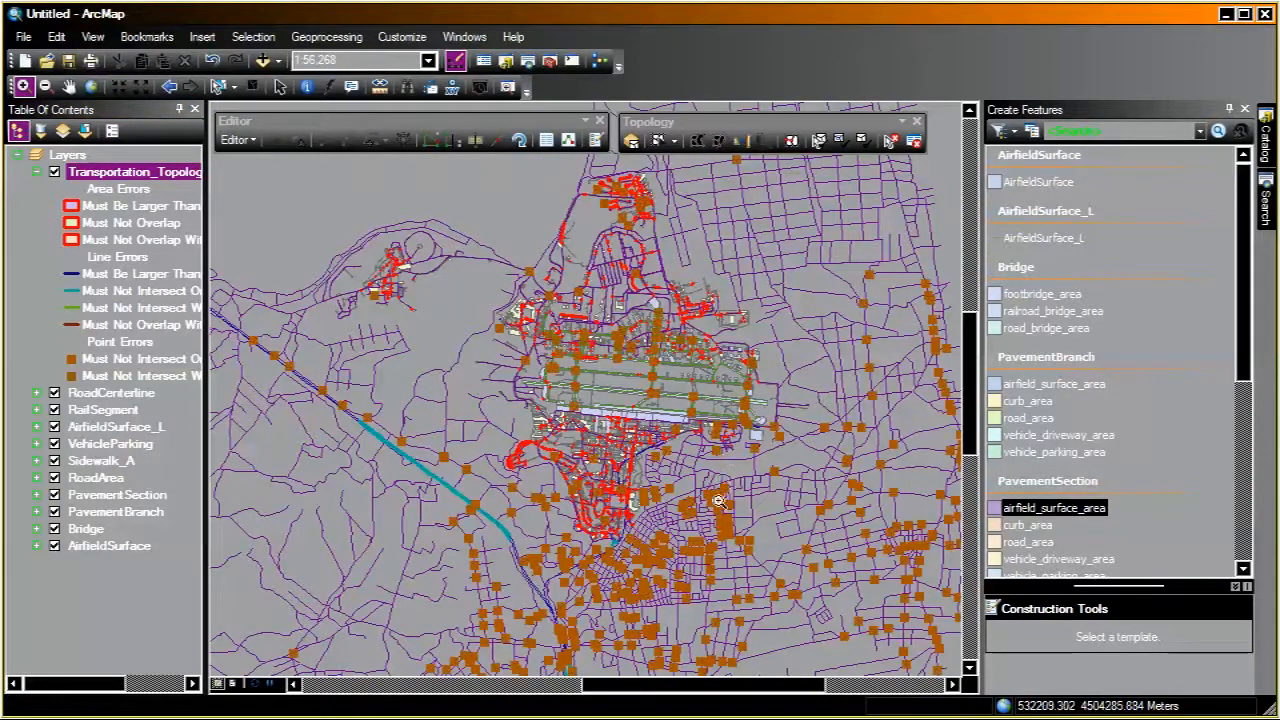
pyautogui.moveTo(641, 527); pyautogui.dragTo(730, 590)
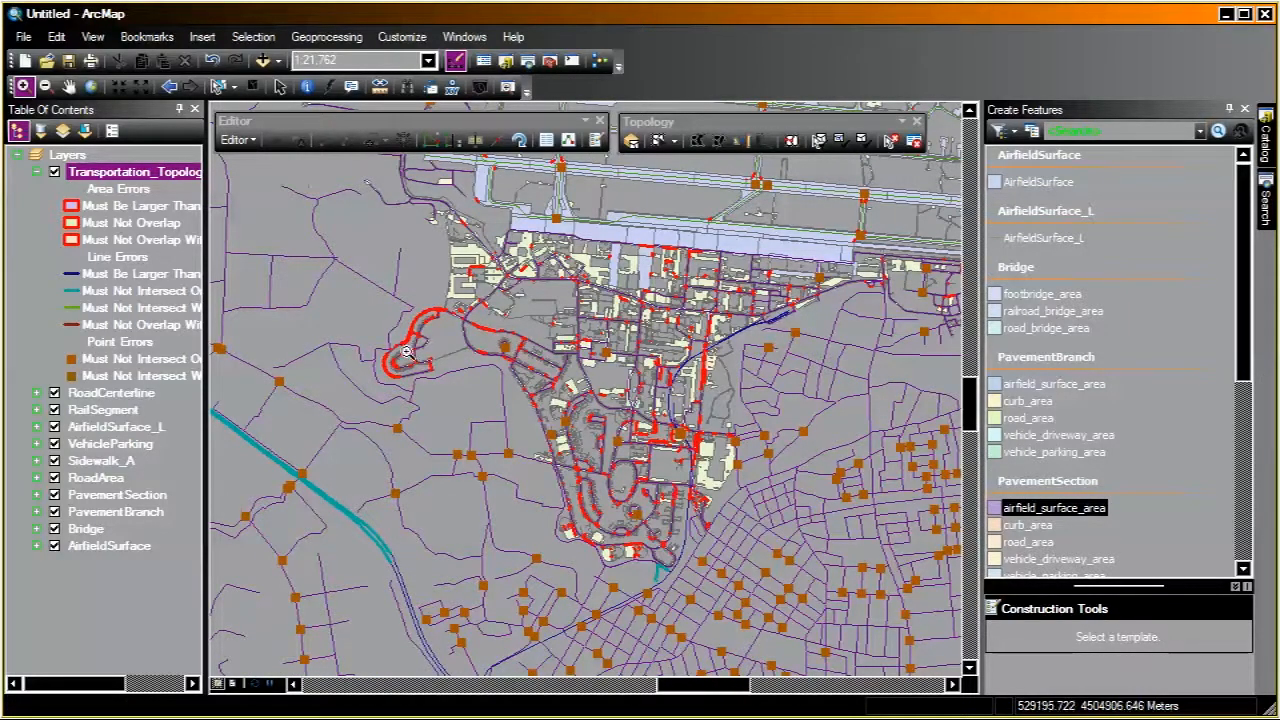
pyautogui.moveTo(521, 222); pyautogui.dragTo(858, 455)
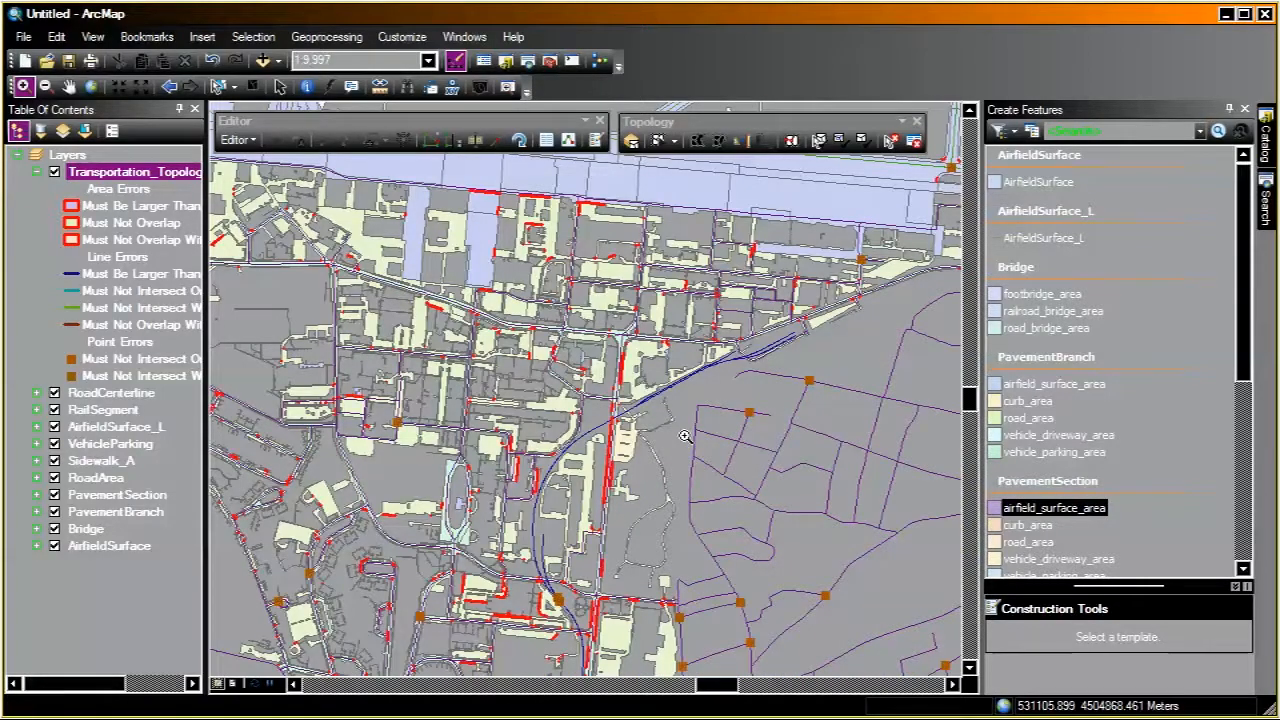
pyautogui.moveTo(508, 433); pyautogui.dragTo(729, 297)
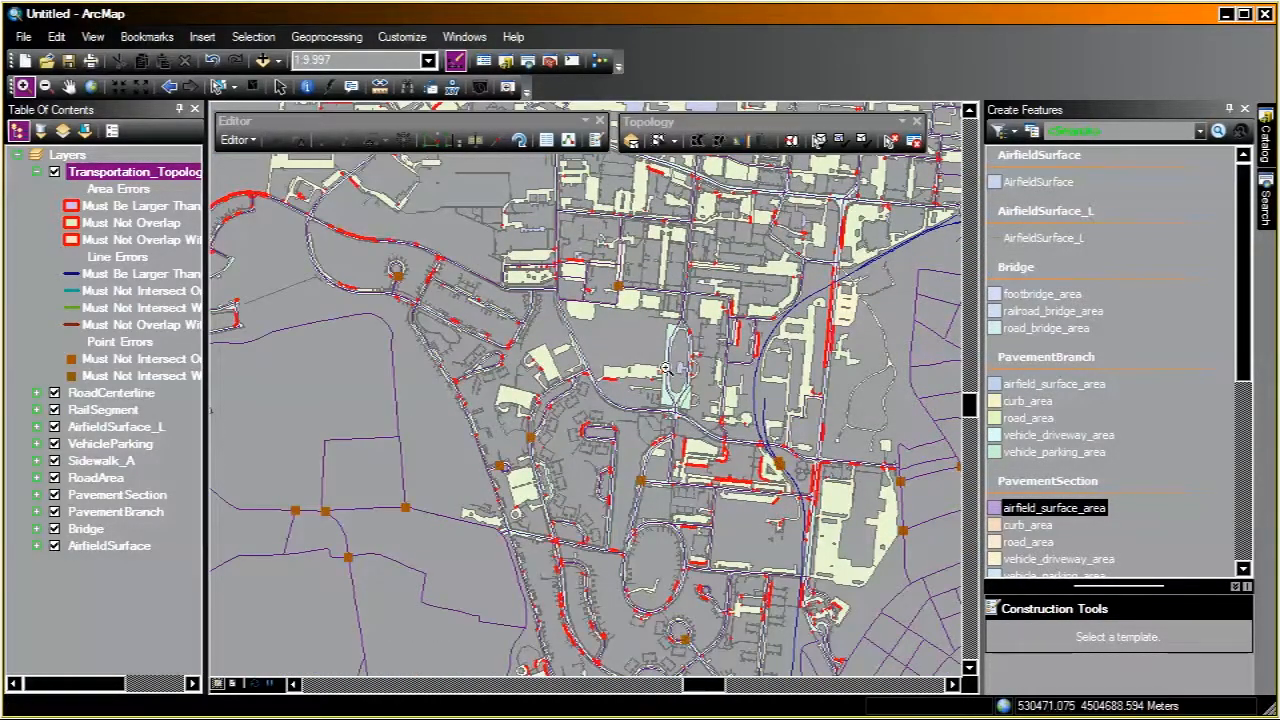
pyautogui.moveTo(619, 268); pyautogui.dragTo(597, 381)
pyautogui.moveTo(821, 285); pyautogui.dragTo(679, 397)
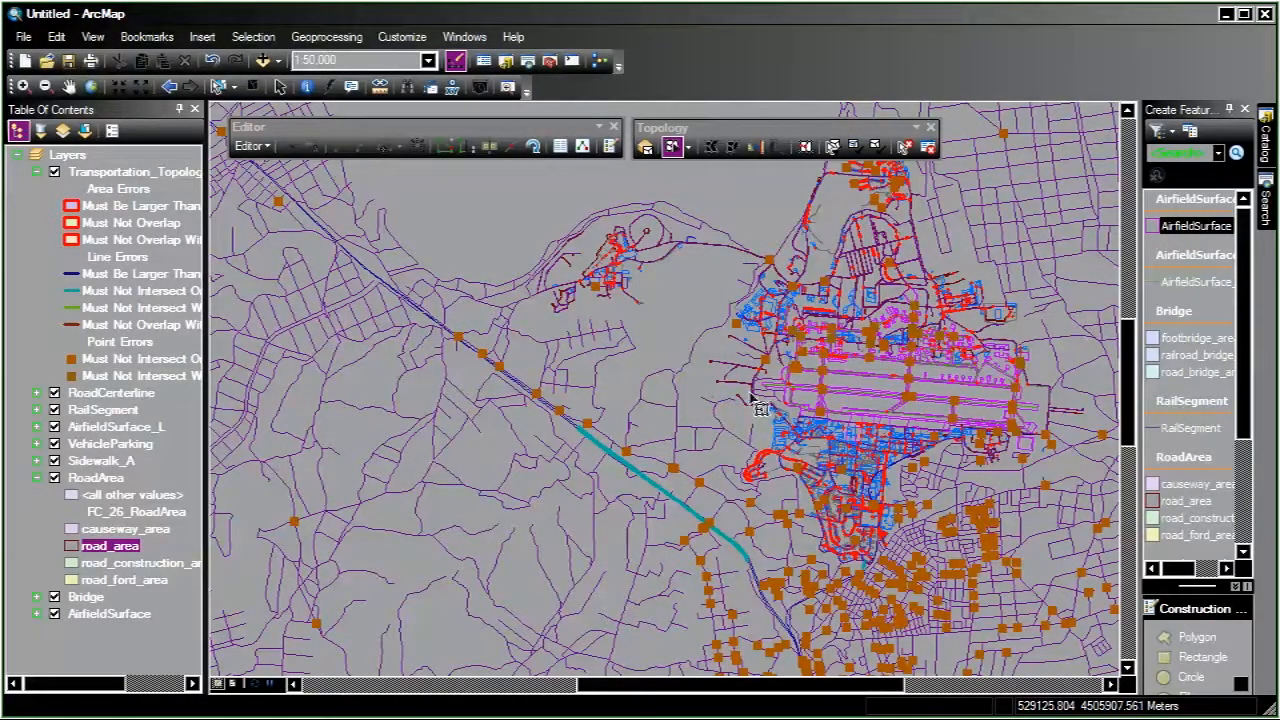
# Step: Open the Error Inspector for the topology alongside the map of the airfield area
pyautogui.click(929, 149)
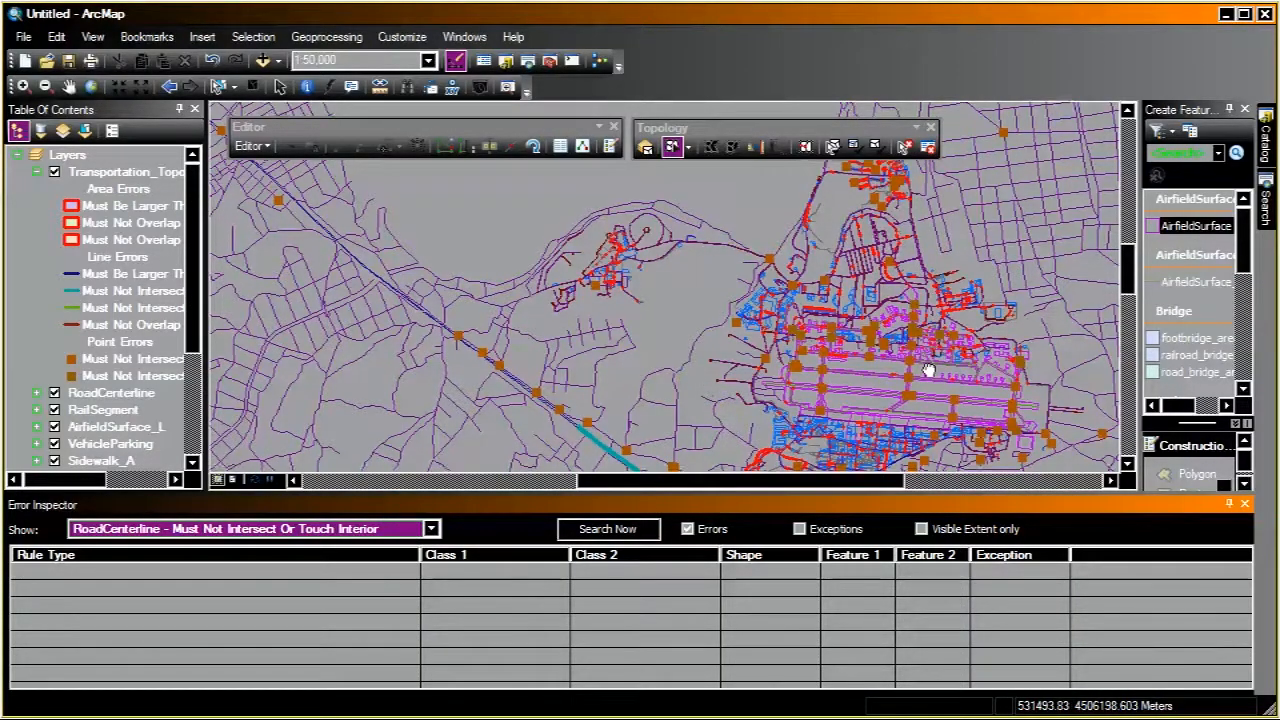
pyautogui.moveTo(929, 366); pyautogui.dragTo(629, 263)
pyautogui.scroll(3, 714, 357)
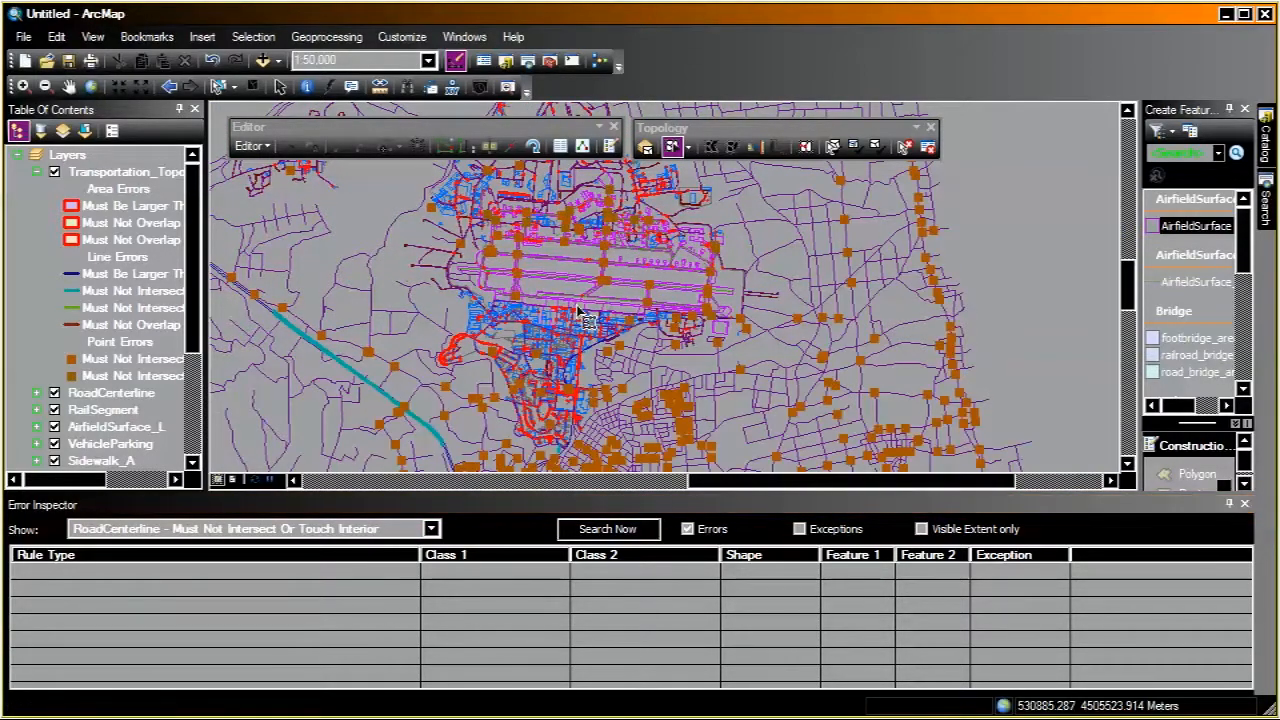
pyautogui.scroll(2, 876, 428)
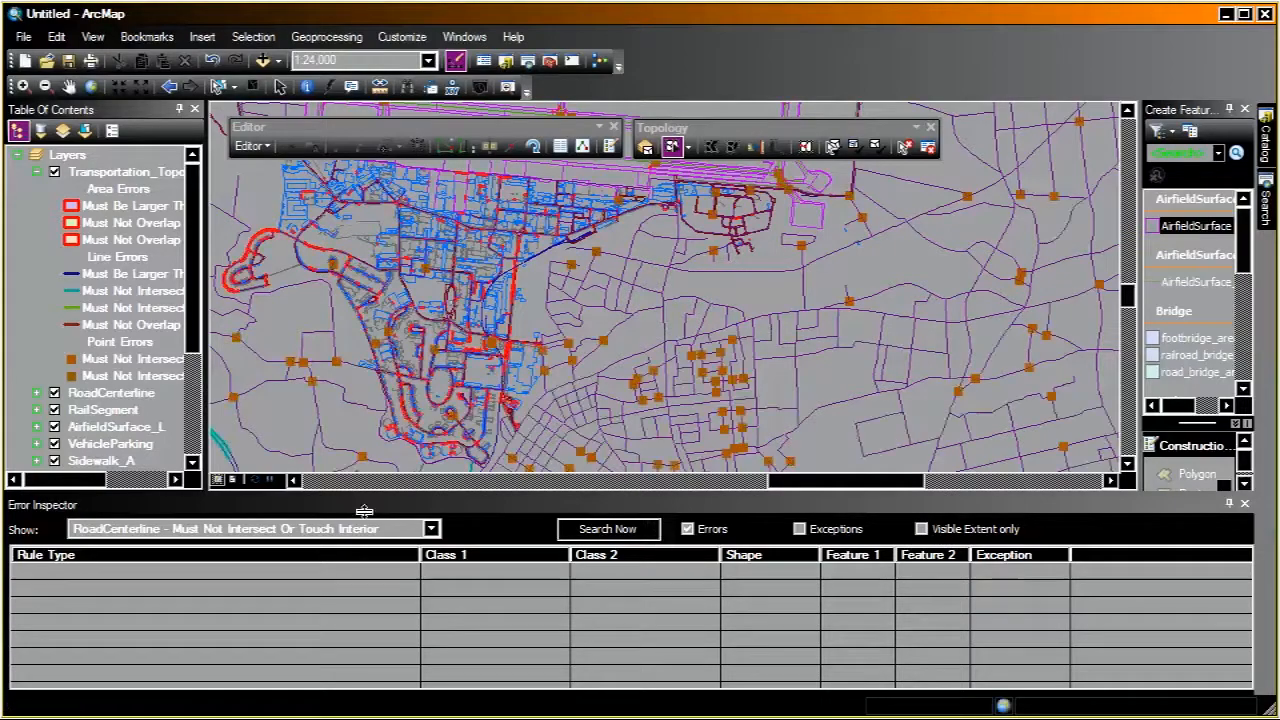
# Step: Review the topology rules by which the Error Inspector can filter errors, from AirfieldSurface through PavementSection
pyautogui.click(430, 529)
pyautogui.moveTo(432, 645); pyautogui.dragTo(440, 572)
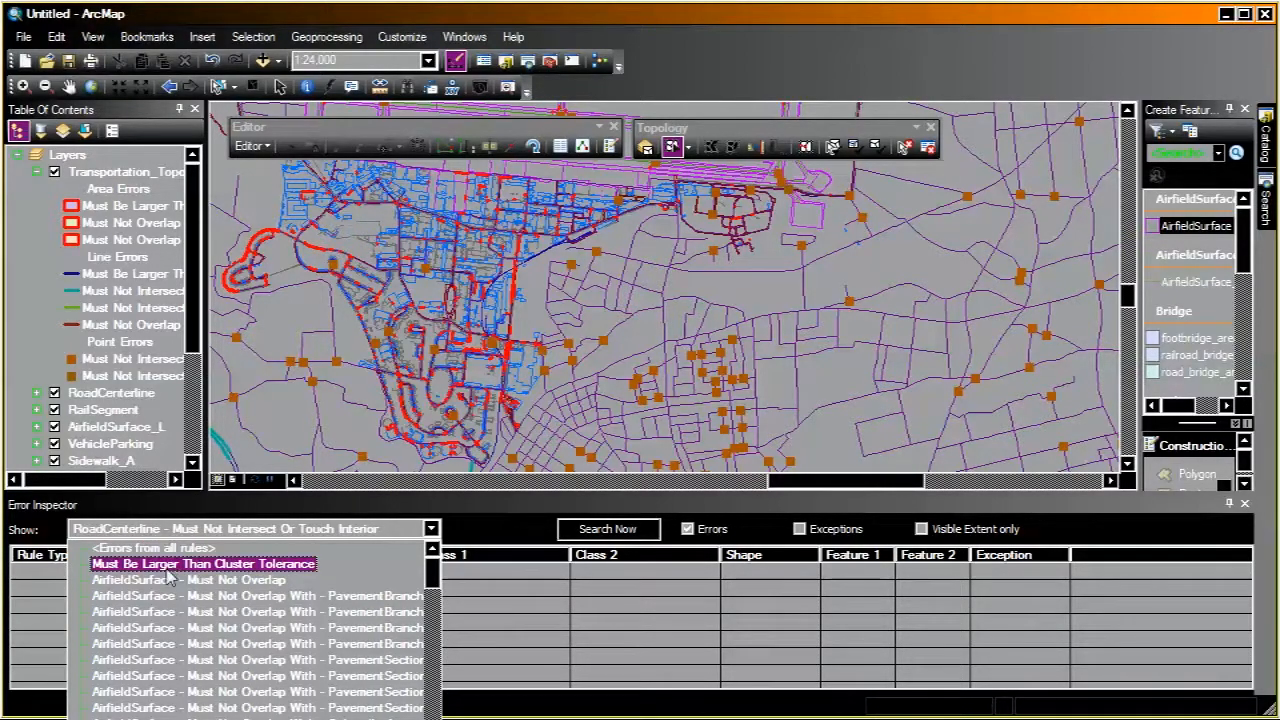
pyautogui.scroll(-2, 232, 615)
pyautogui.scroll(-5, 232, 622)
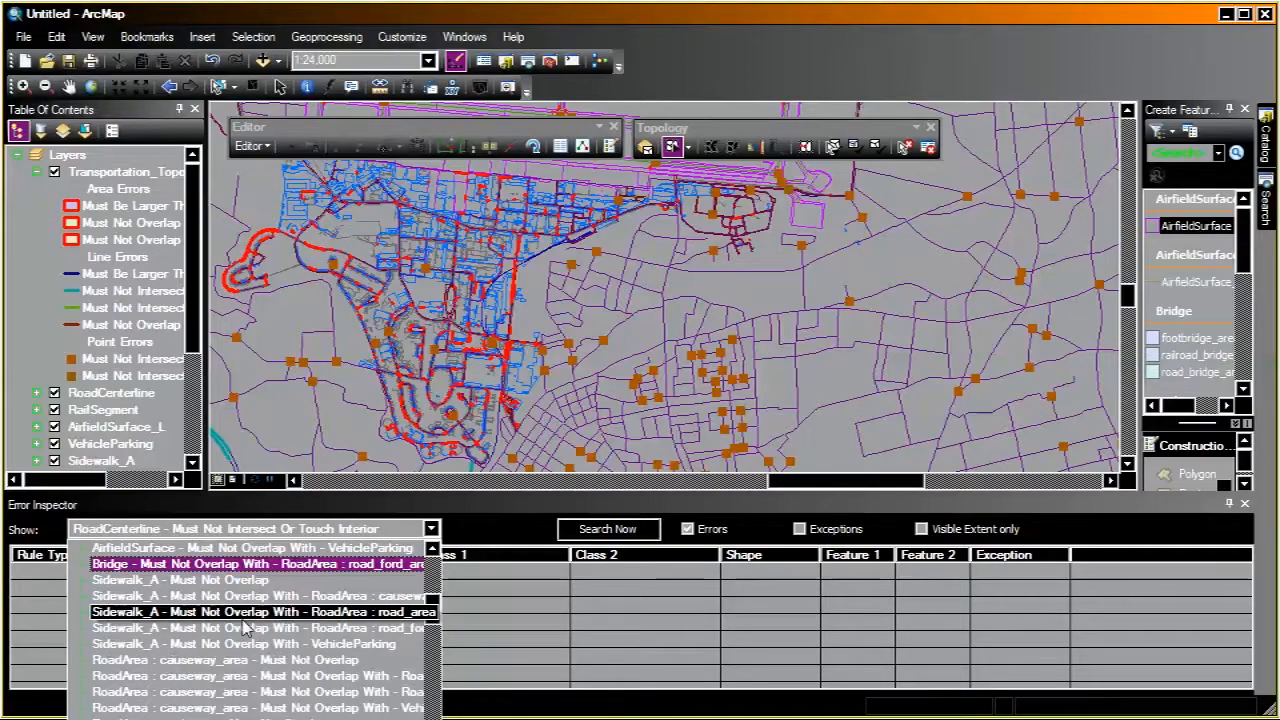
pyautogui.scroll(-3, 208, 643)
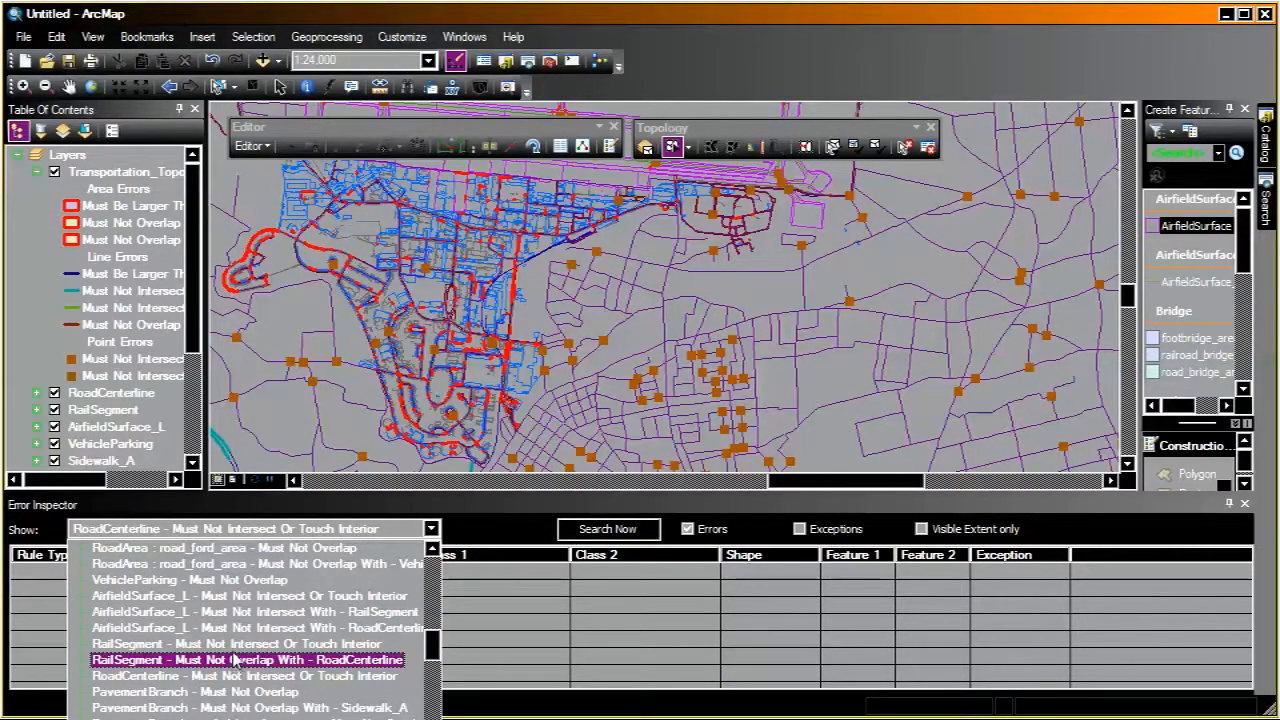
pyautogui.scroll(4, 235, 655)
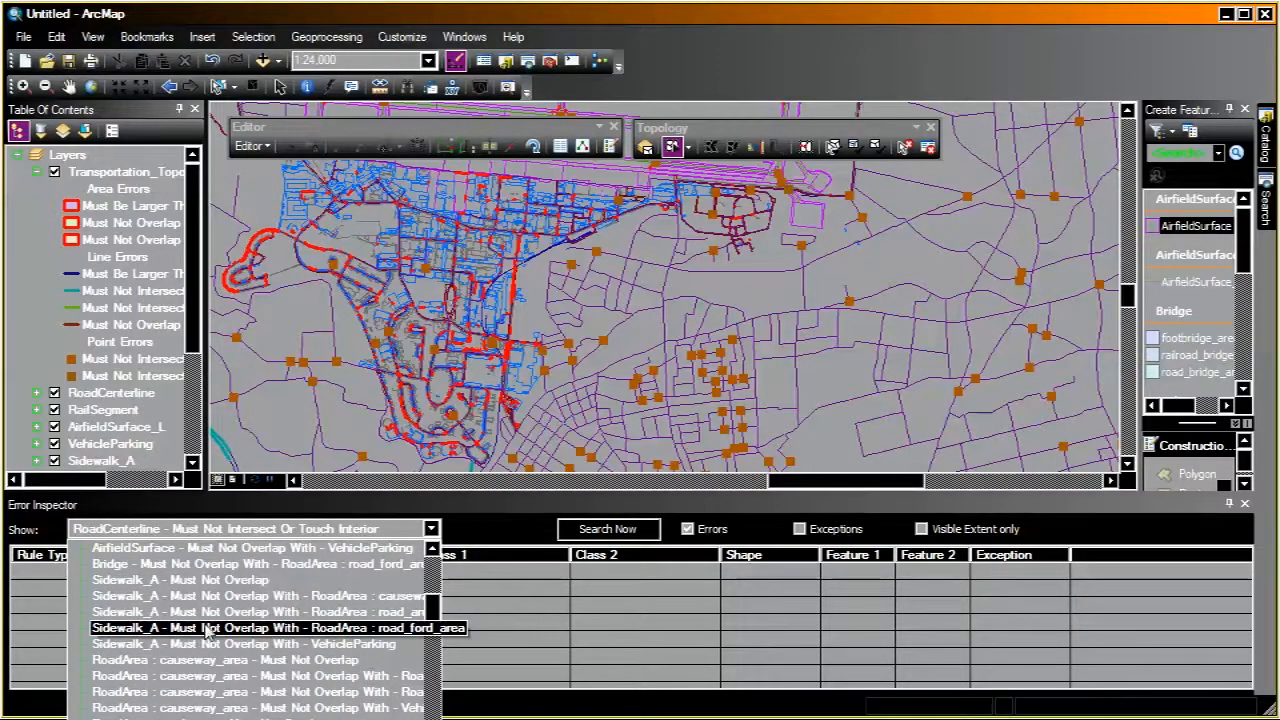
pyautogui.scroll(2, 215, 640)
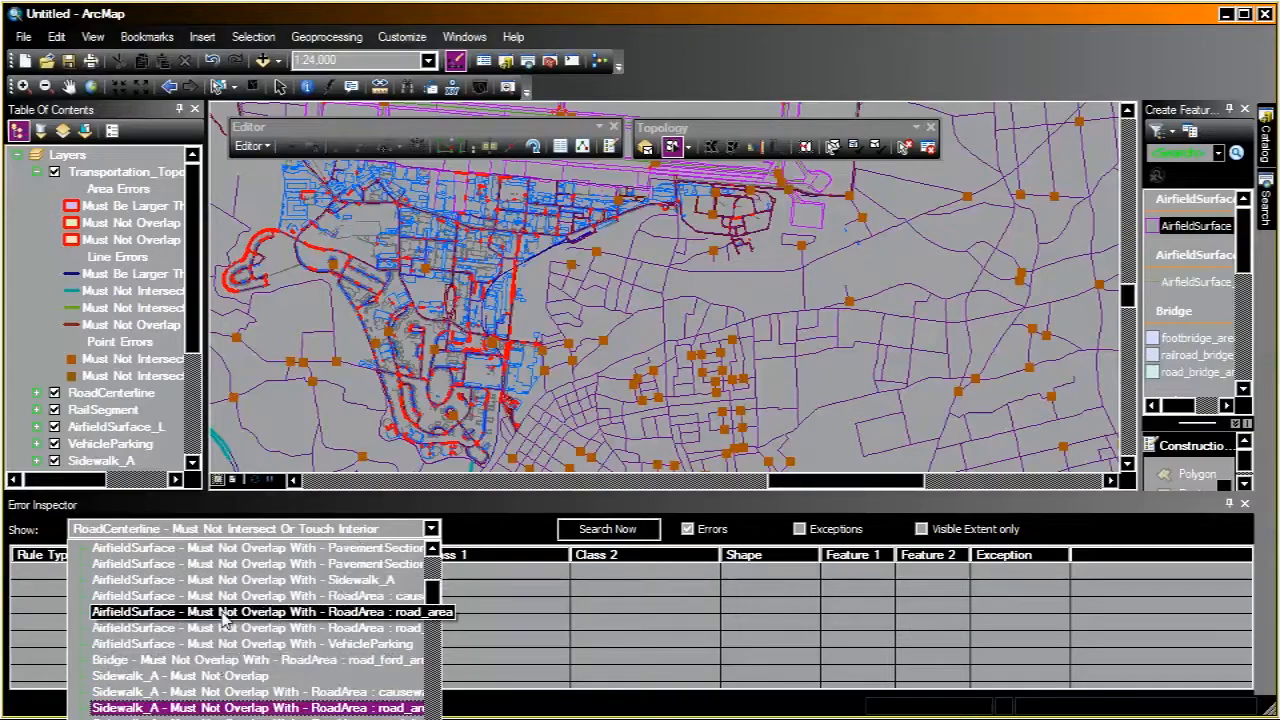
pyautogui.scroll(3, 225, 645)
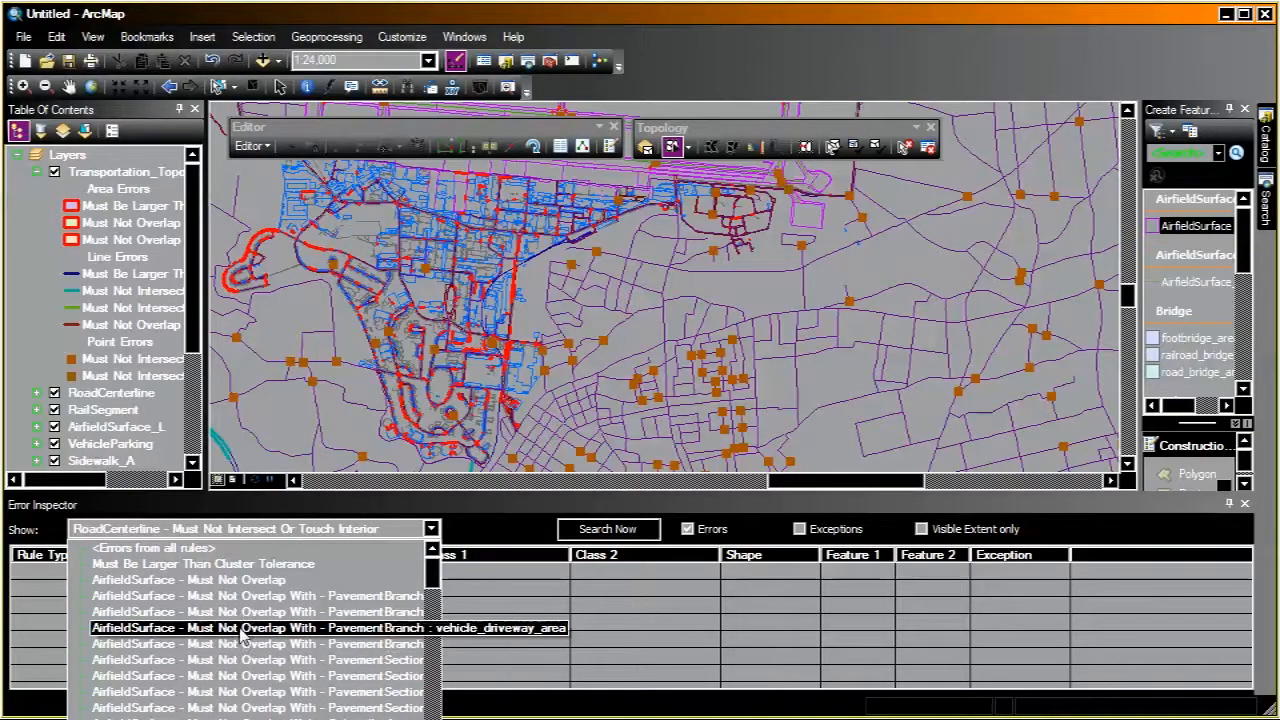
pyautogui.scroll(-1, 240, 630)
pyautogui.scroll(-2, 242, 626)
pyautogui.scroll(-10, 228, 625)
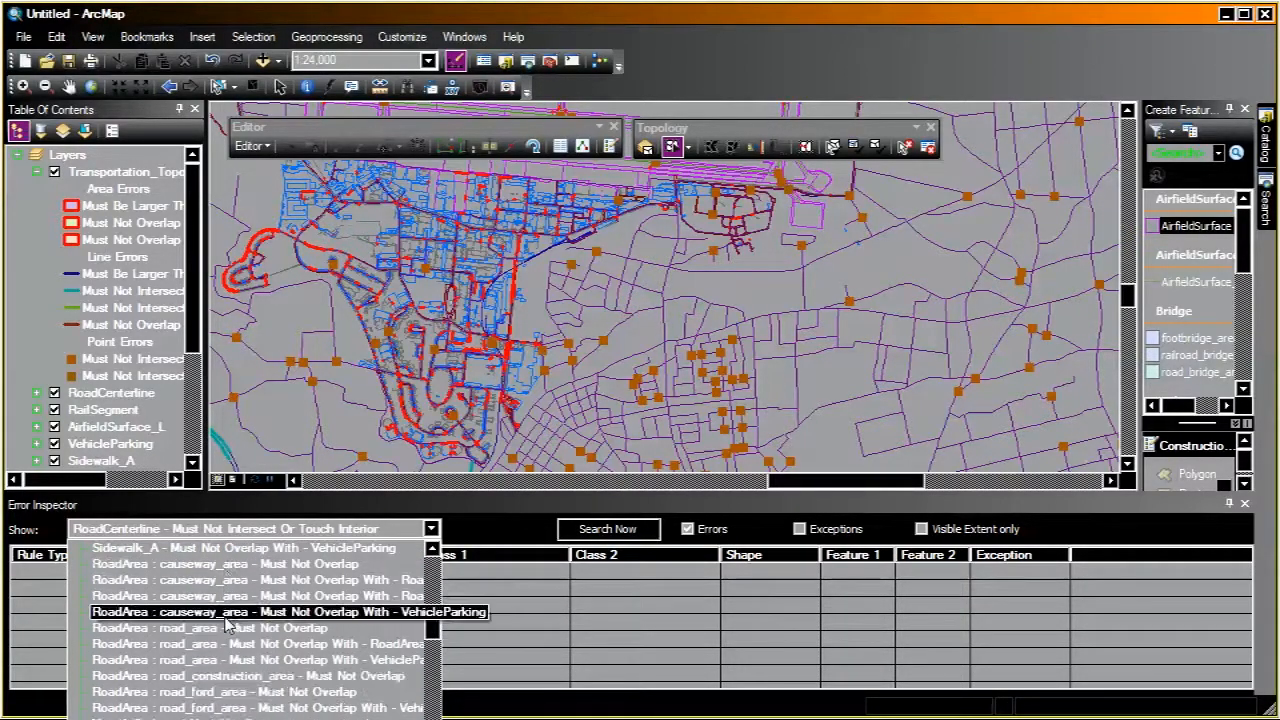
pyautogui.scroll(-6, 228, 622)
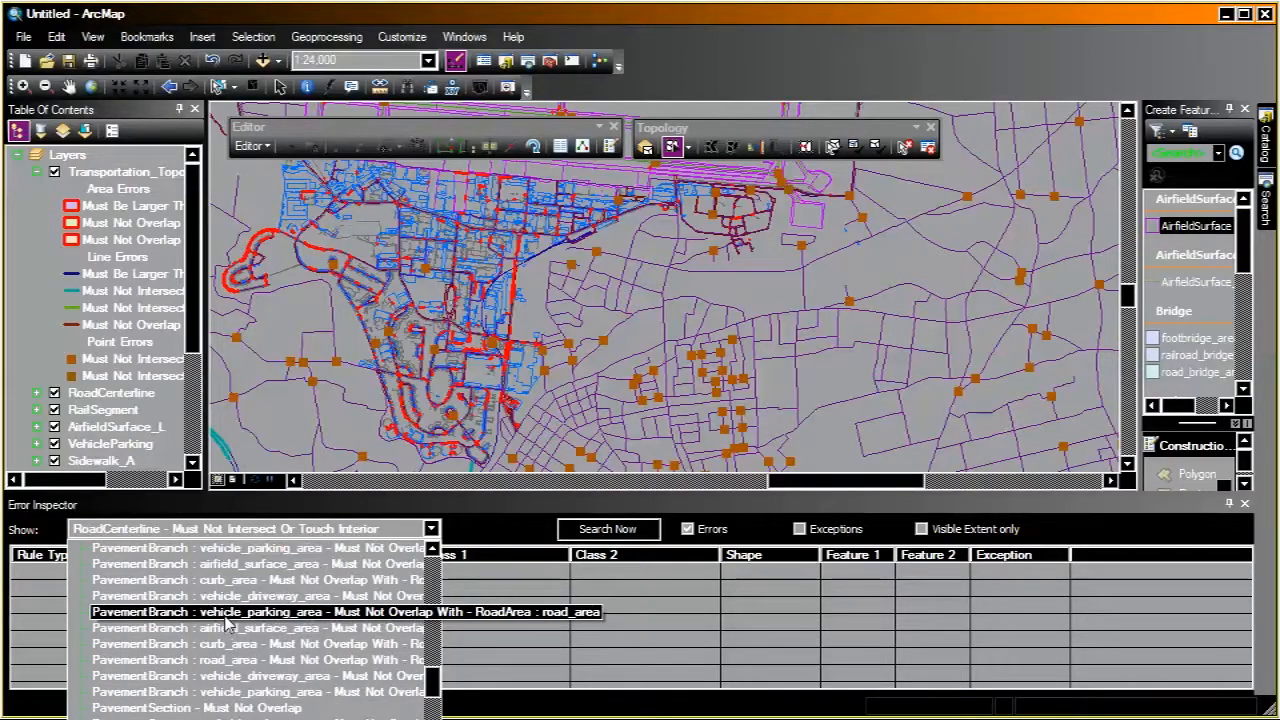
pyautogui.scroll(10, 220, 624)
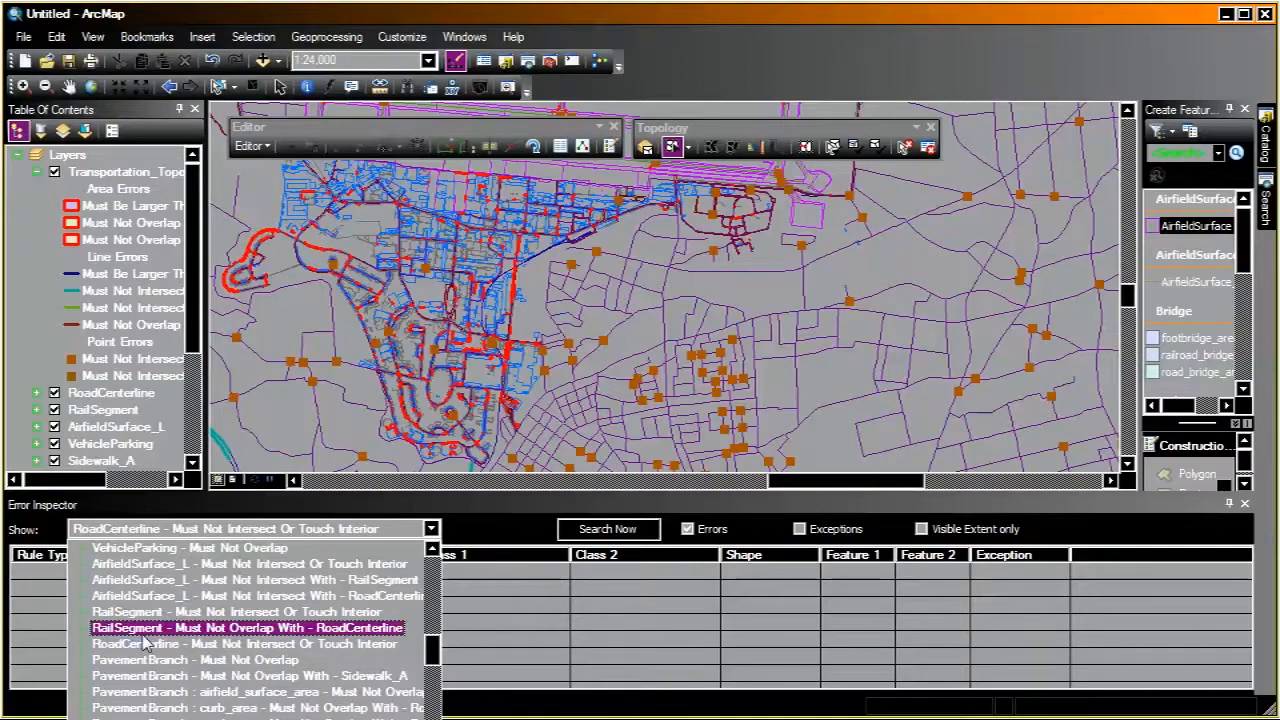
# Step: Search for all RoadCenterline - Must Not Intersect Or Touch Interior errors and read the rule description of the first one
pyautogui.click(157, 644)
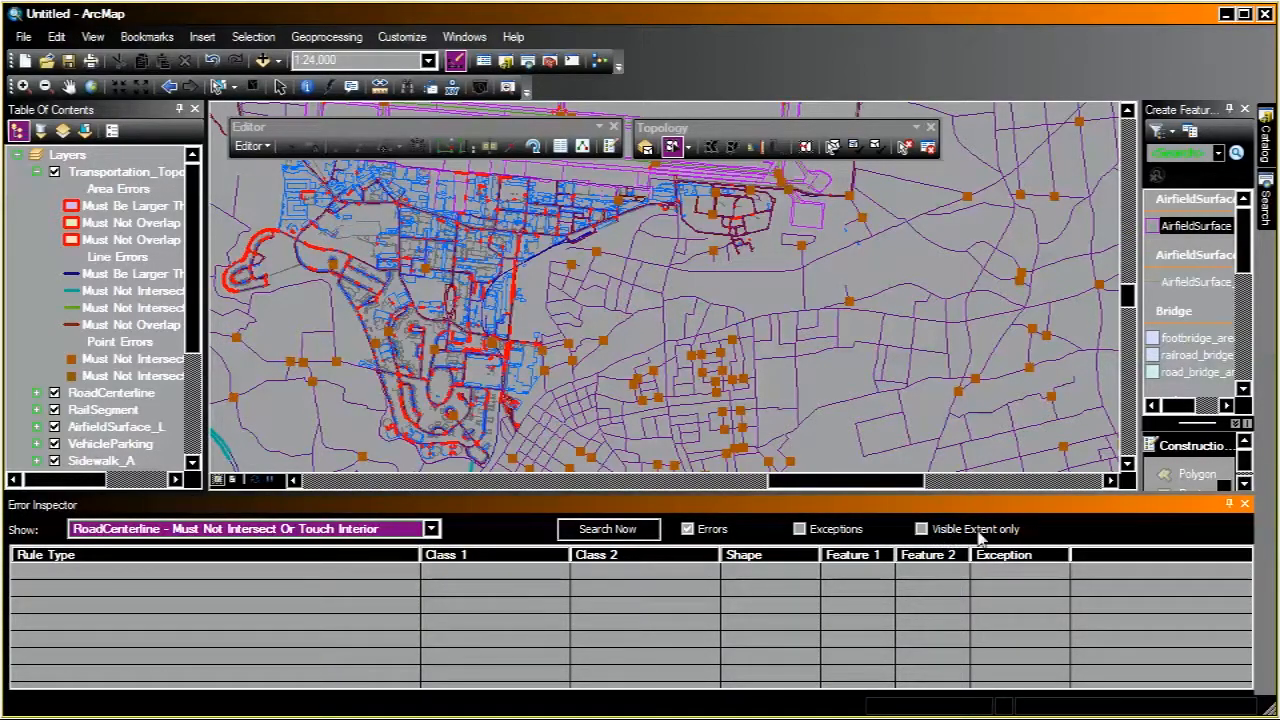
pyautogui.click(612, 533)
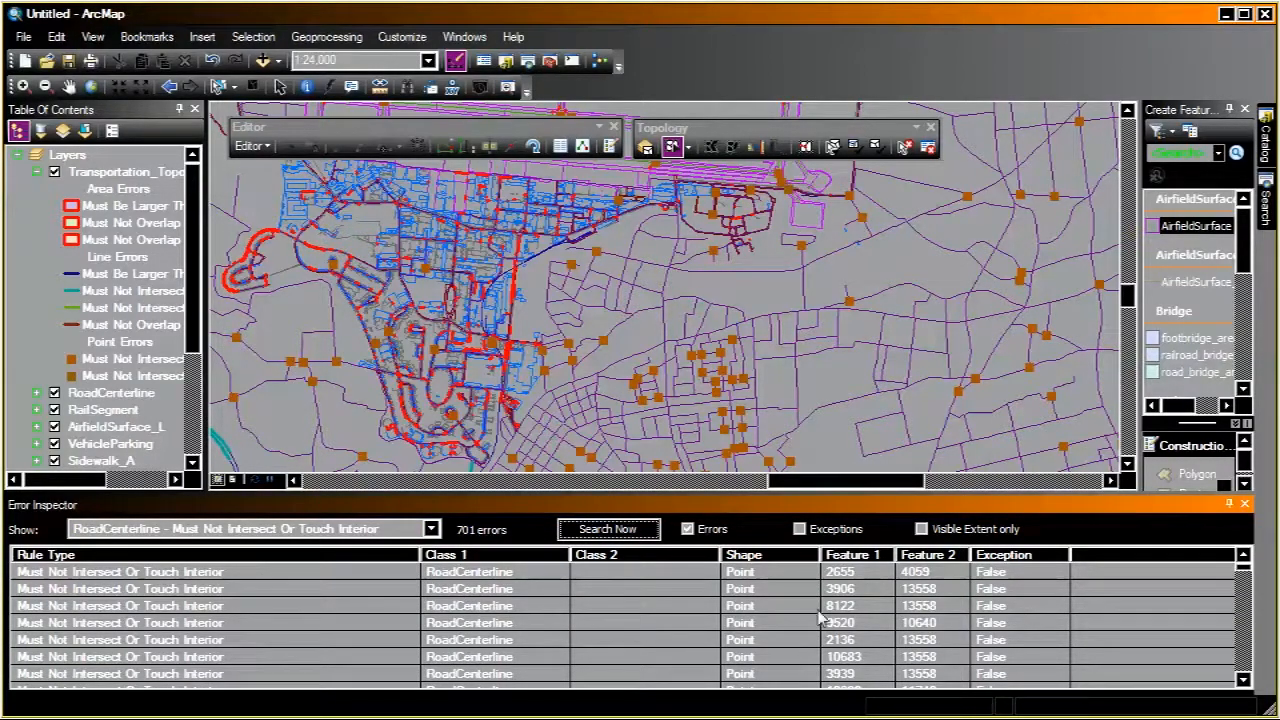
pyautogui.click(283, 577)
pyautogui.rightClick(283, 577)
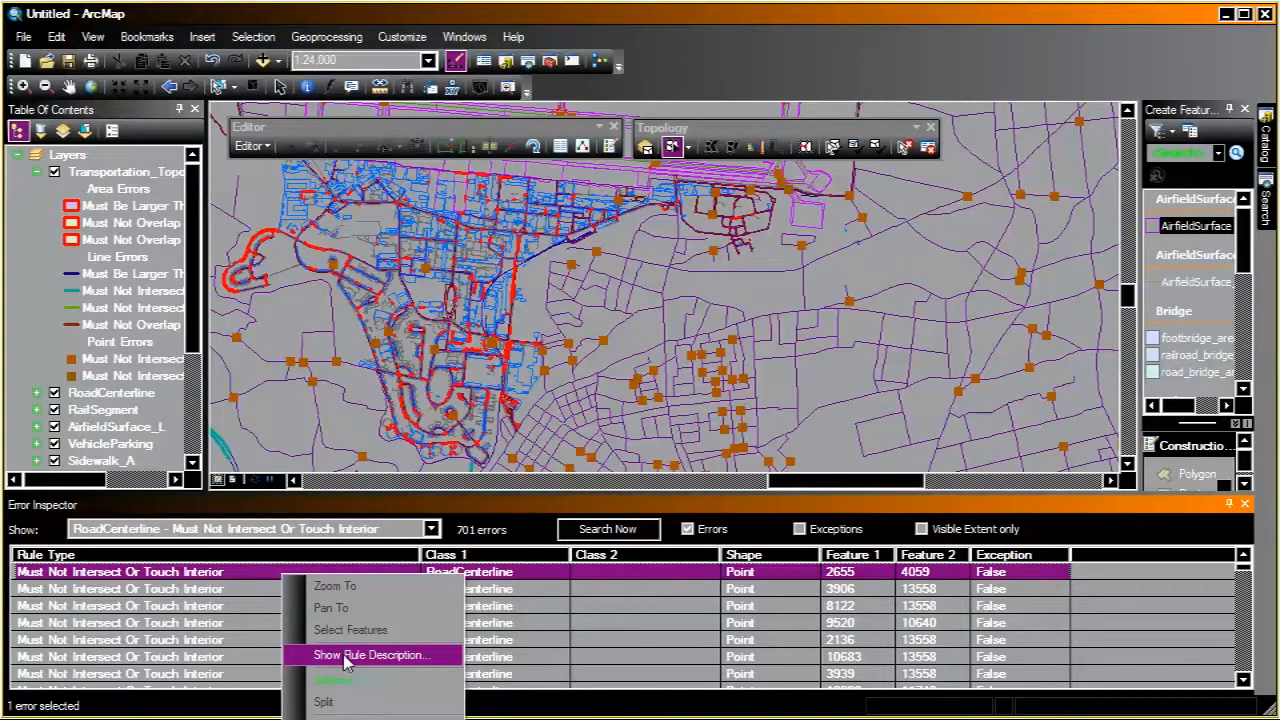
pyautogui.click(346, 658)
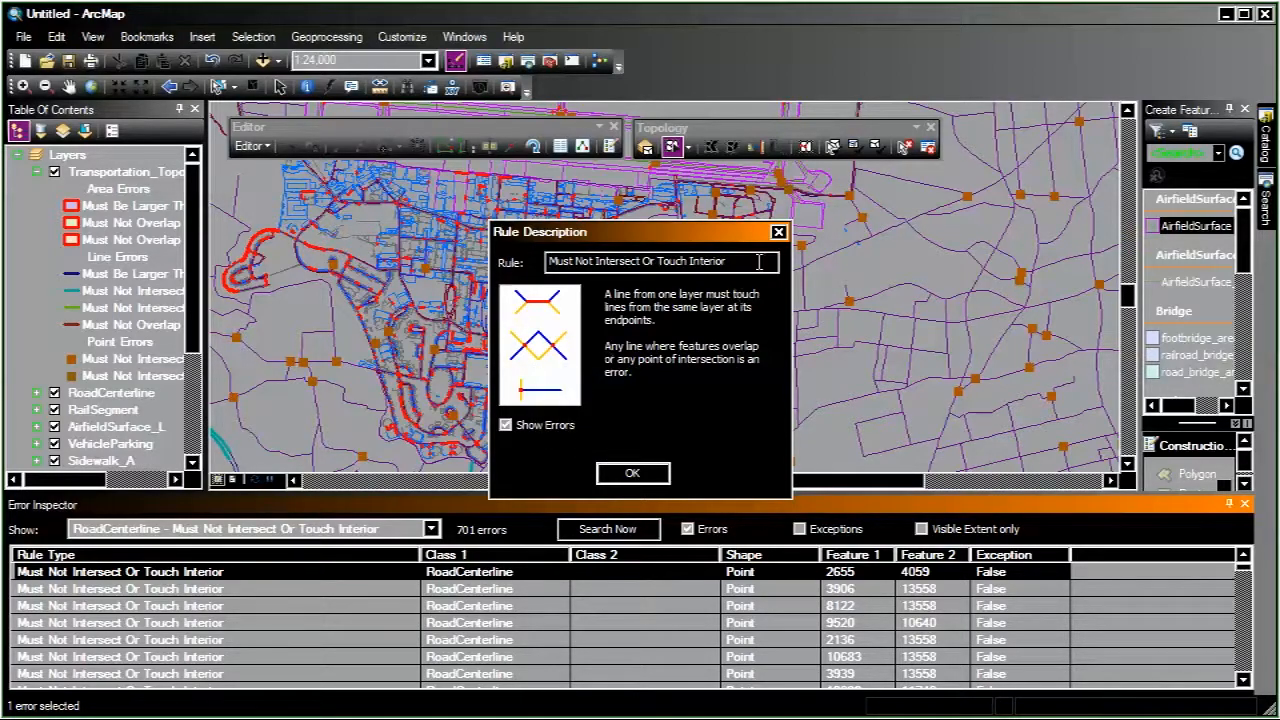
pyautogui.click(778, 233)
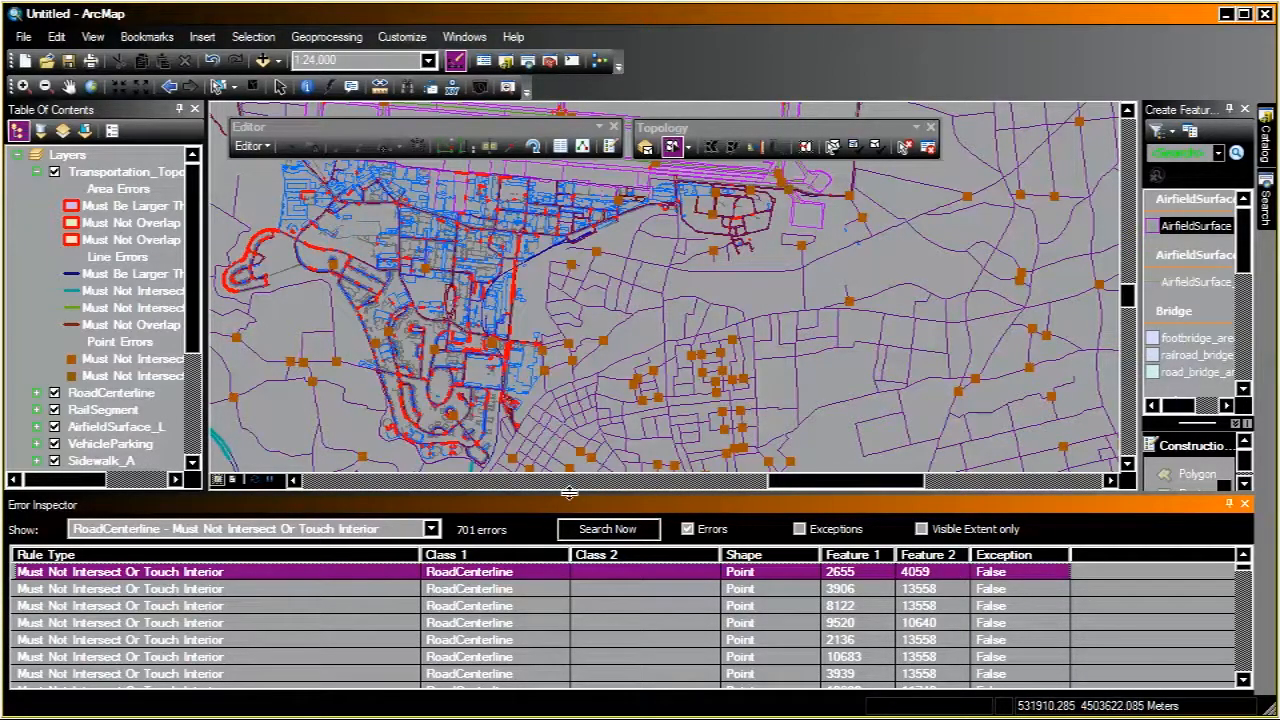
pyautogui.click(431, 529)
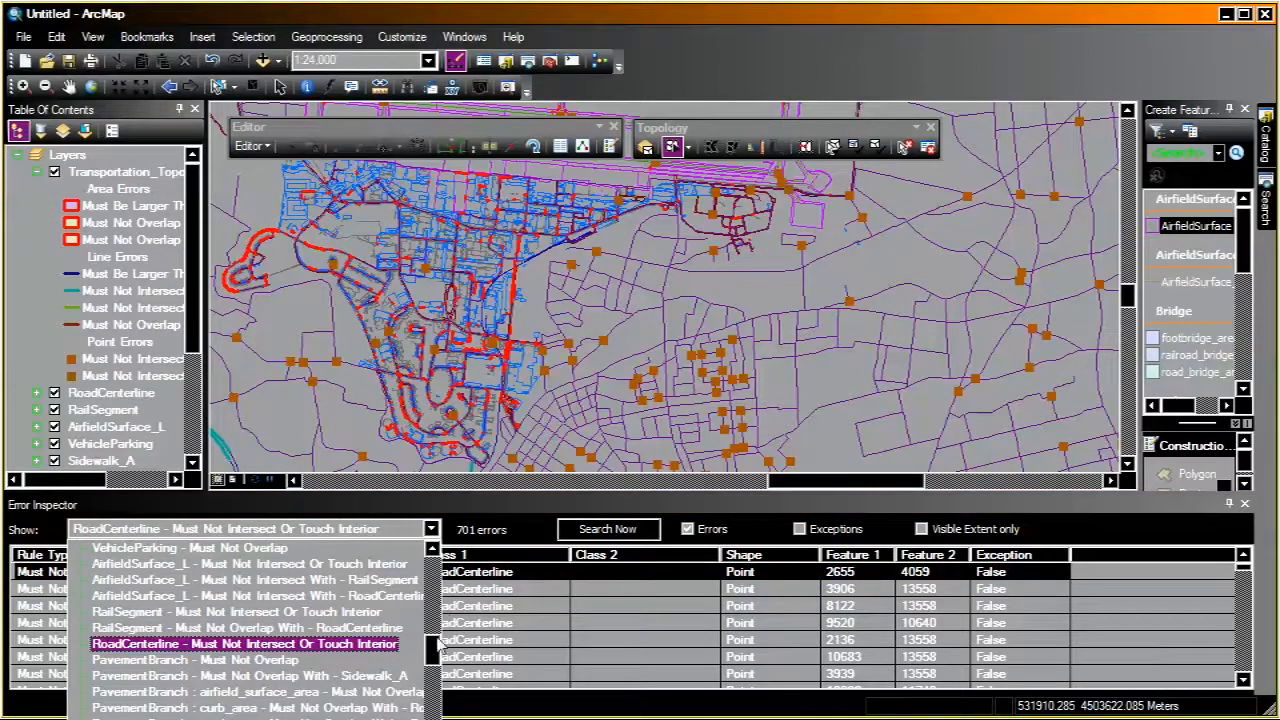
pyautogui.moveTo(437, 650); pyautogui.dragTo(441, 570)
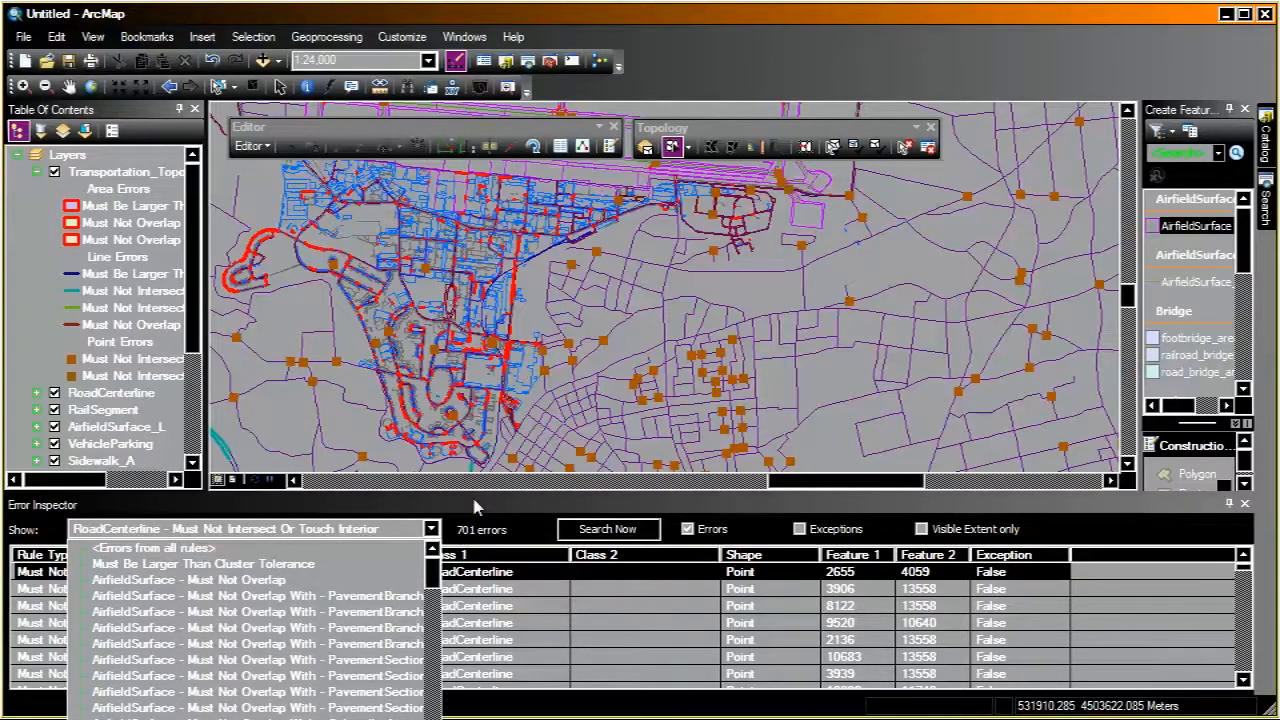
pyautogui.click(657, 440)
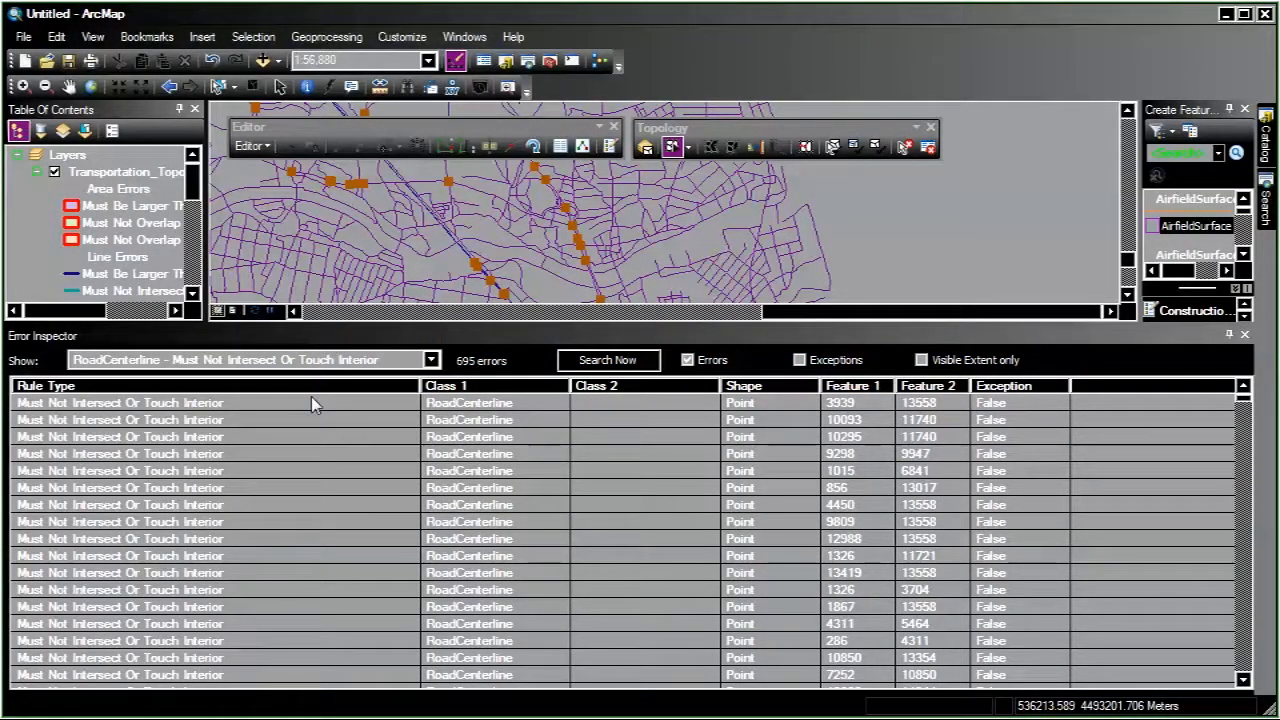
# Step: Apply the Split fix to the first 12 RoadCenterline Must Not Intersect Or Touch Interior errors in the Error Inspector
pyautogui.click(244, 402)
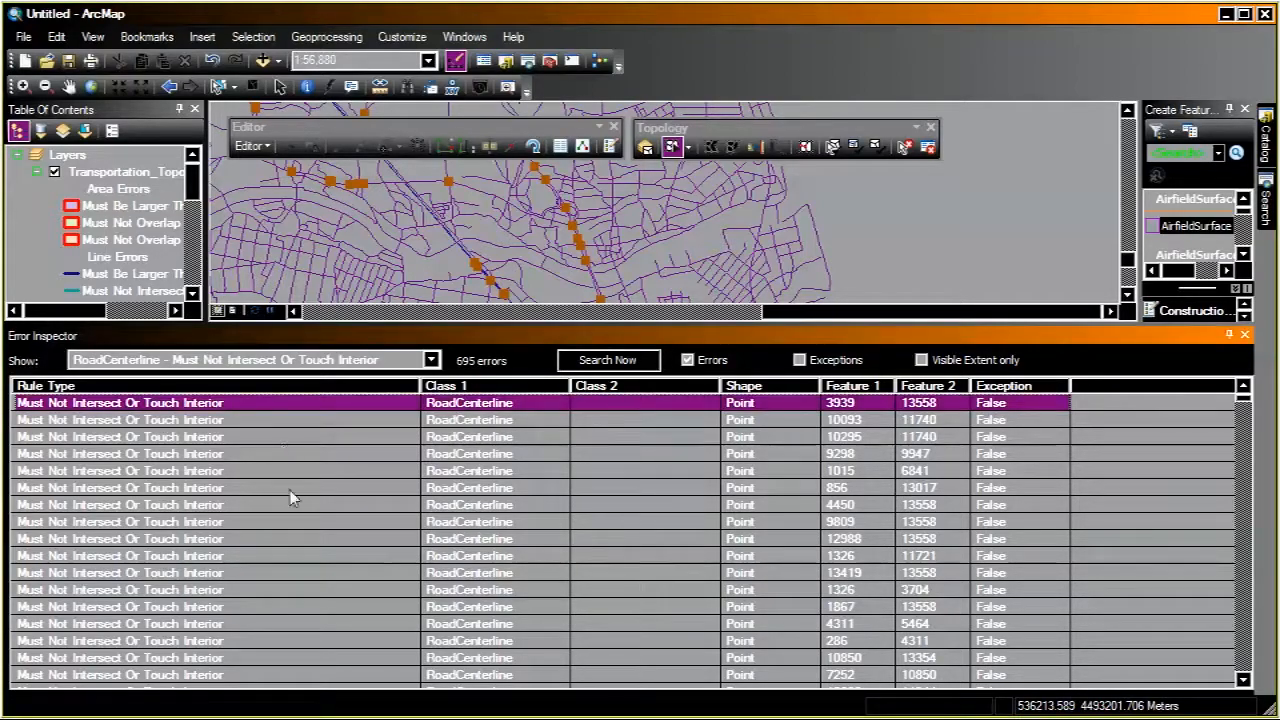
pyautogui.keyDown('shift'); pyautogui.click(250, 590); pyautogui.keyUp('shift')
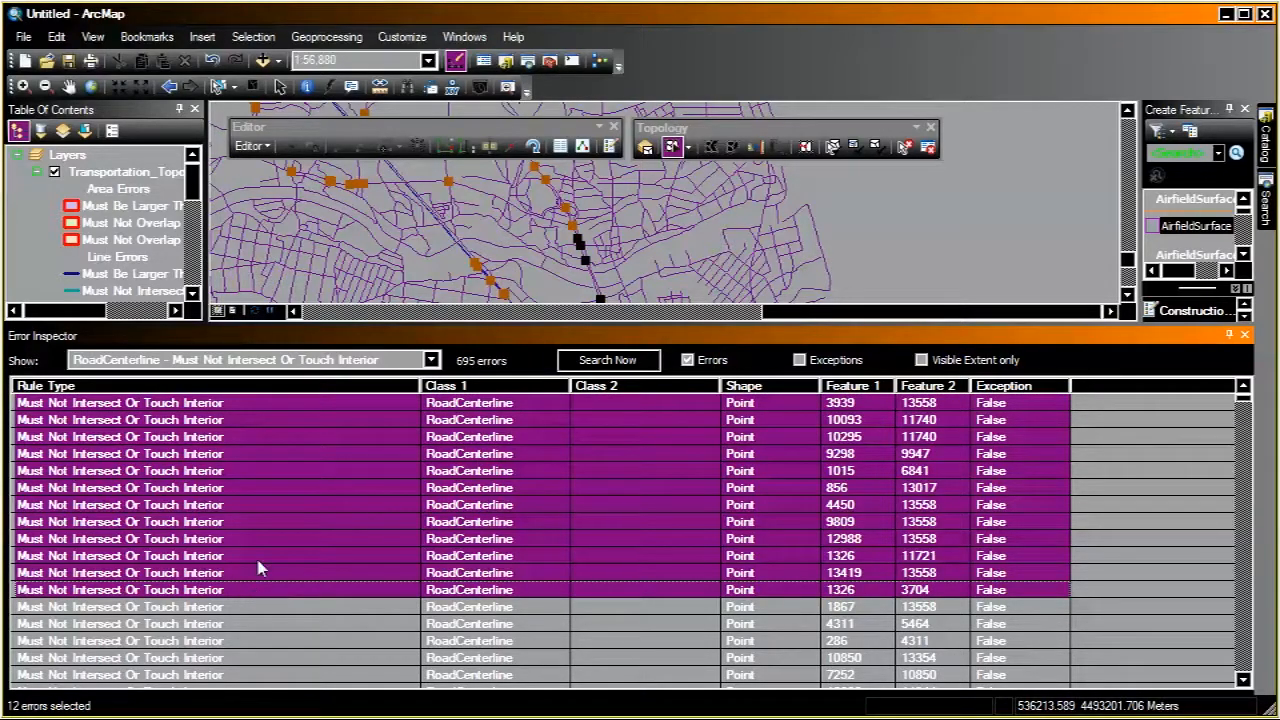
pyautogui.rightClick(303, 476)
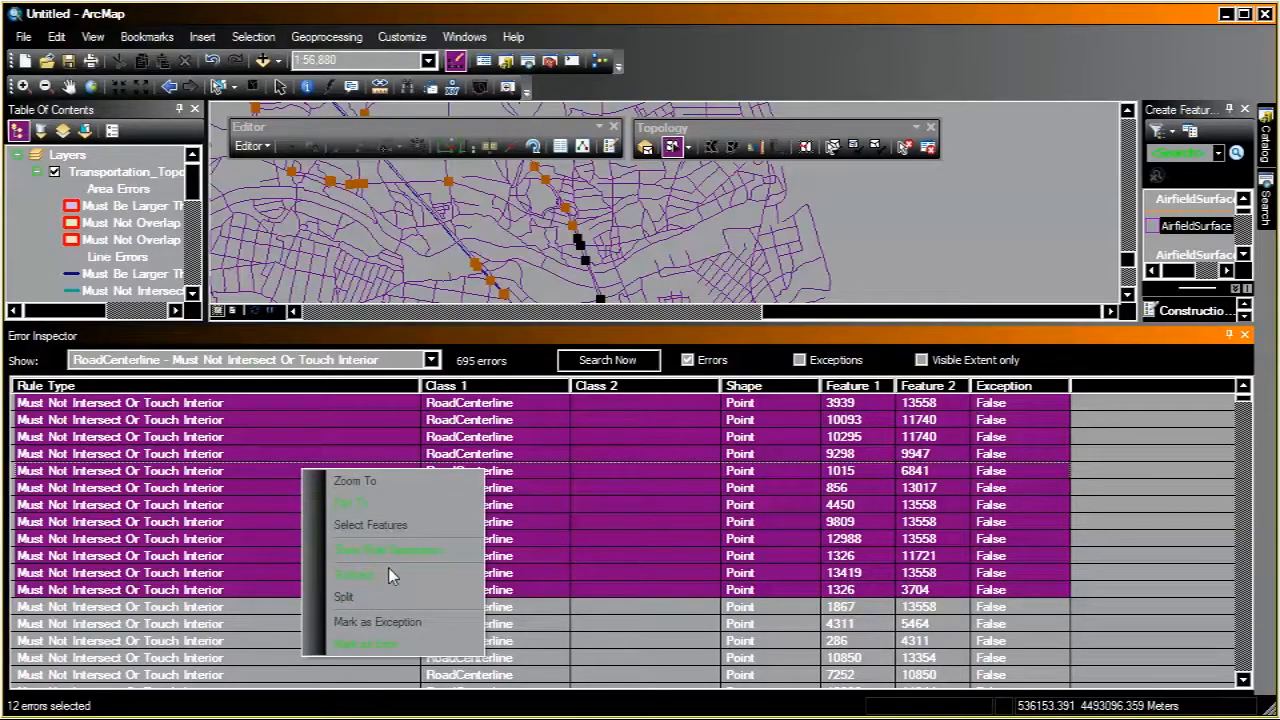
pyautogui.click(343, 597)
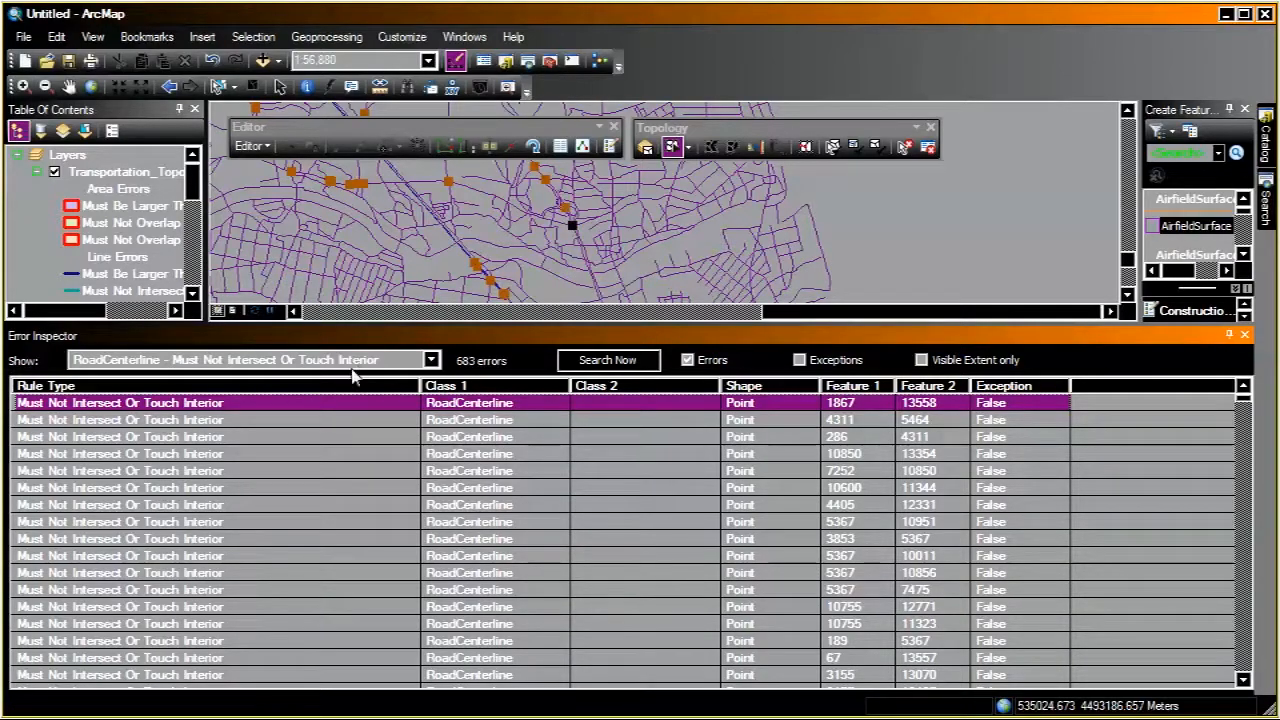
# Step: Select all remaining RoadCenterline errors through the last row and check which fixes are offered for them
pyautogui.moveTo(1243, 400); pyautogui.dragTo(1252, 676)
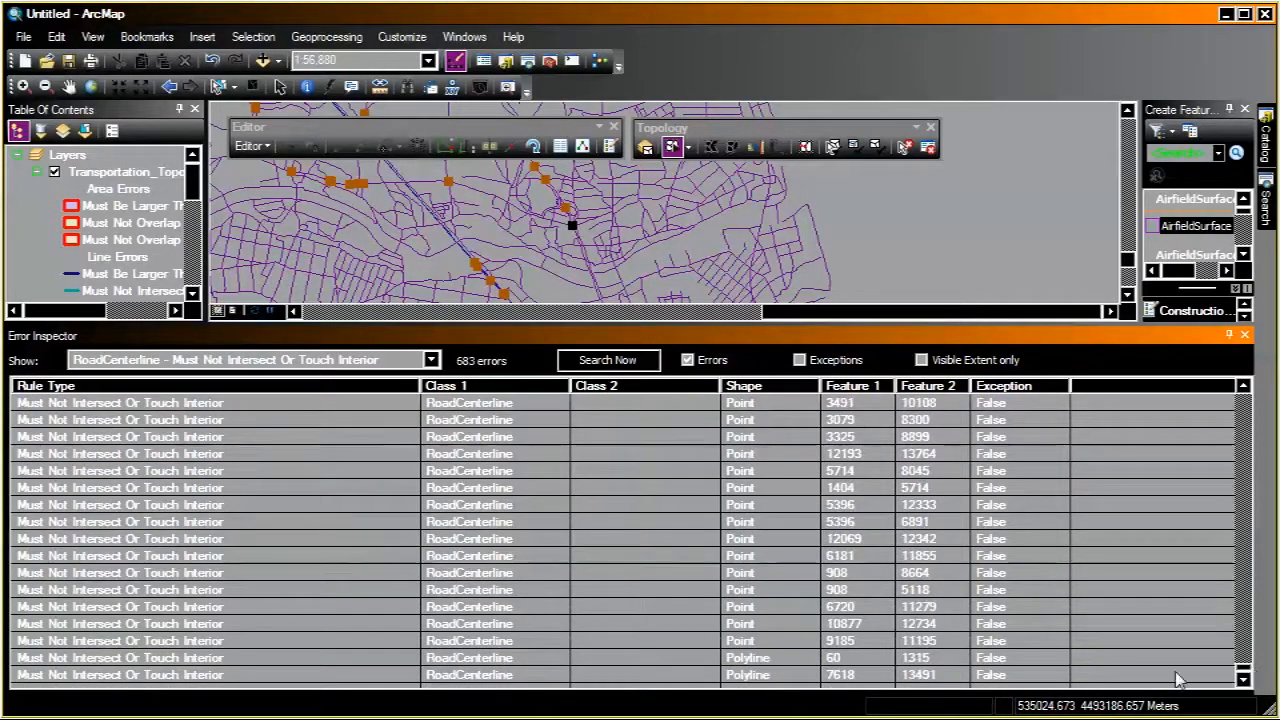
pyautogui.keyDown('shift'); pyautogui.click(192, 676); pyautogui.keyUp('shift')
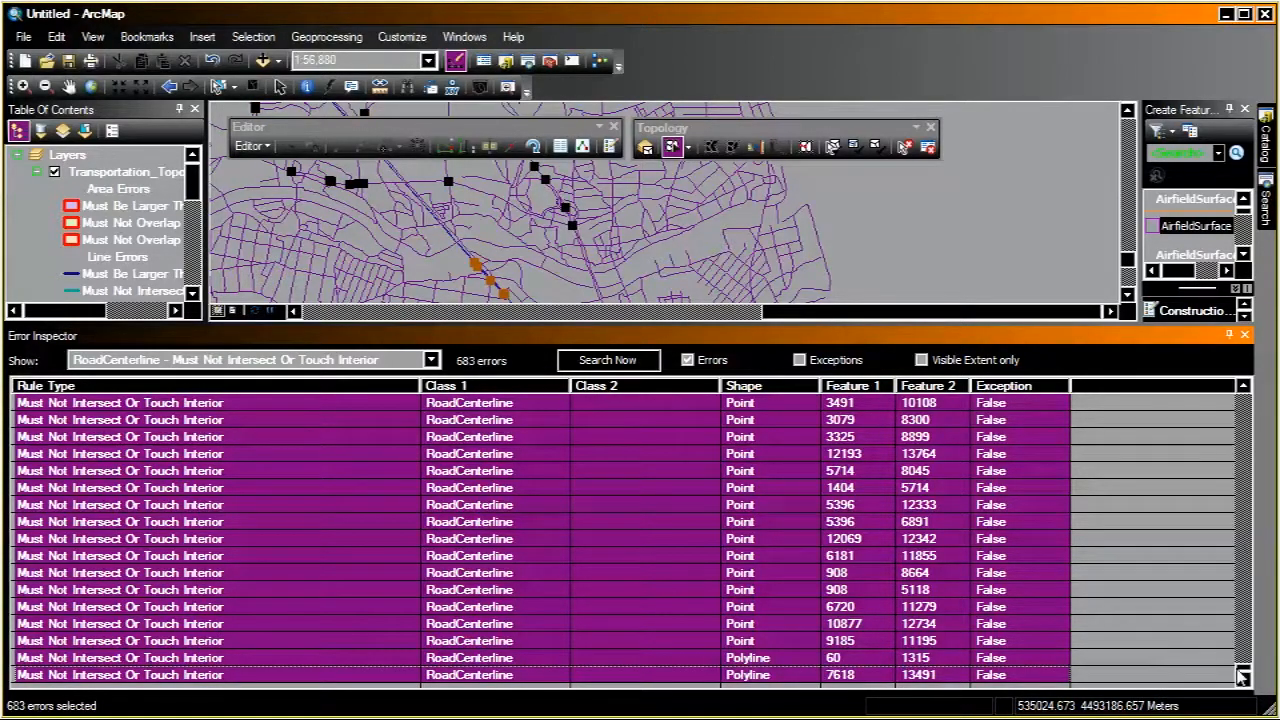
pyautogui.moveTo(1249, 676); pyautogui.dragTo(1255, 398)
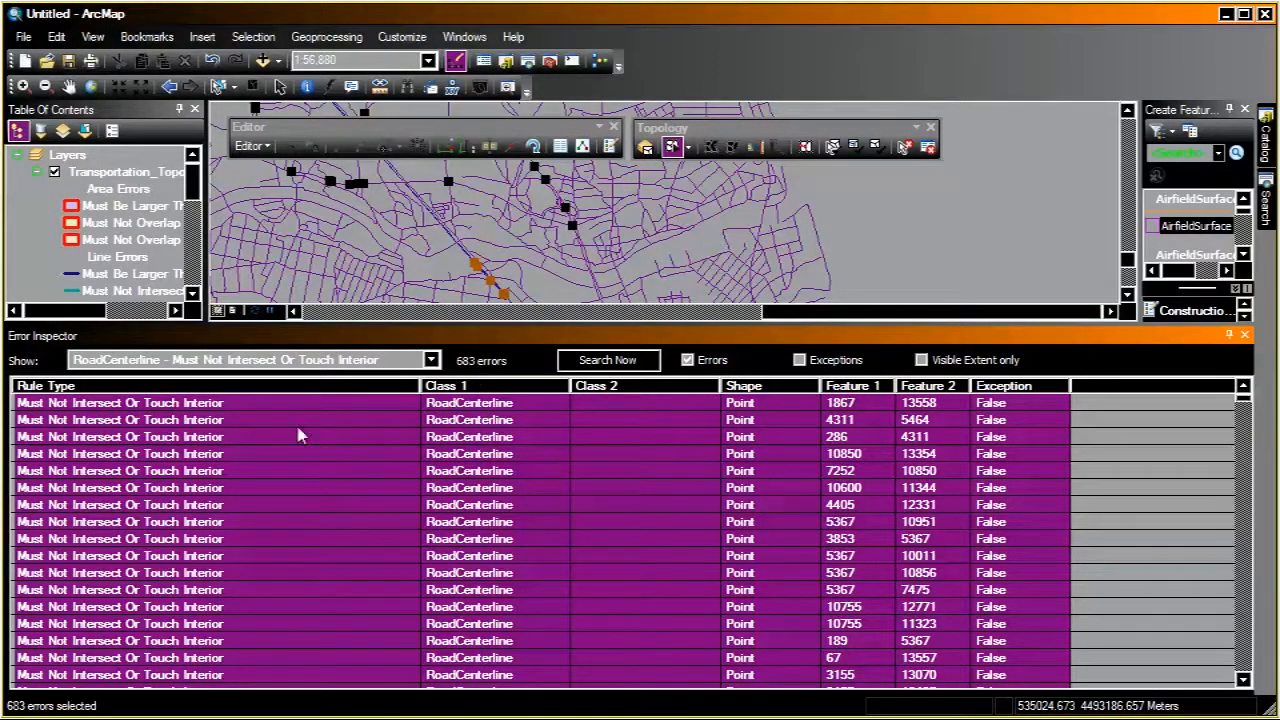
pyautogui.rightClick(175, 456)
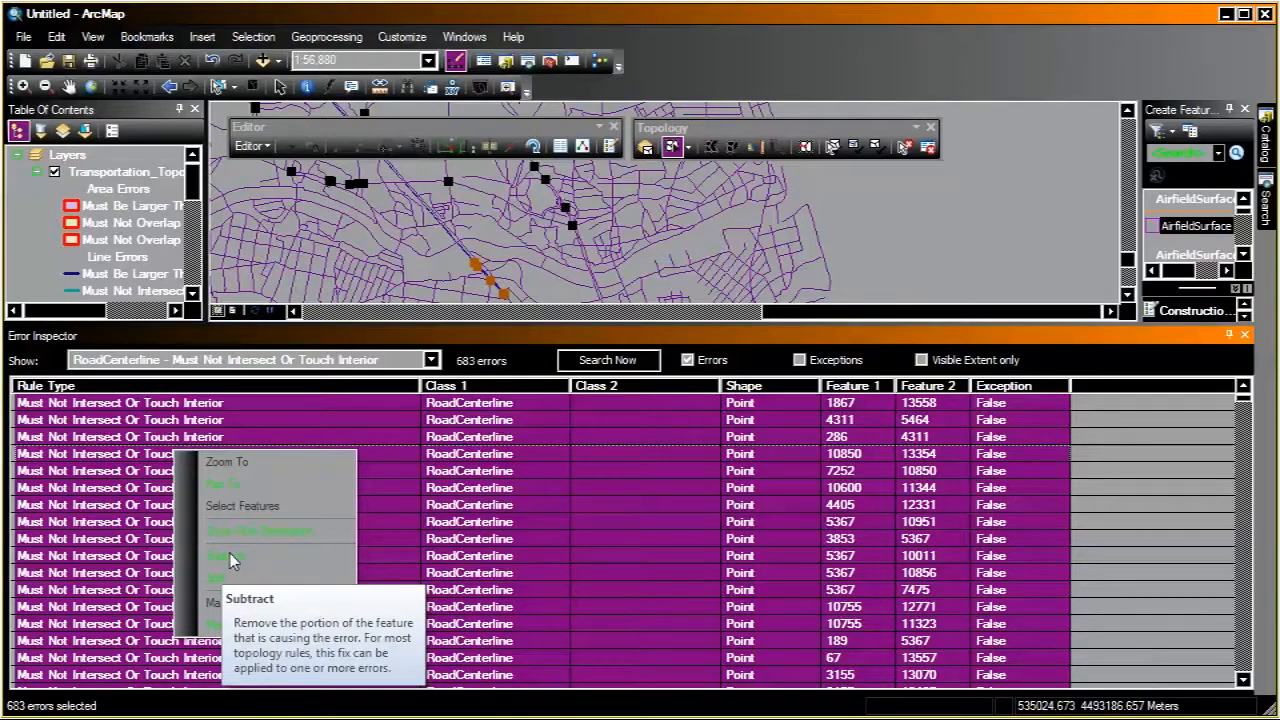
# Step: Select only the first remaining RoadCenterline error and read its Must Not Intersect Or Touch Interior rule description
pyautogui.click(274, 400)
pyautogui.rightClick(275, 403)
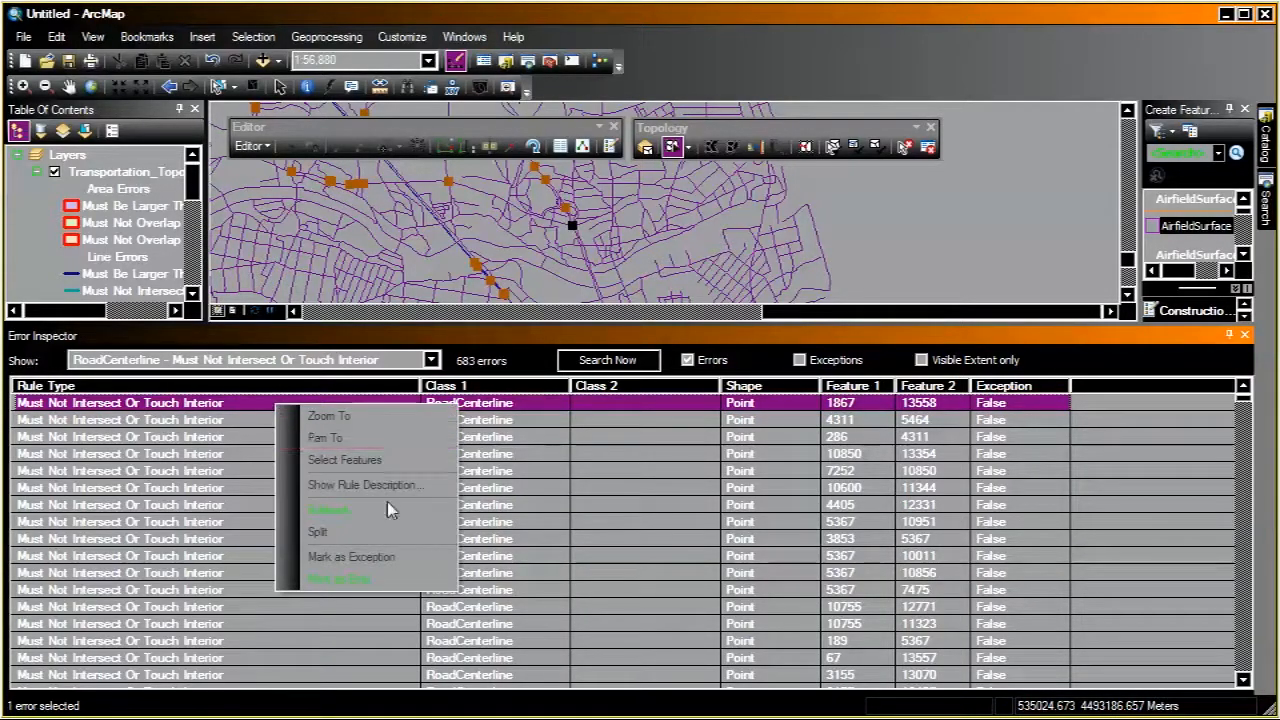
pyautogui.click(362, 485)
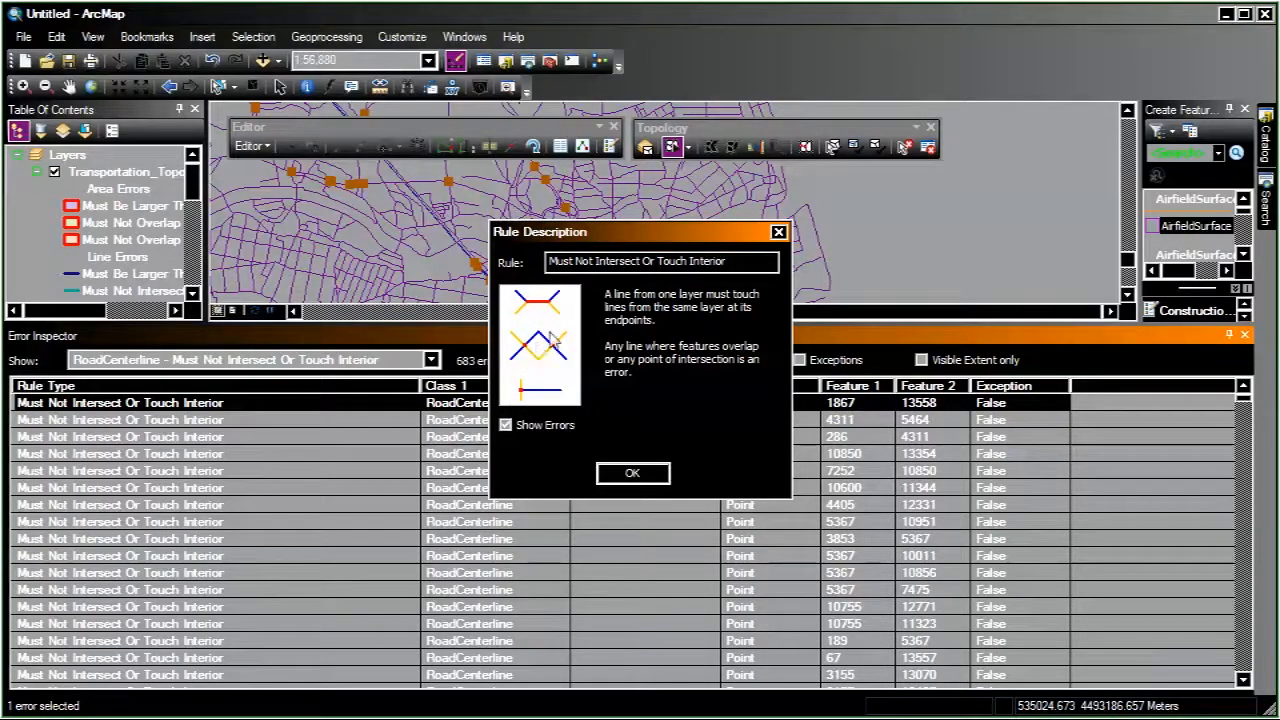
pyautogui.click(647, 476)
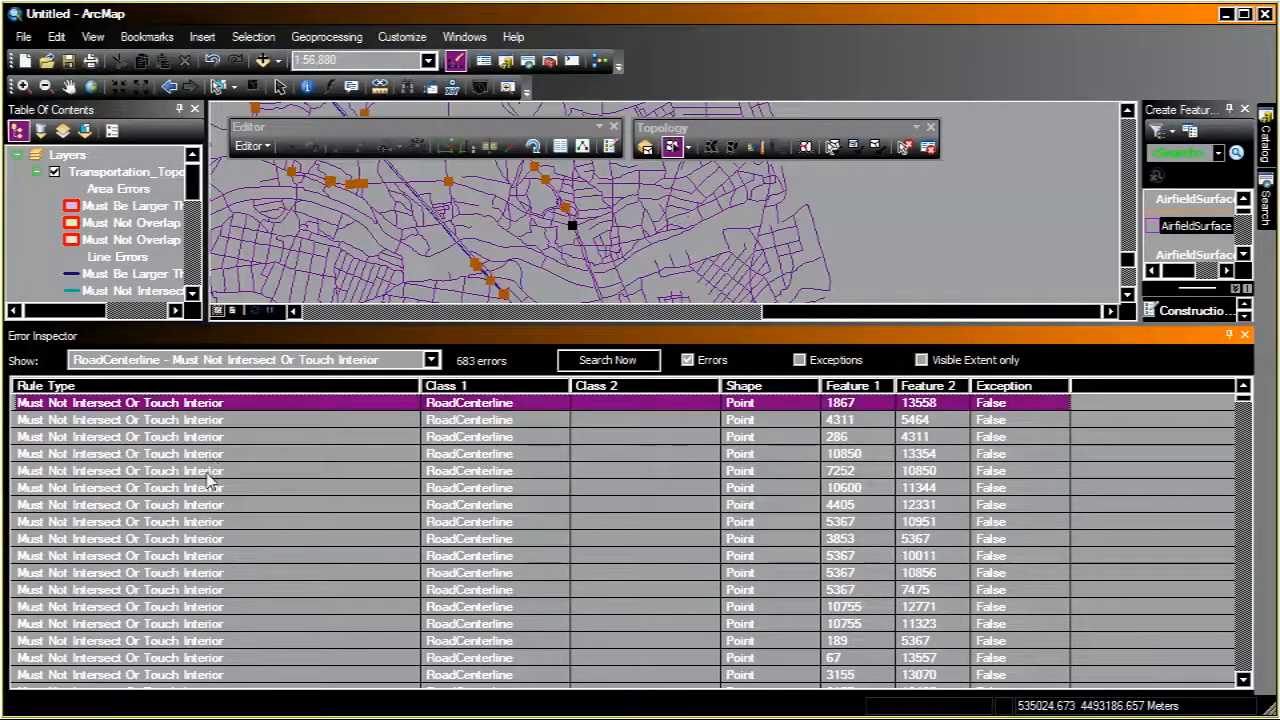
# Step: Split the RoadCenterline features at the first 12 remaining intersection errors, from feature pair 1867/13558 to 5367/7475
pyautogui.keyDown('shift'); pyautogui.click(236, 590); pyautogui.keyUp('shift')
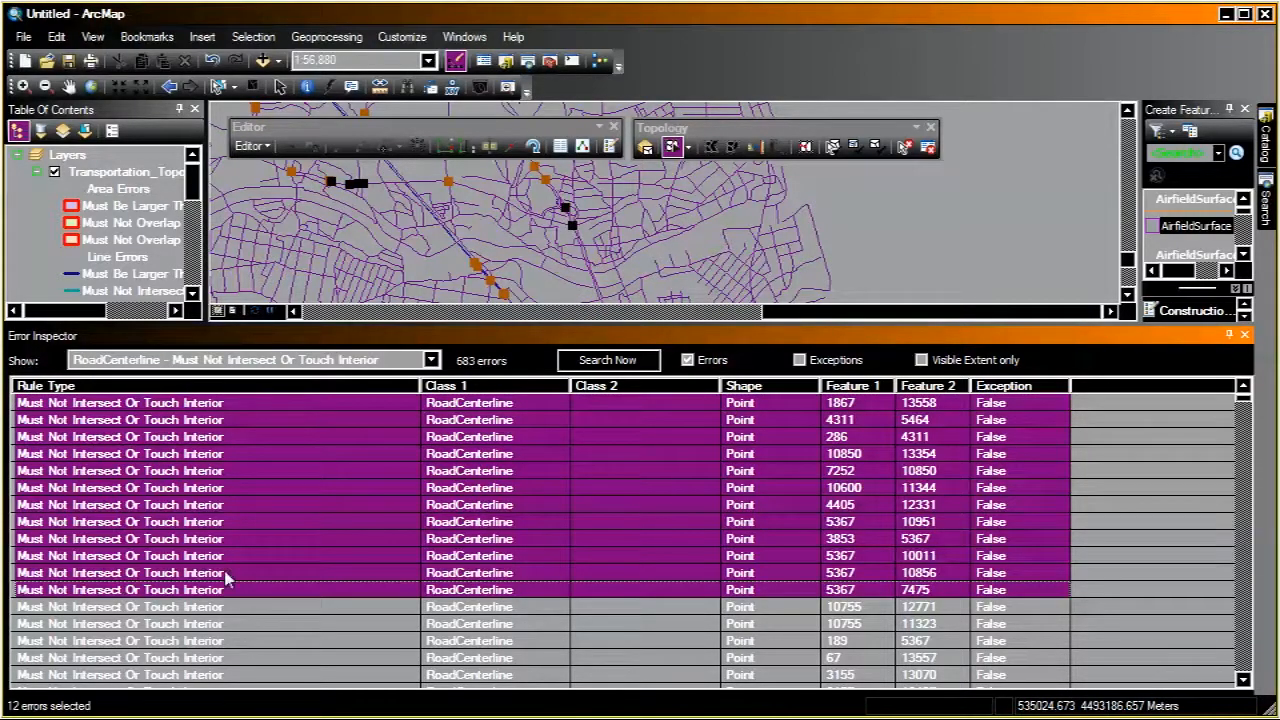
pyautogui.rightClick(264, 541)
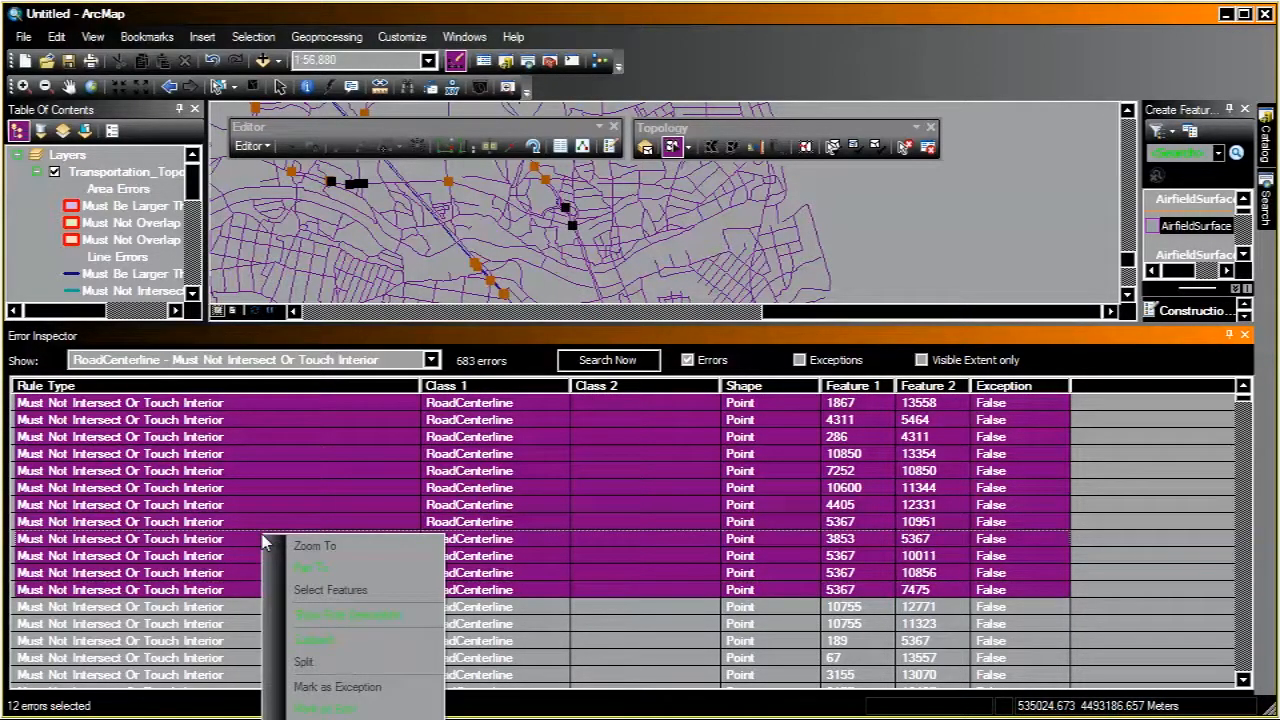
pyautogui.click(320, 662)
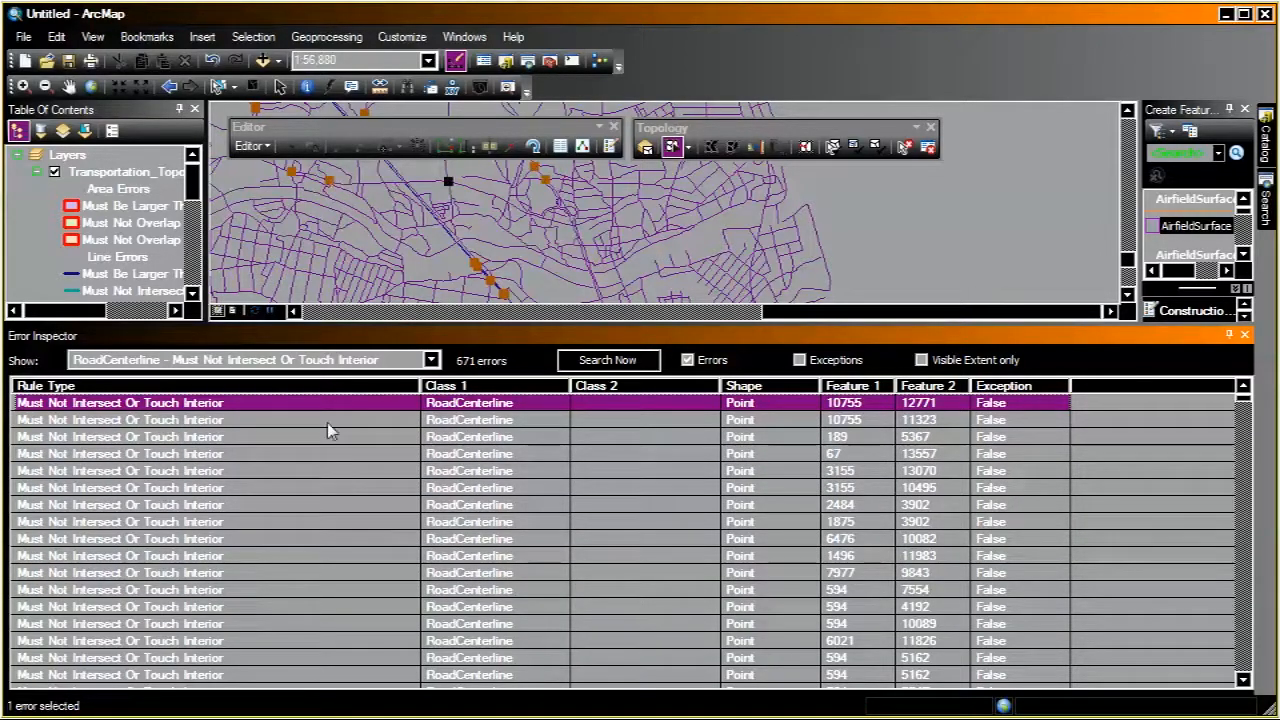
pyautogui.rightClick(340, 402)
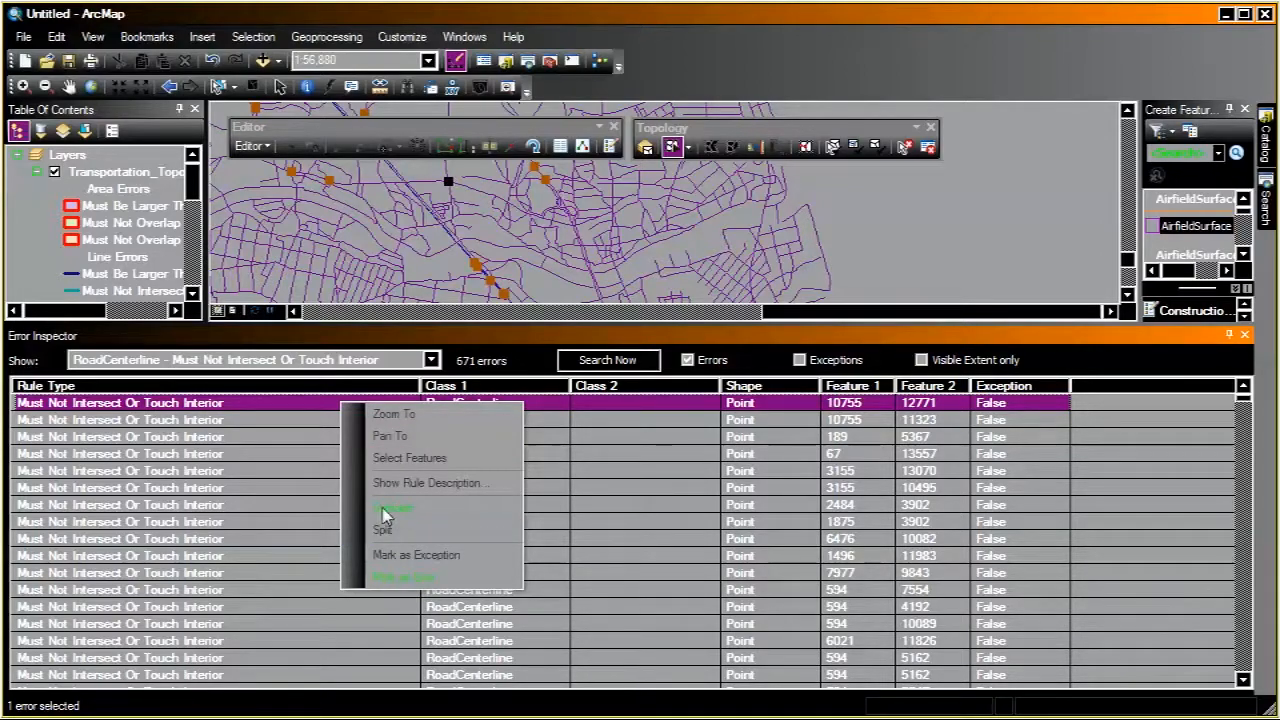
pyautogui.click(280, 426)
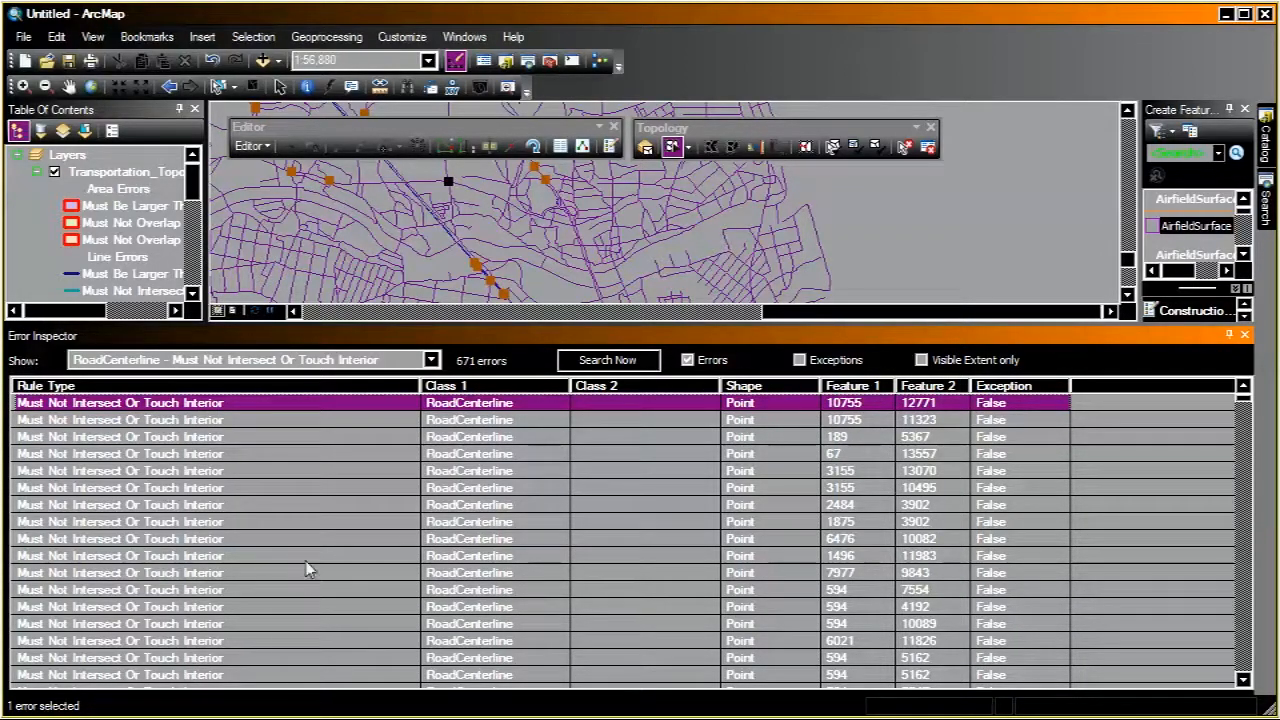
# Step: Search the Error Inspector for all AirfieldSurface - Must Not Overlap errors
pyautogui.click(430, 360)
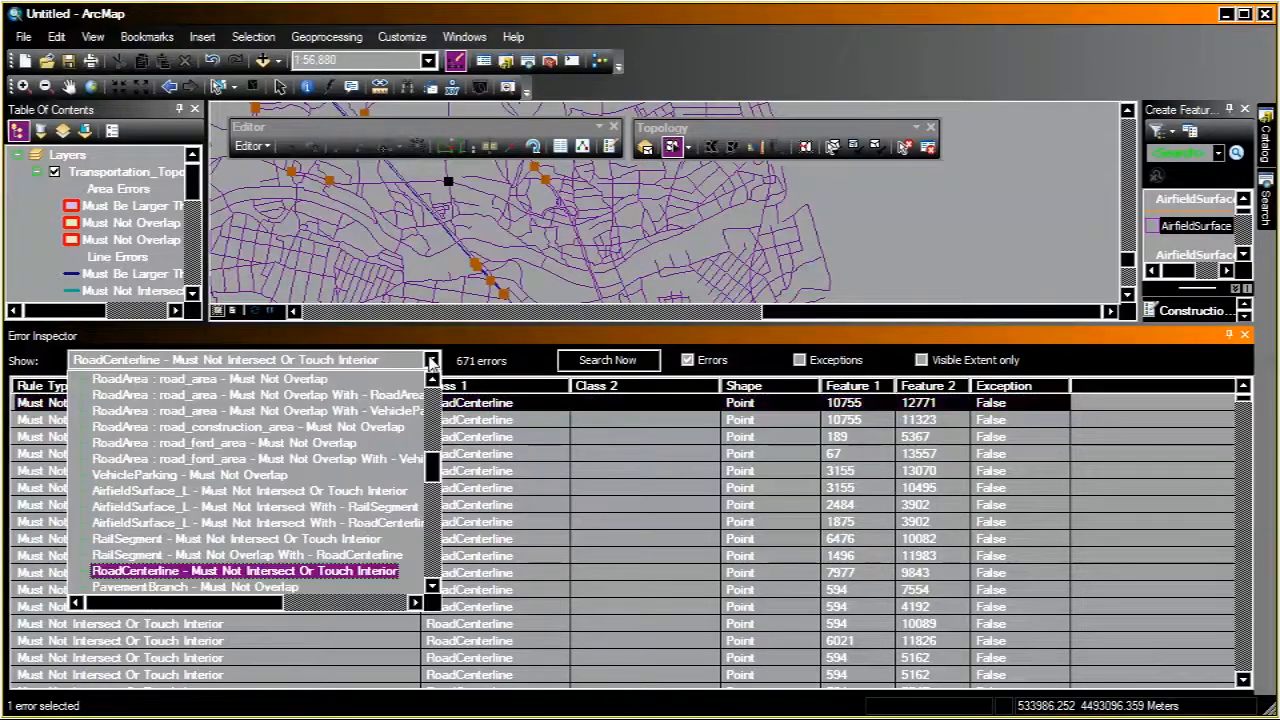
pyautogui.scroll(3, 300, 395)
pyautogui.moveTo(430, 470); pyautogui.dragTo(430, 392)
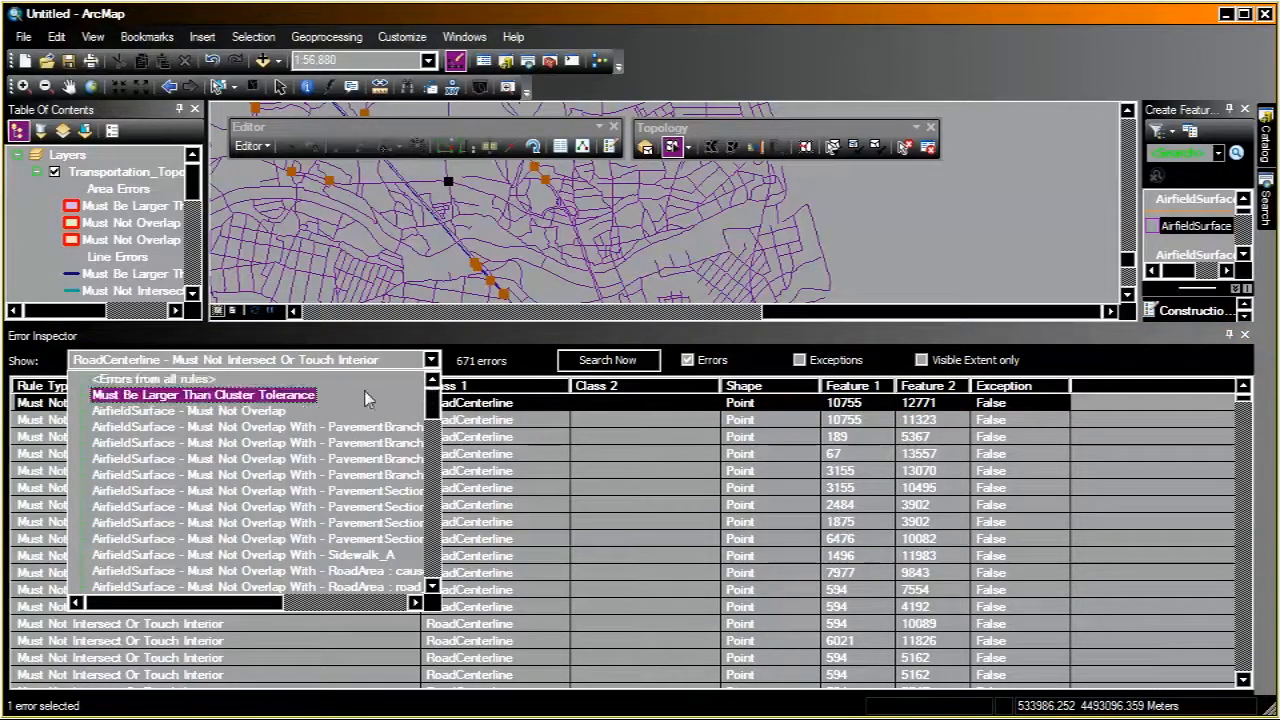
pyautogui.click(228, 412)
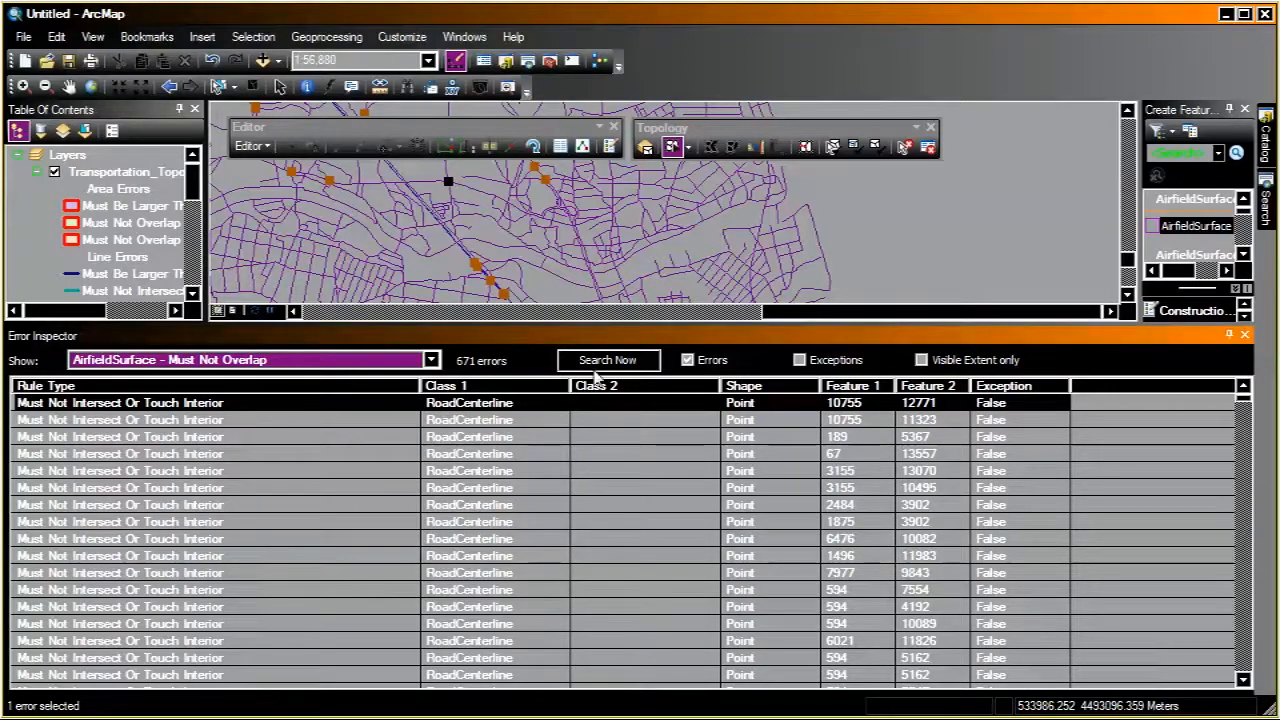
pyautogui.click(594, 364)
# Step: Locate a red area error along the curved pavement edge near the airfield on the map
pyautogui.scroll(2, 623, 280)
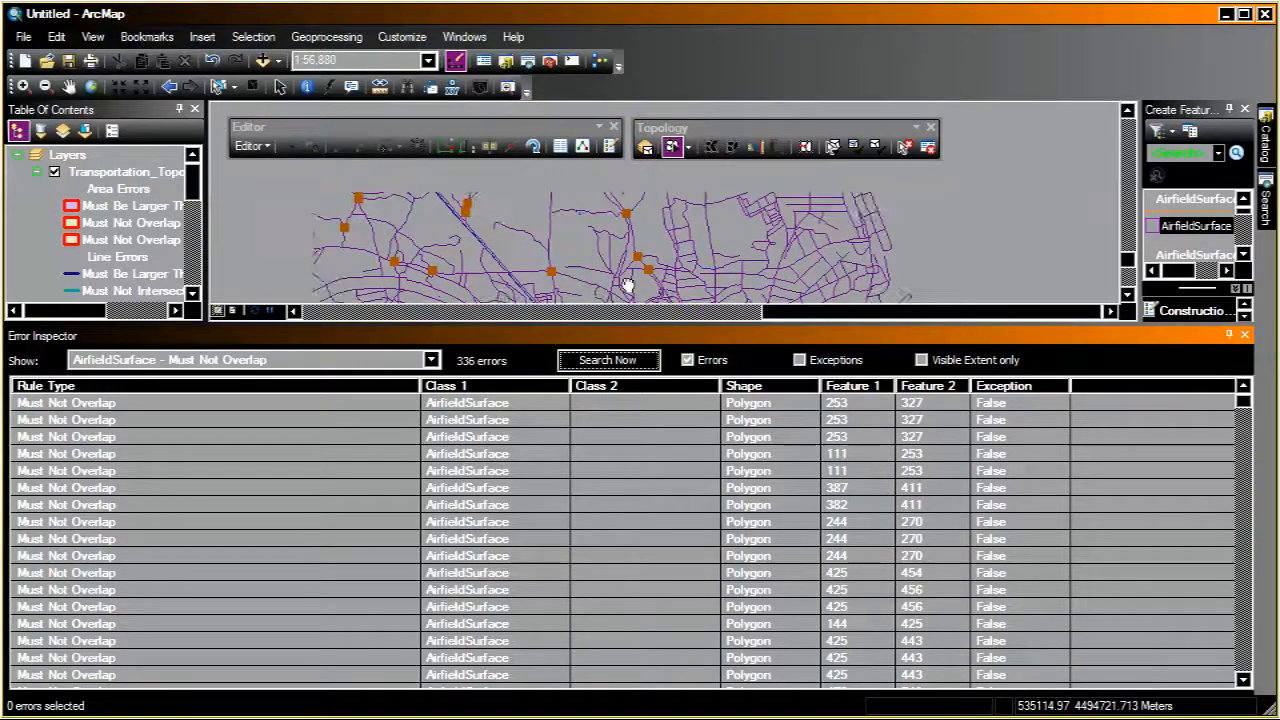
pyautogui.scroll(-3, 565, 240)
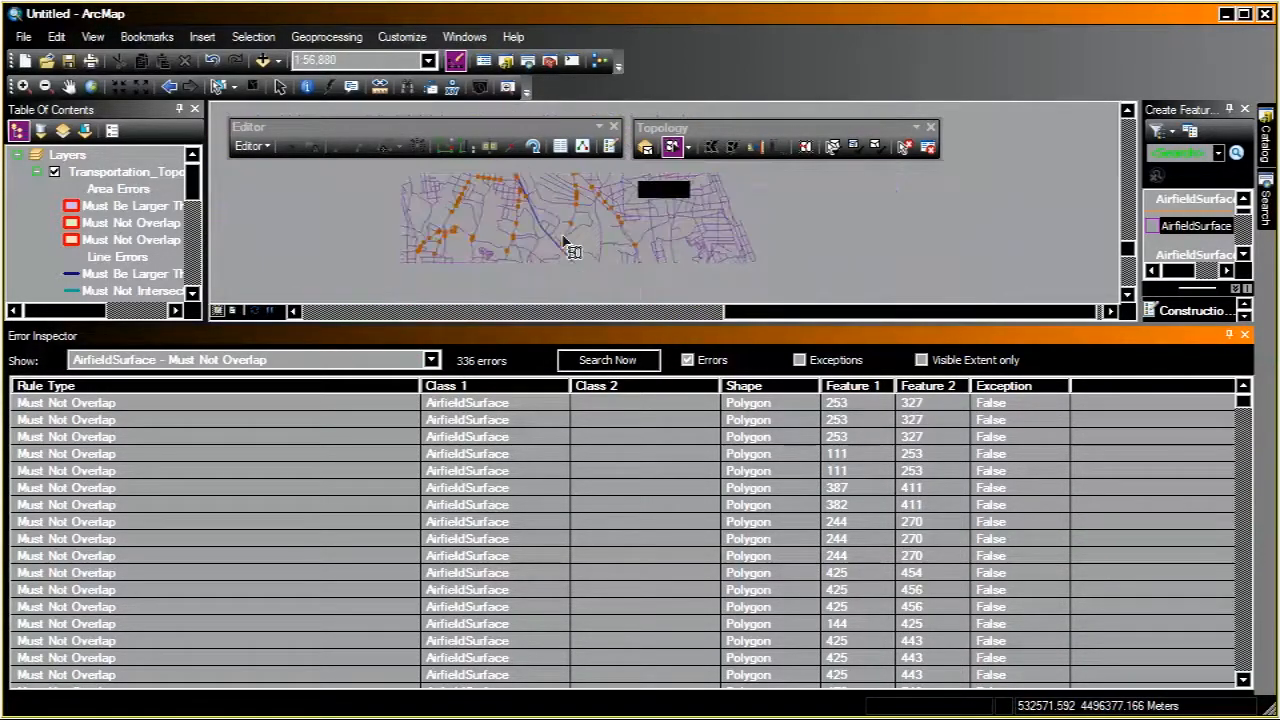
pyautogui.scroll(2, 668, 265)
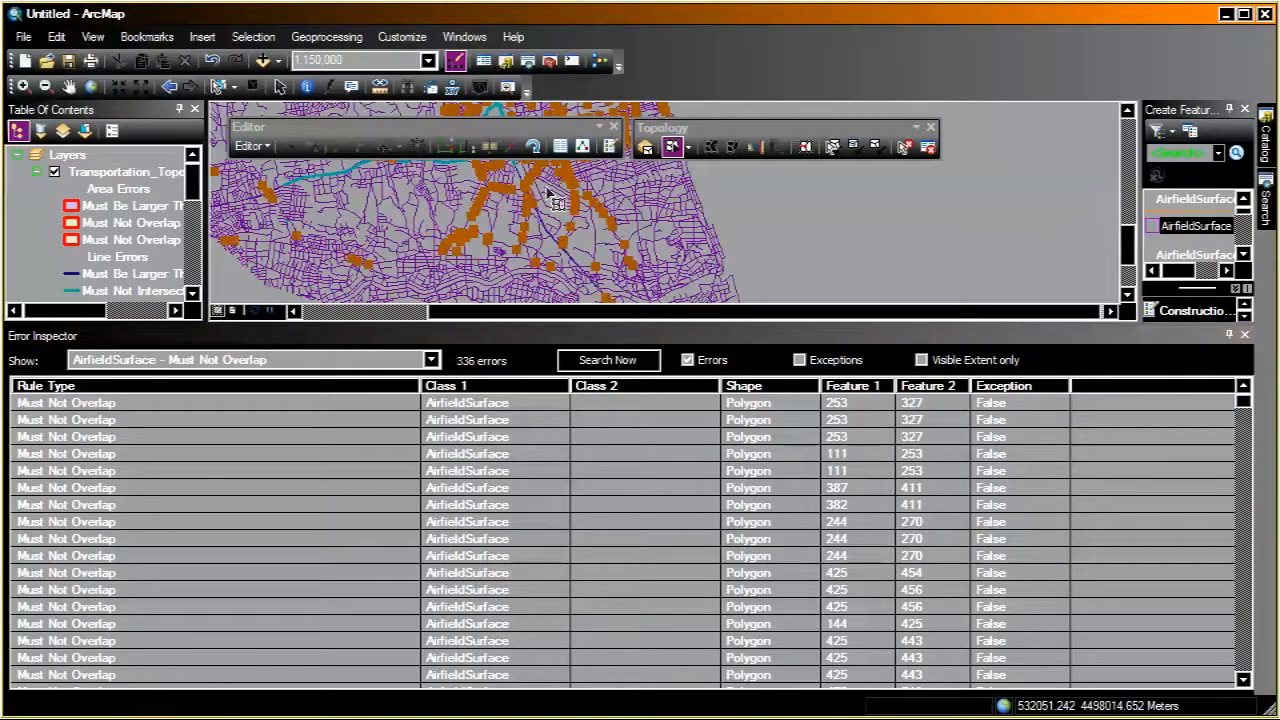
pyautogui.scroll(2, 660, 288)
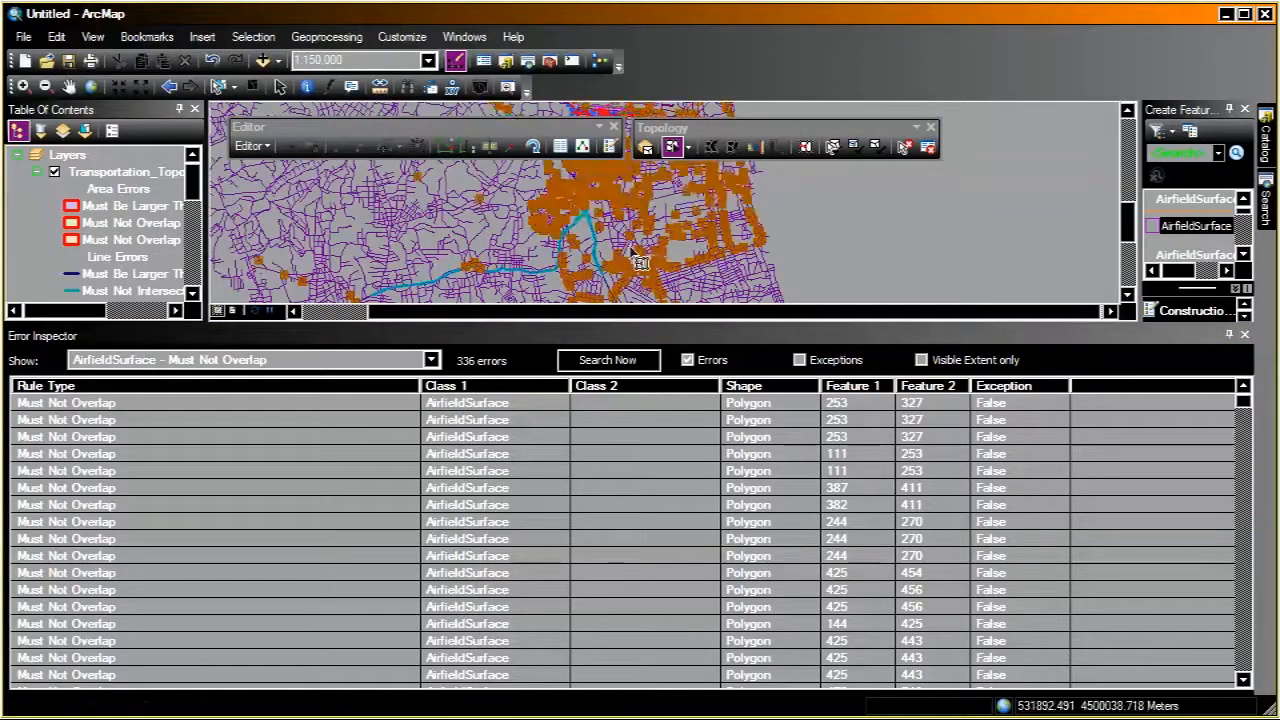
pyautogui.scroll(4, 640, 242)
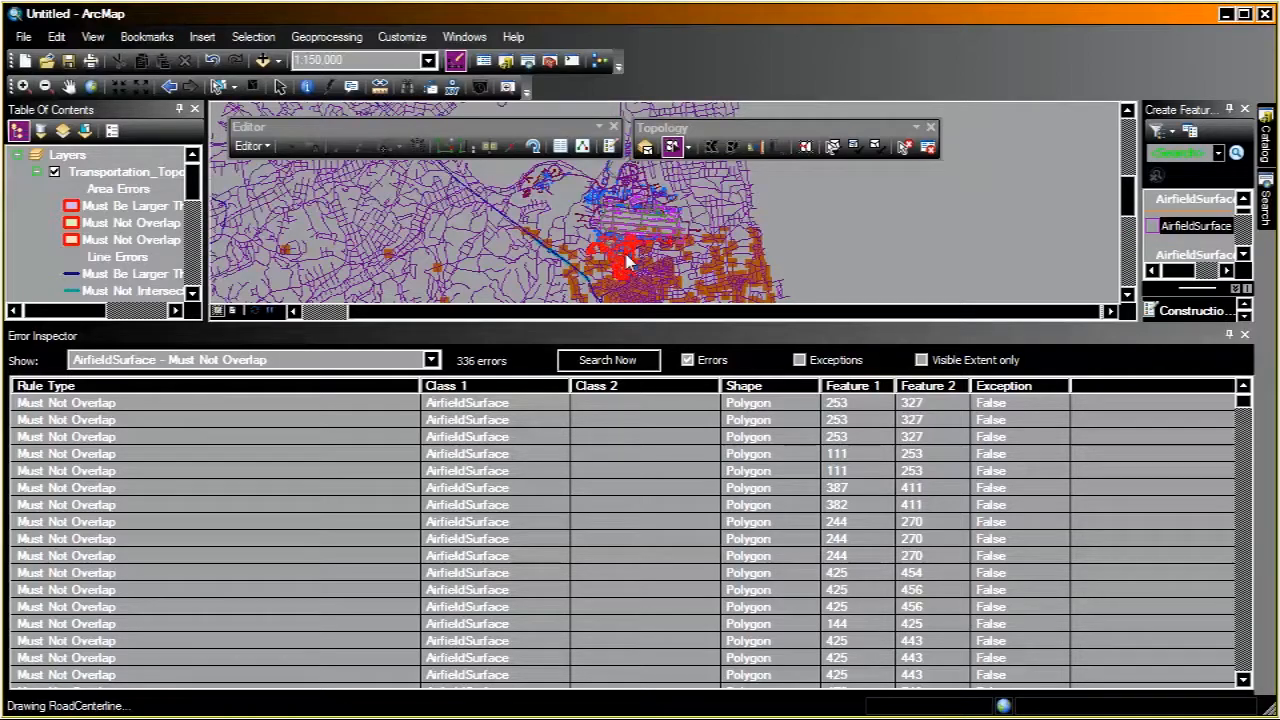
pyautogui.scroll(3, 637, 248)
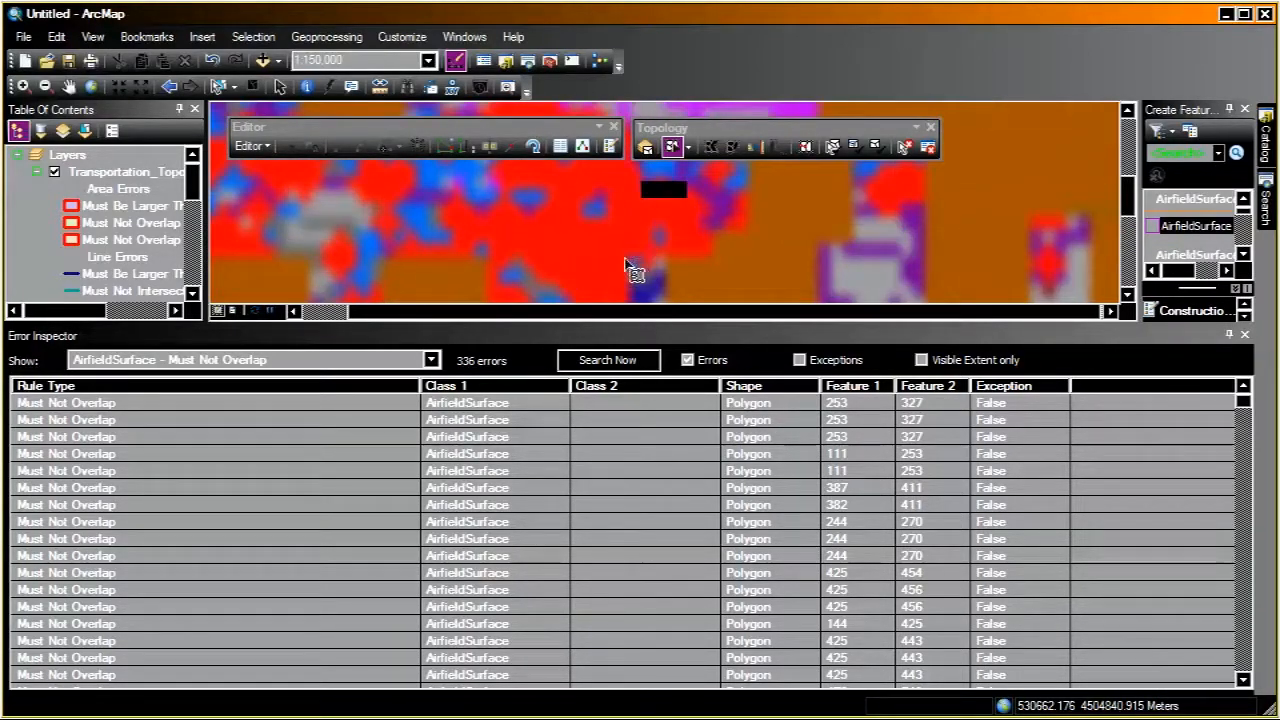
pyautogui.scroll(4, 638, 244)
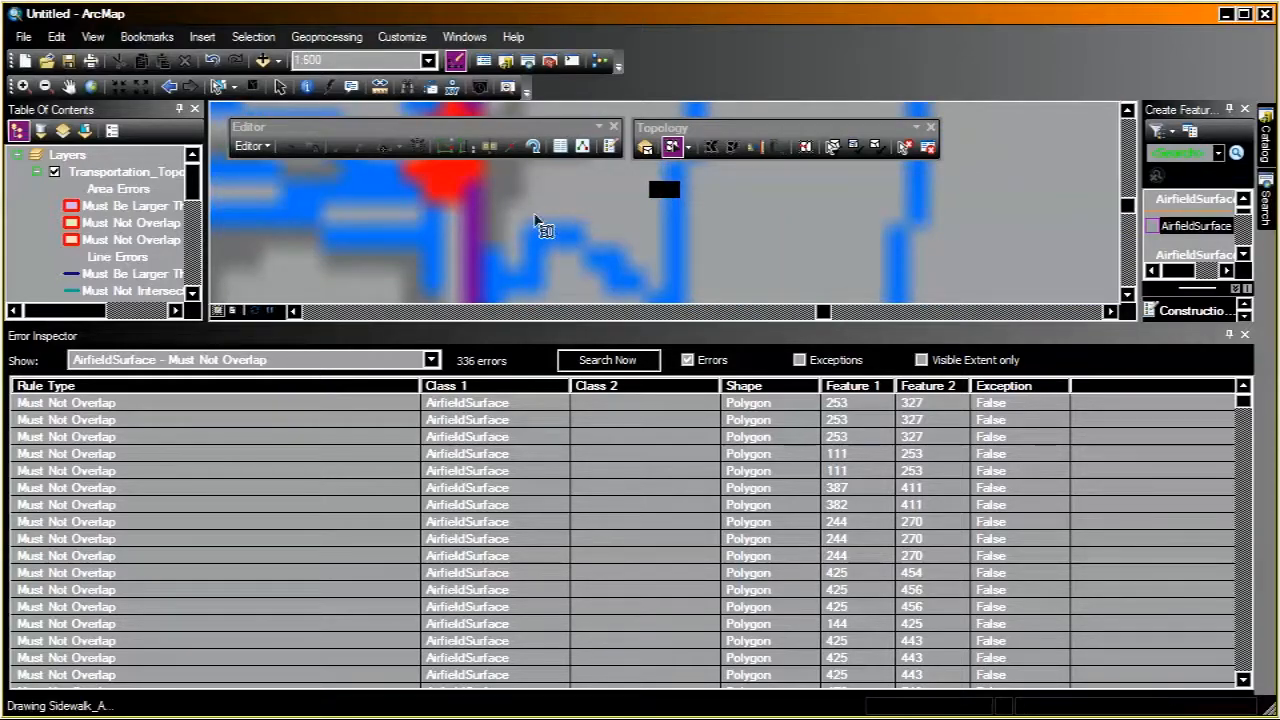
pyautogui.moveTo(621, 306); pyautogui.dragTo(703, 235)
pyautogui.scroll(3, 703, 240)
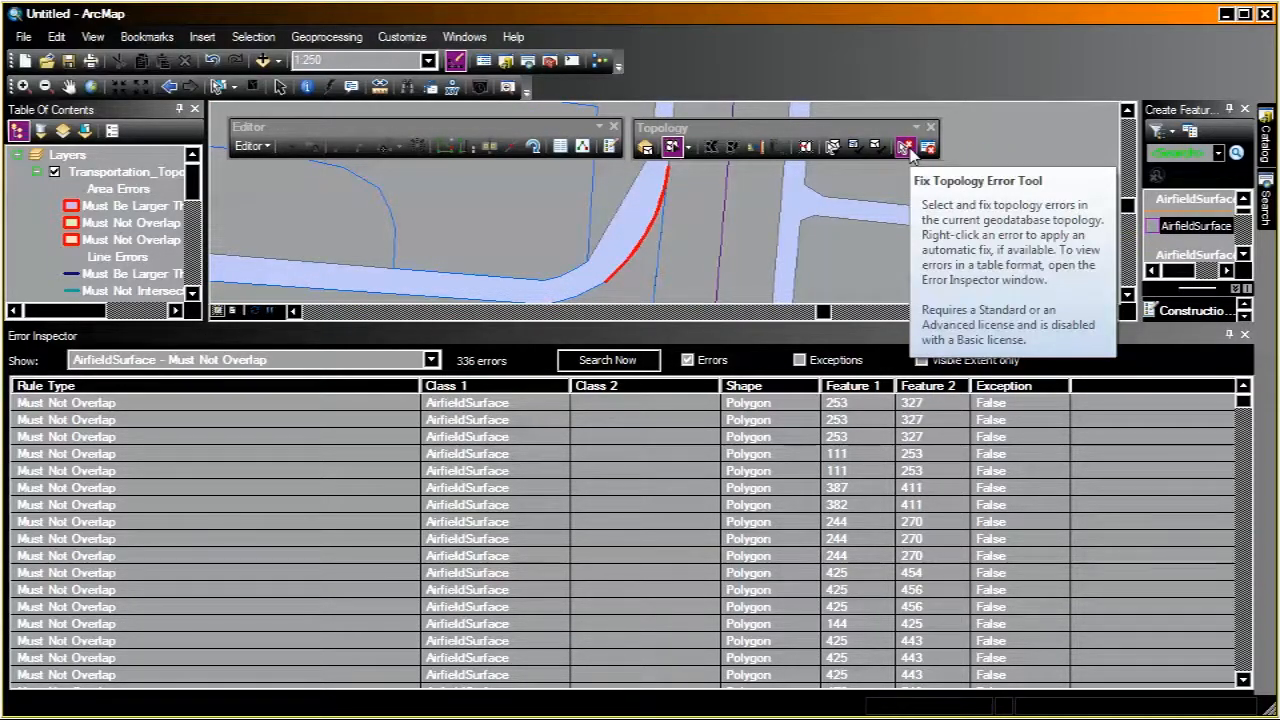
# Step: Fix the PavementBranch and Sidewalk_A overlap error on the curved pavement edge with Fix Topology Error, using Subtract
pyautogui.click(906, 148)
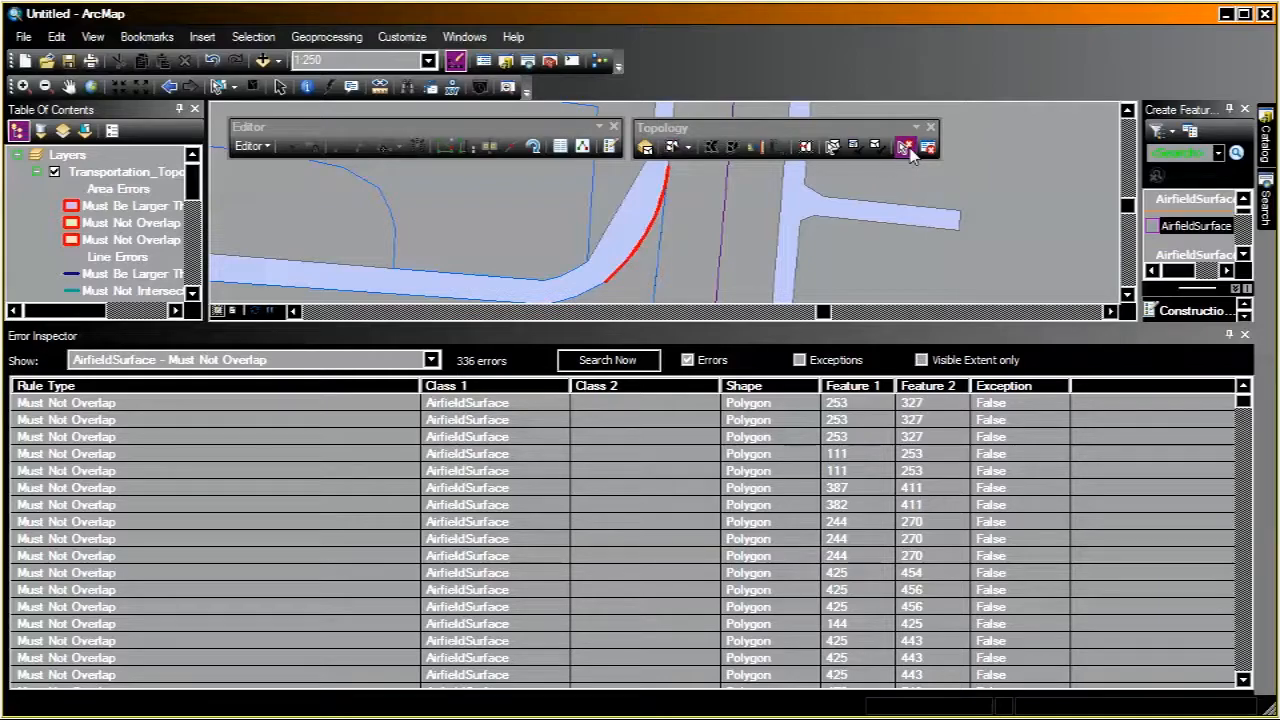
pyautogui.click(648, 230)
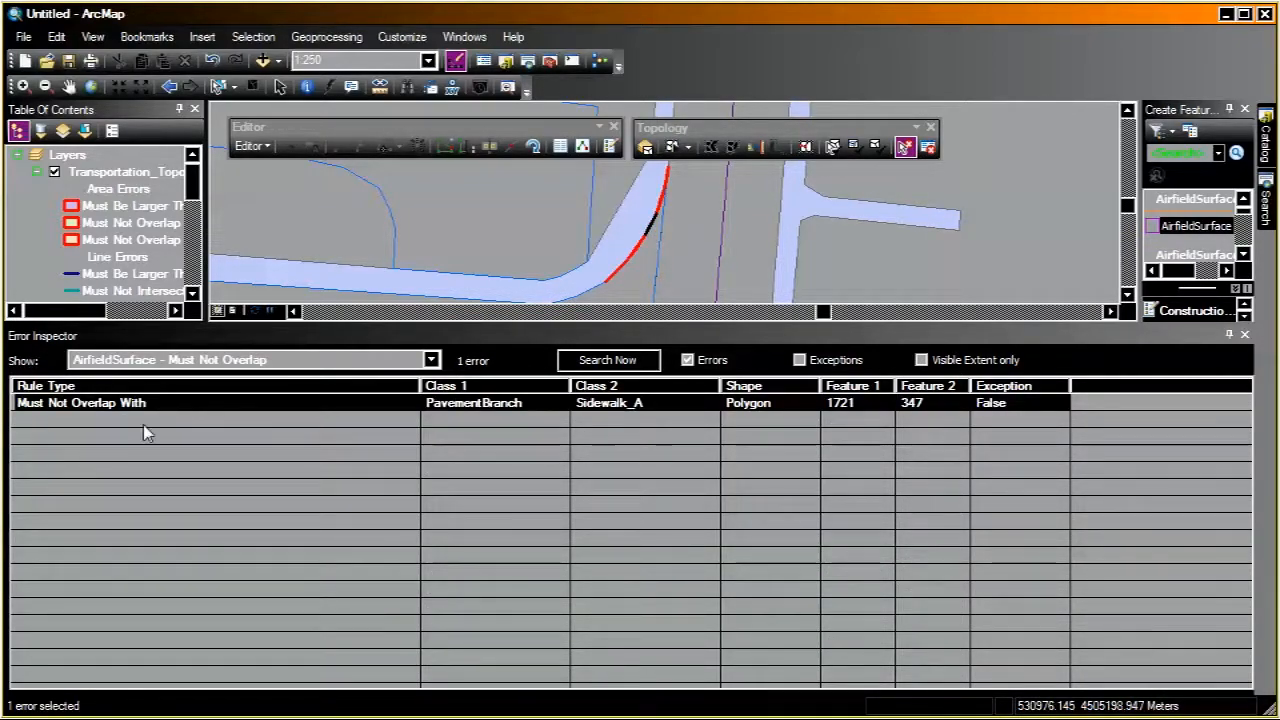
pyautogui.scroll(3, 654, 234)
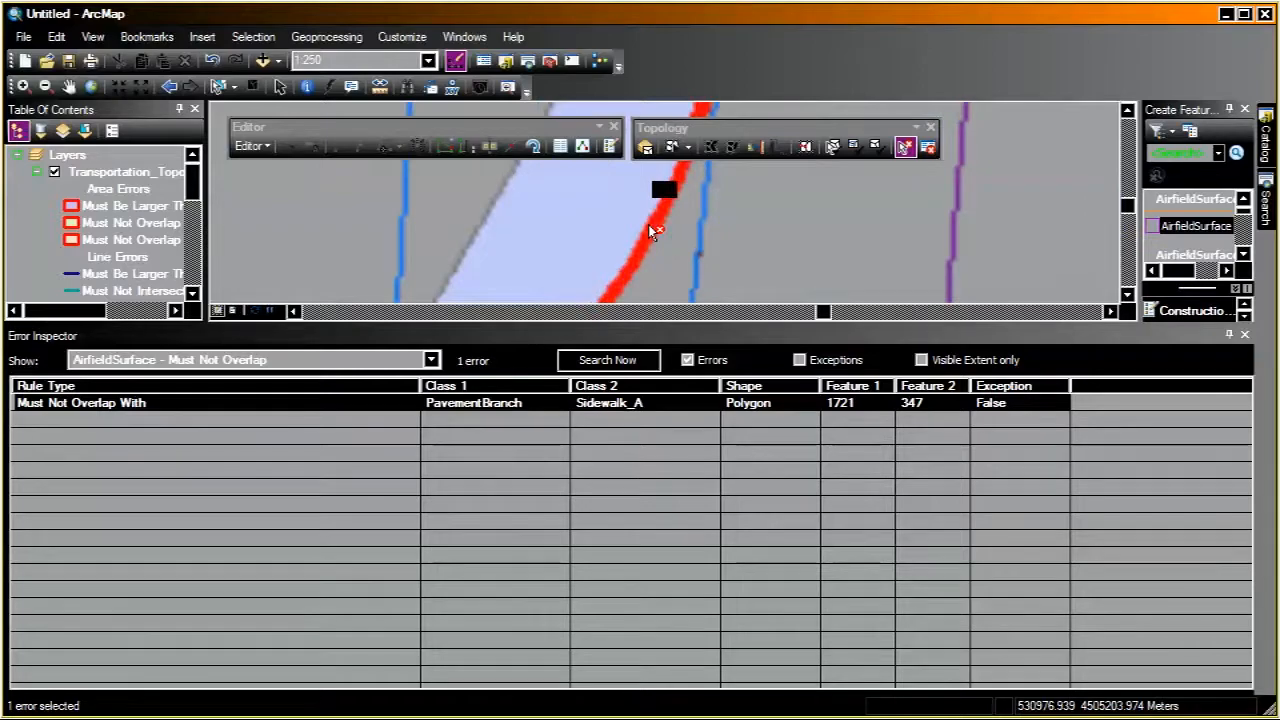
pyautogui.scroll(3, 672, 240)
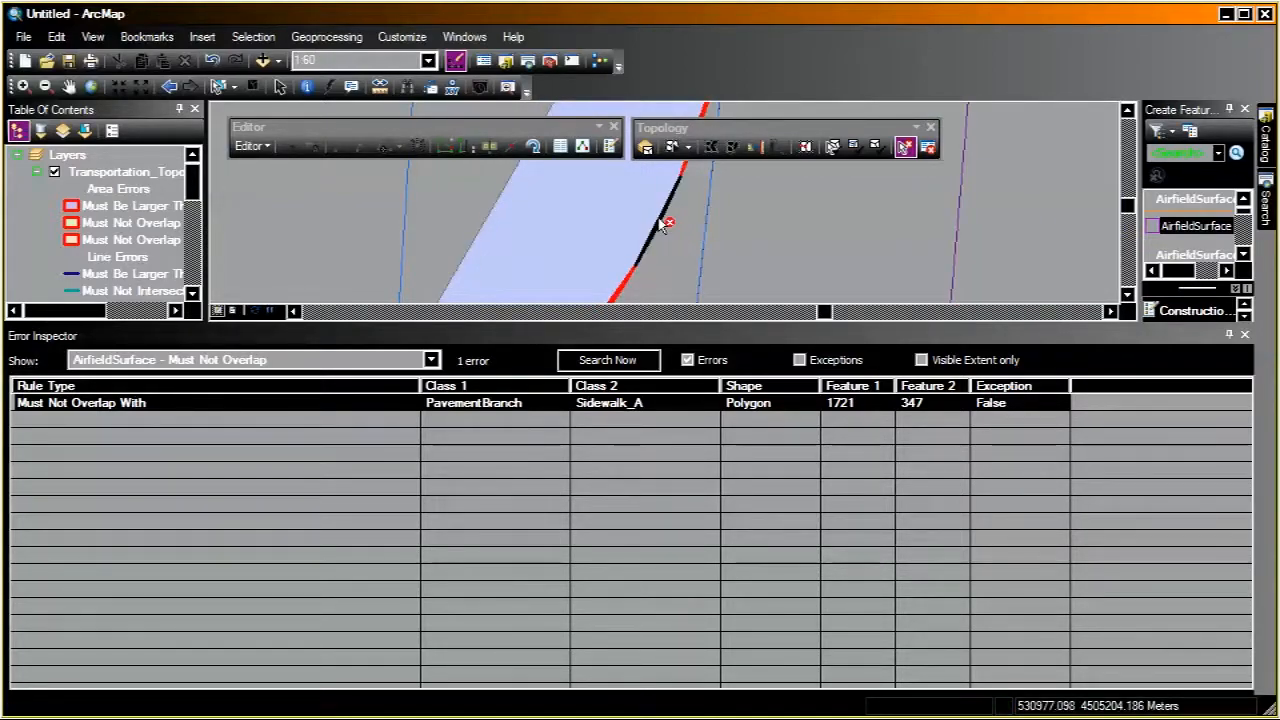
pyautogui.scroll(2, 657, 240)
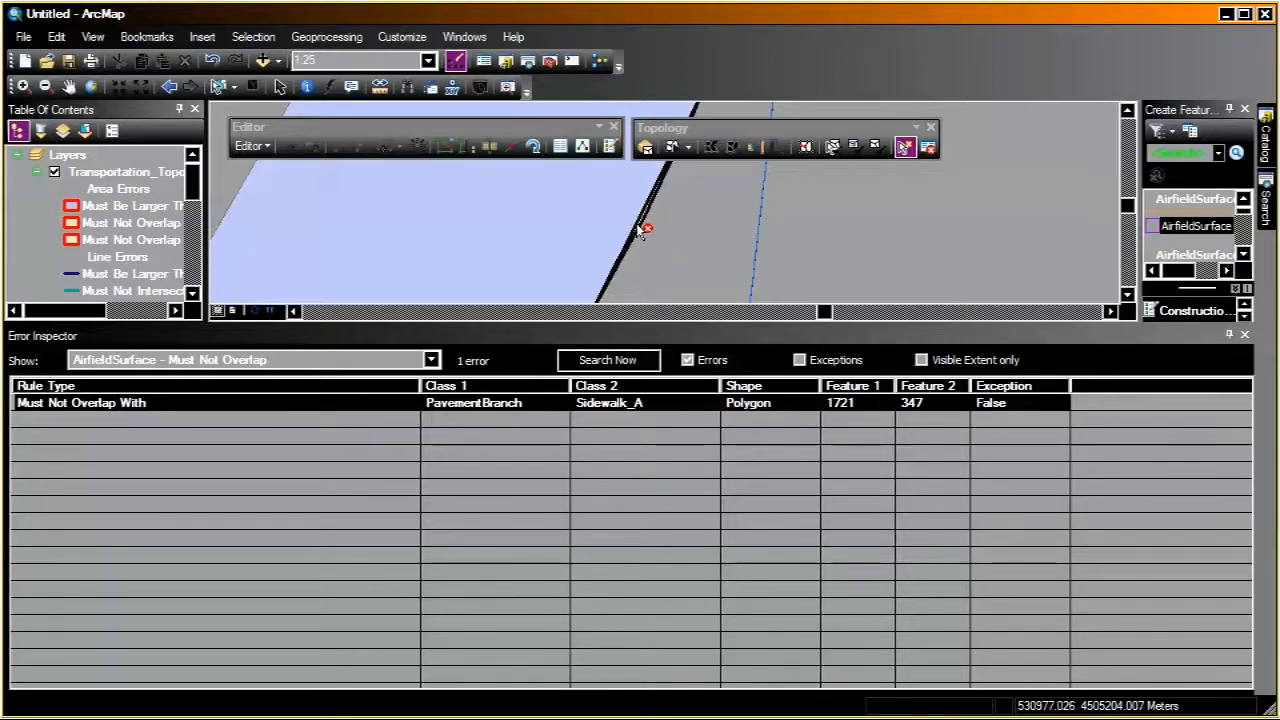
pyautogui.rightClick(646, 222)
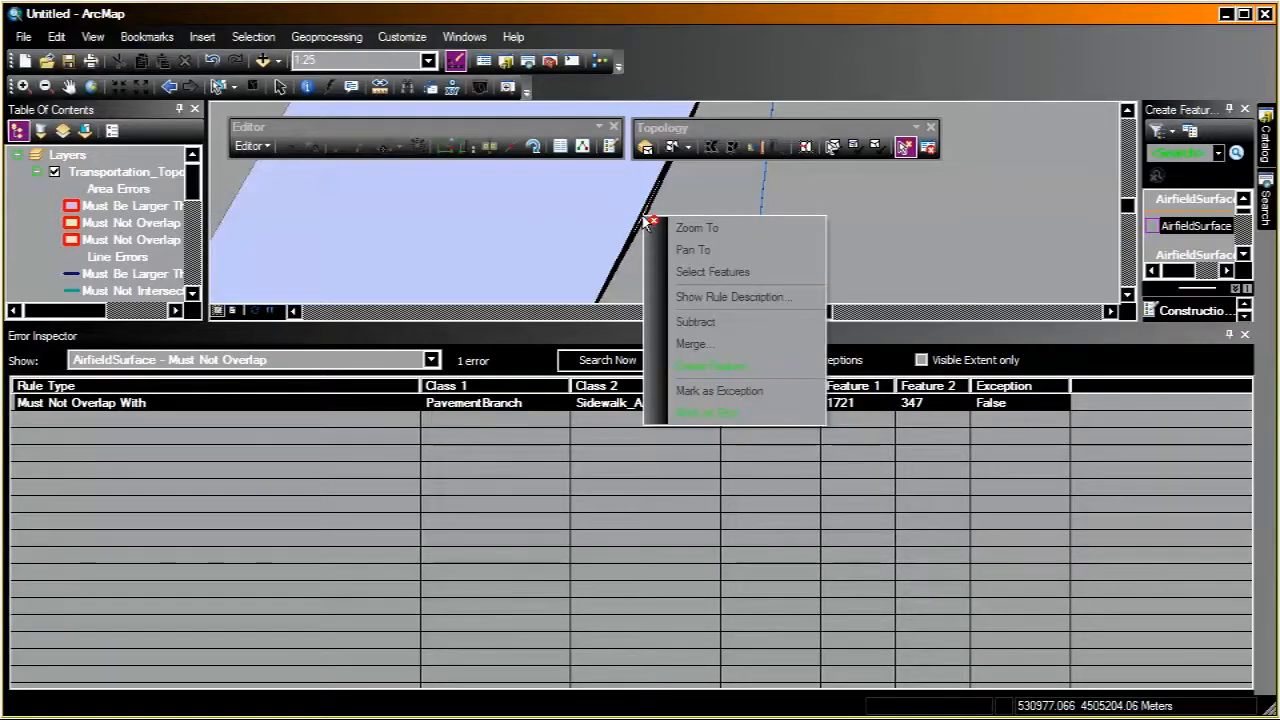
pyautogui.click(690, 322)
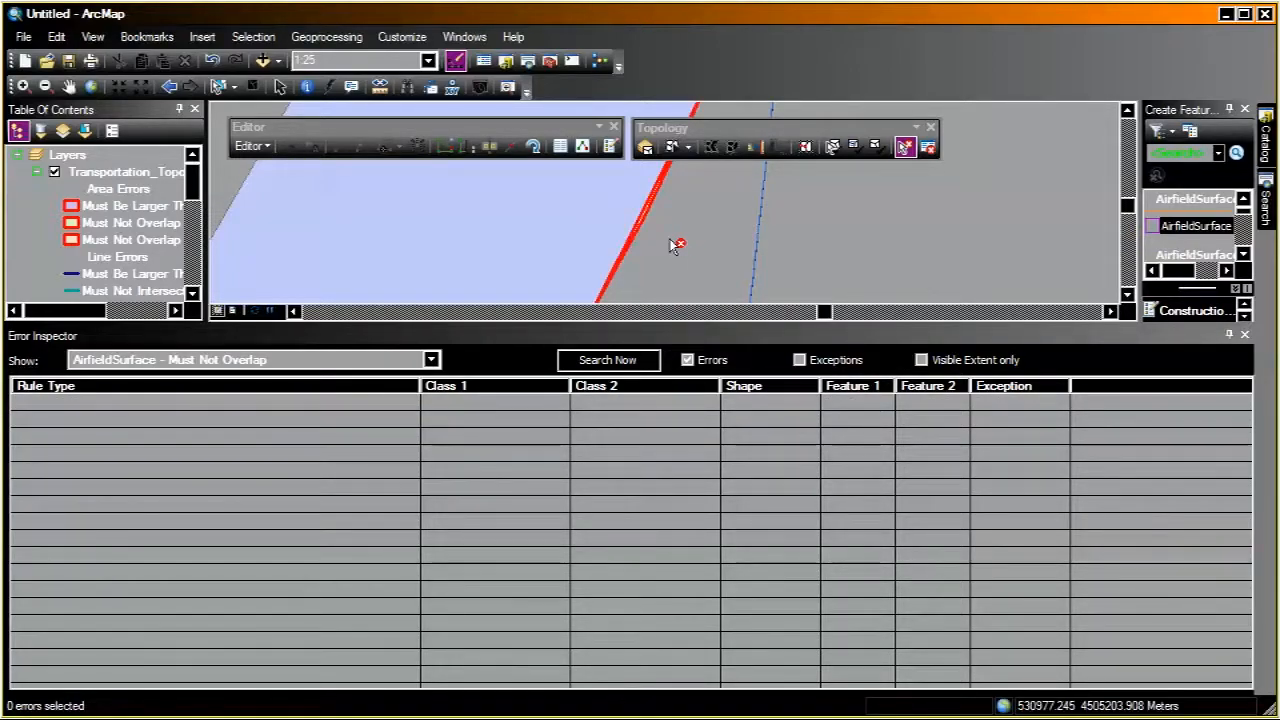
# Step: Turn off the display of the Transportation_Topology layer
pyautogui.click(55, 174)
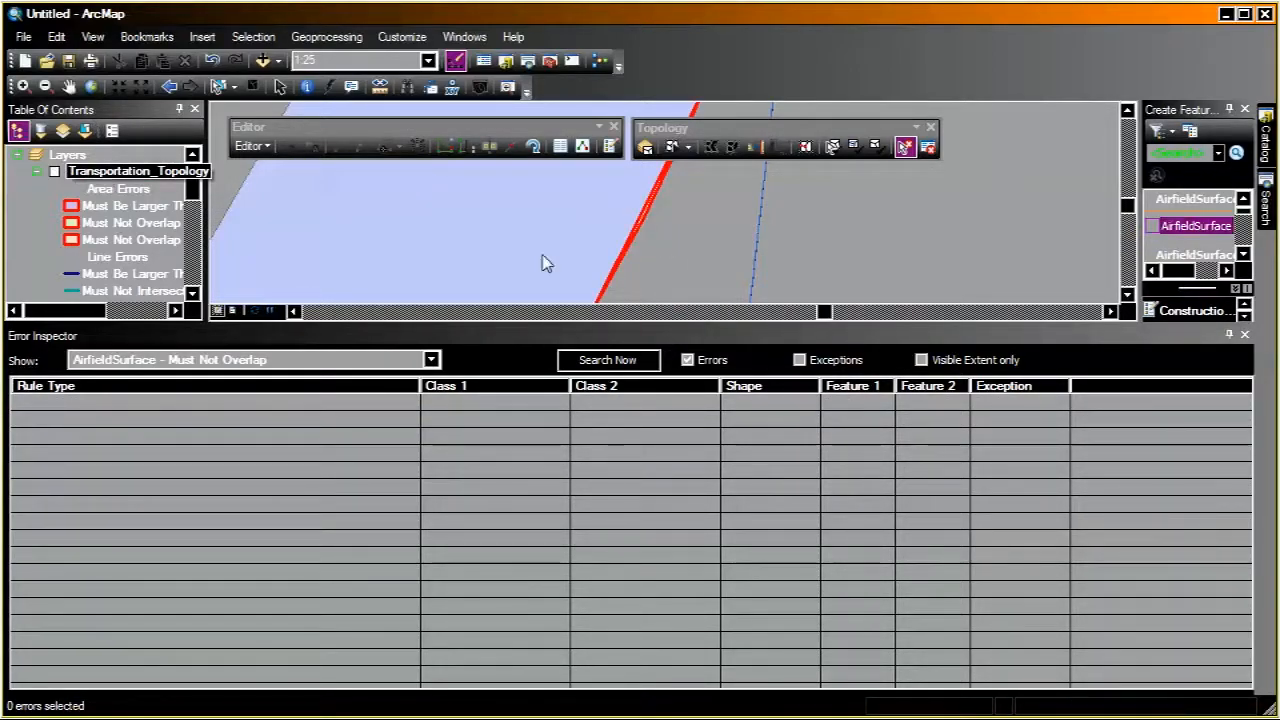
# Step: Check the corrected pavement edge and turn the display of the Transportation_Topology layer back on
pyautogui.scroll(5, 650, 240)
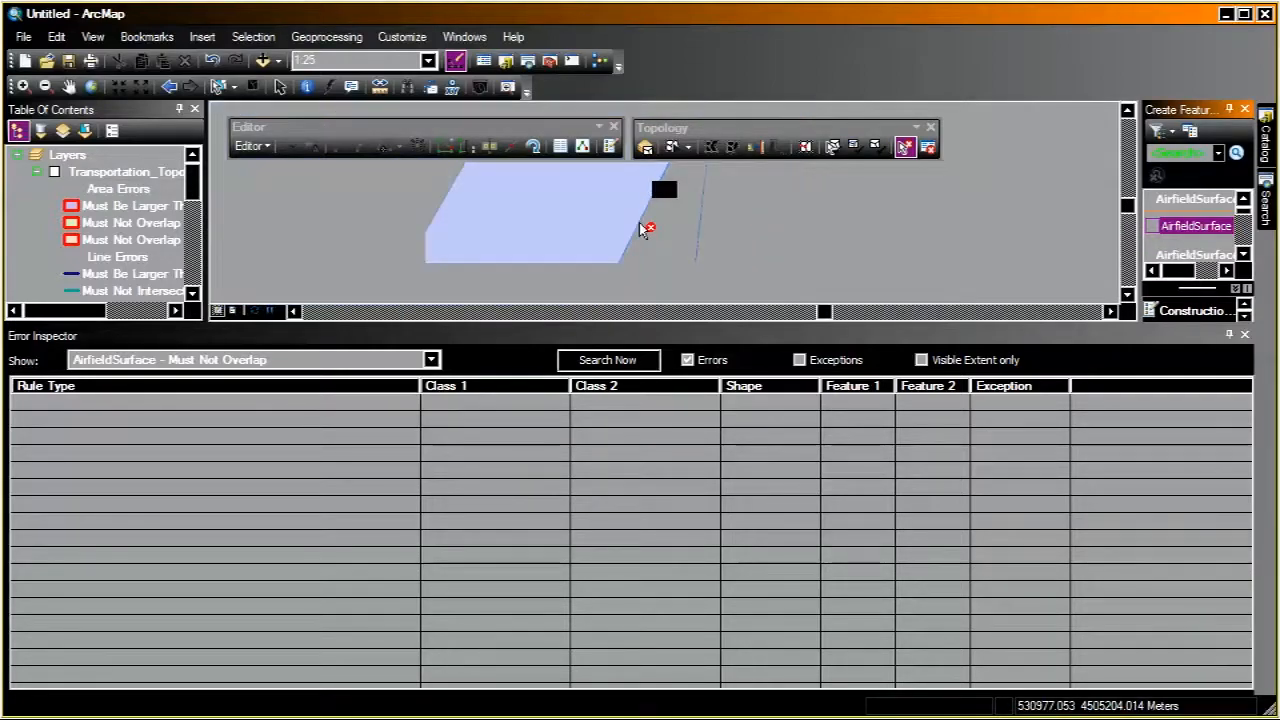
pyautogui.scroll(-5, 650, 262)
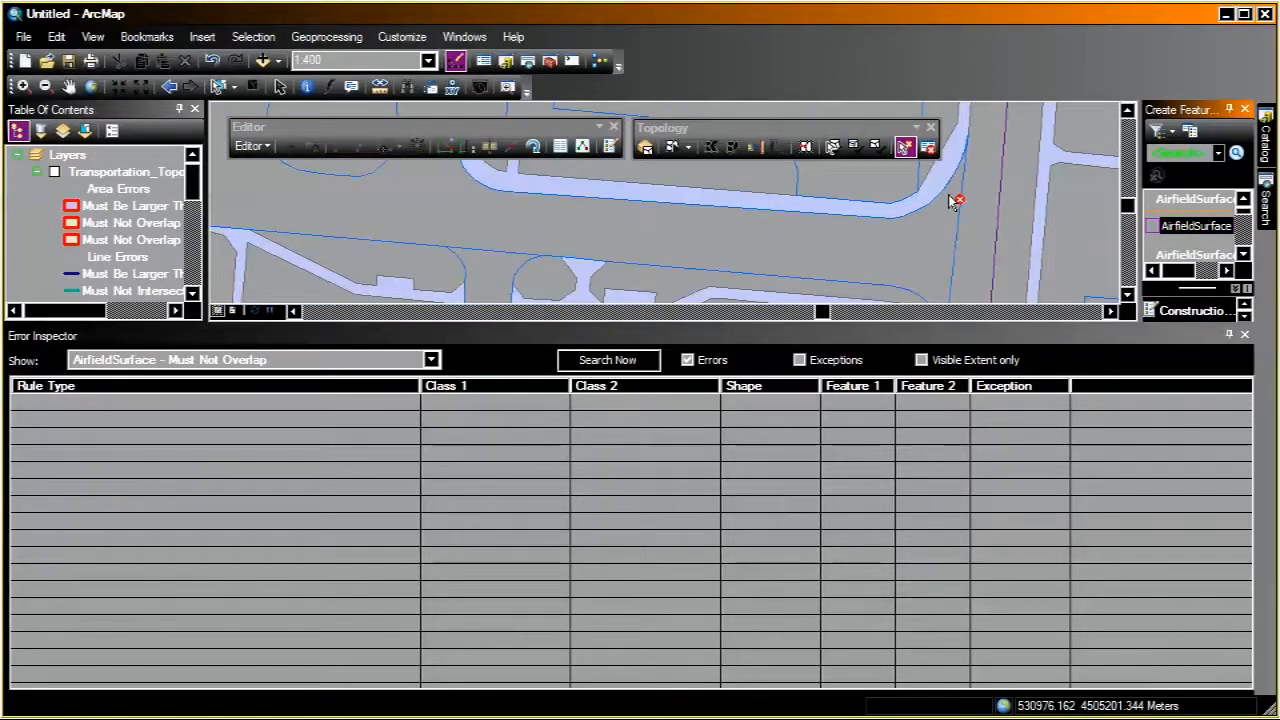
pyautogui.click(55, 172)
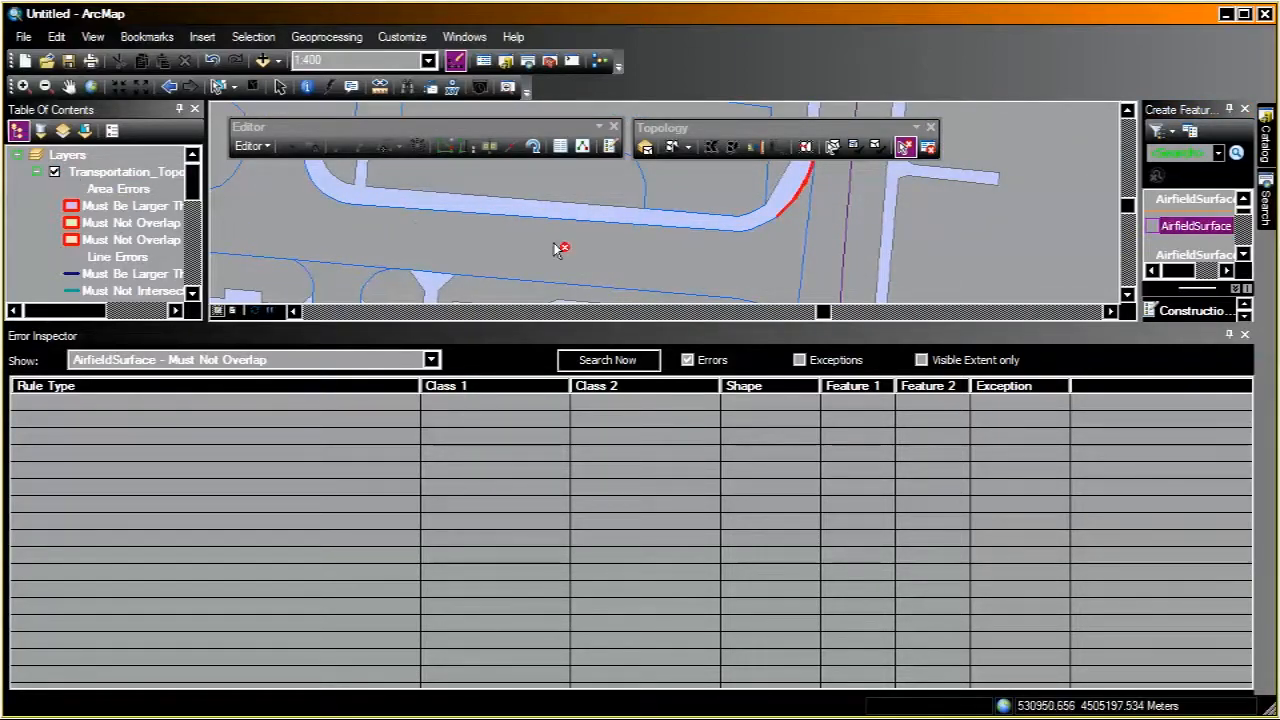
# Step: Locate another red overlap error on the map, along the rounded pavement corner beside the road intersection
pyautogui.scroll(6, 622, 262)
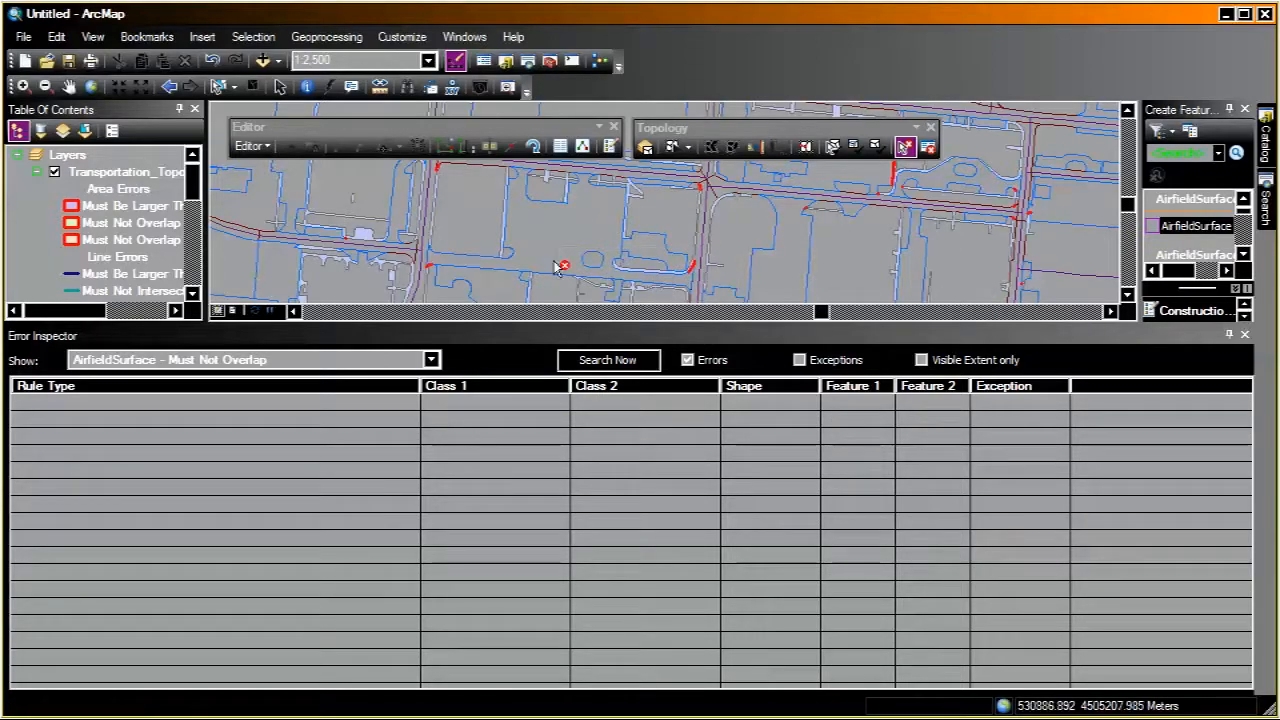
pyautogui.scroll(-5, 440, 274)
pyautogui.scroll(-3, 440, 258)
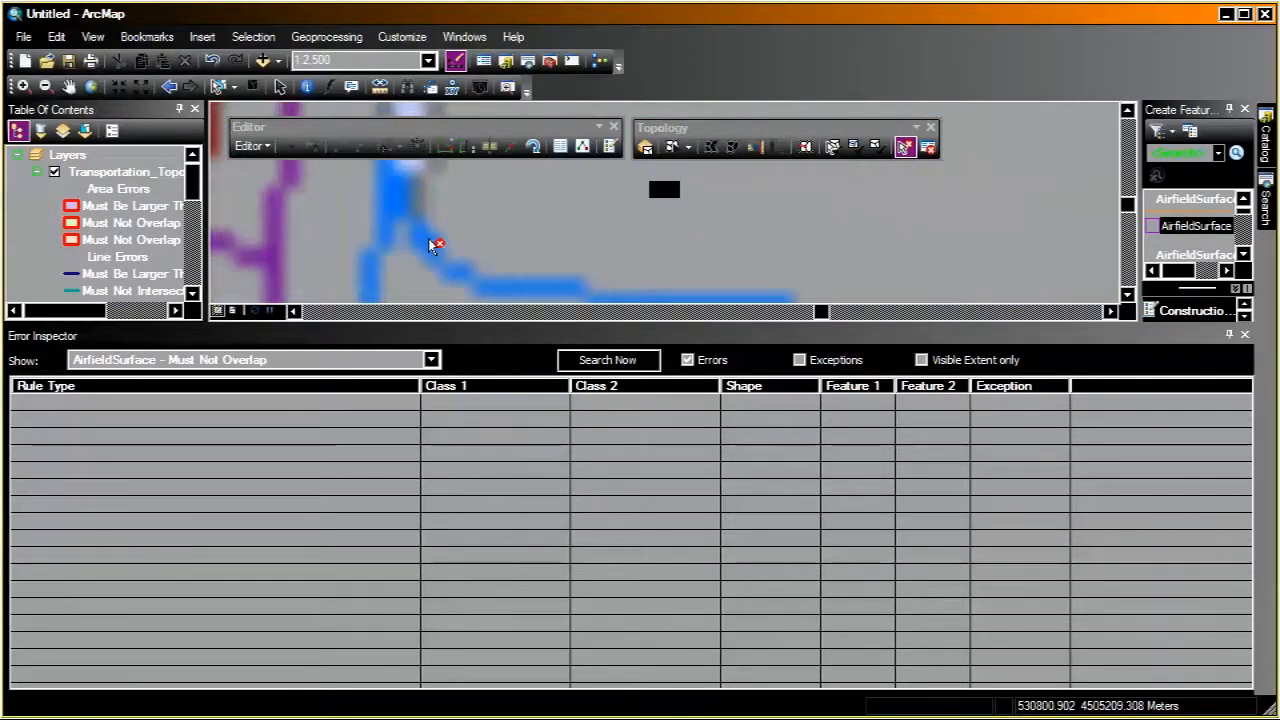
pyautogui.moveTo(436, 235); pyautogui.dragTo(696, 205)
pyautogui.scroll(5, 667, 243)
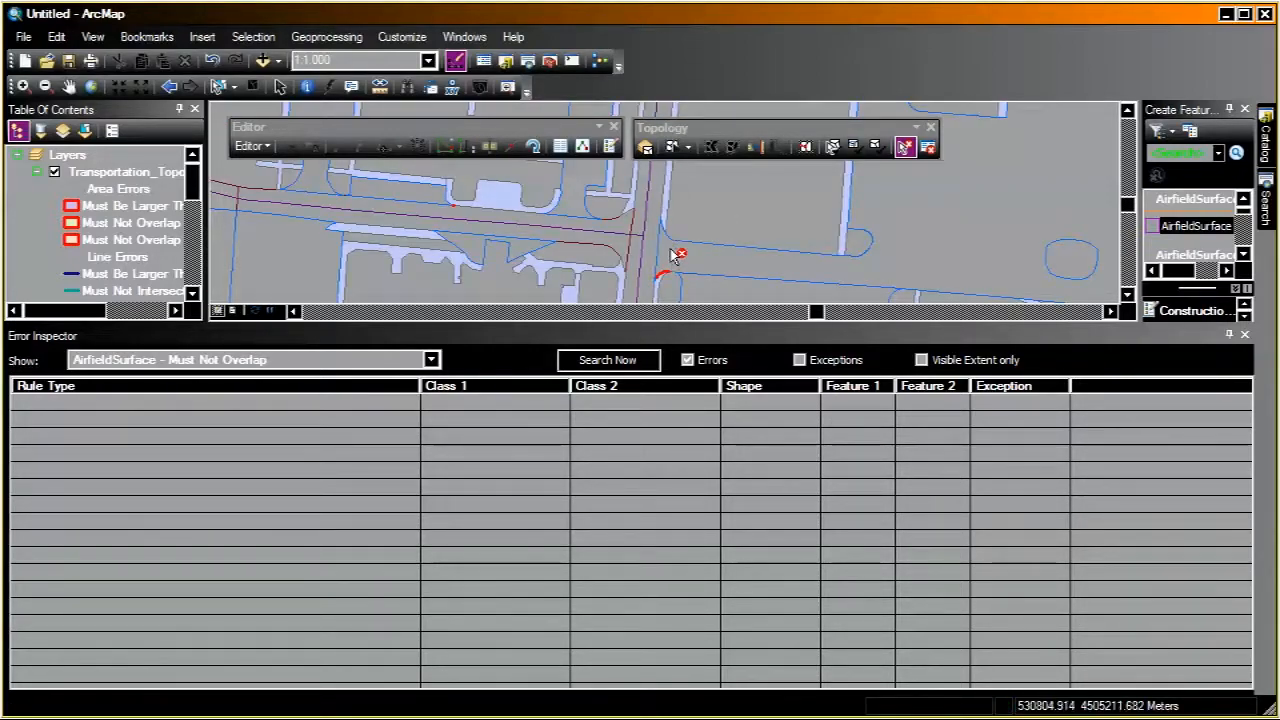
pyautogui.scroll(-2, 672, 278)
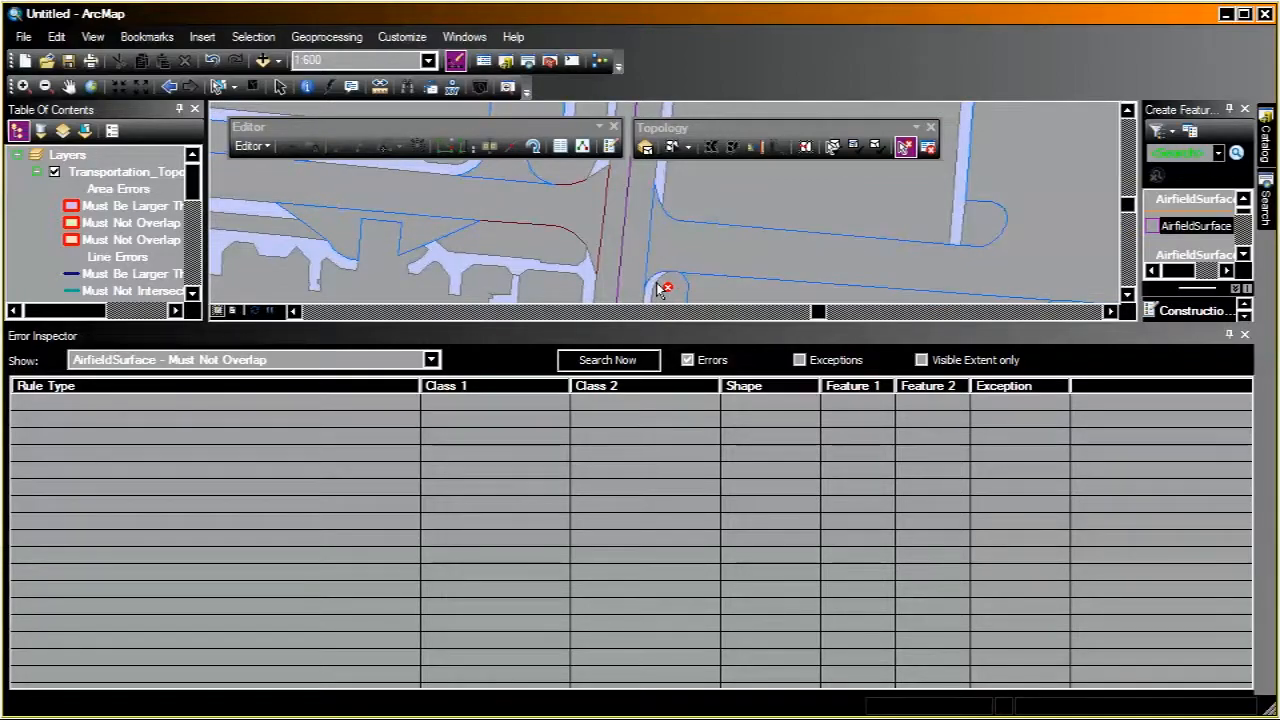
pyautogui.scroll(-3, 664, 289)
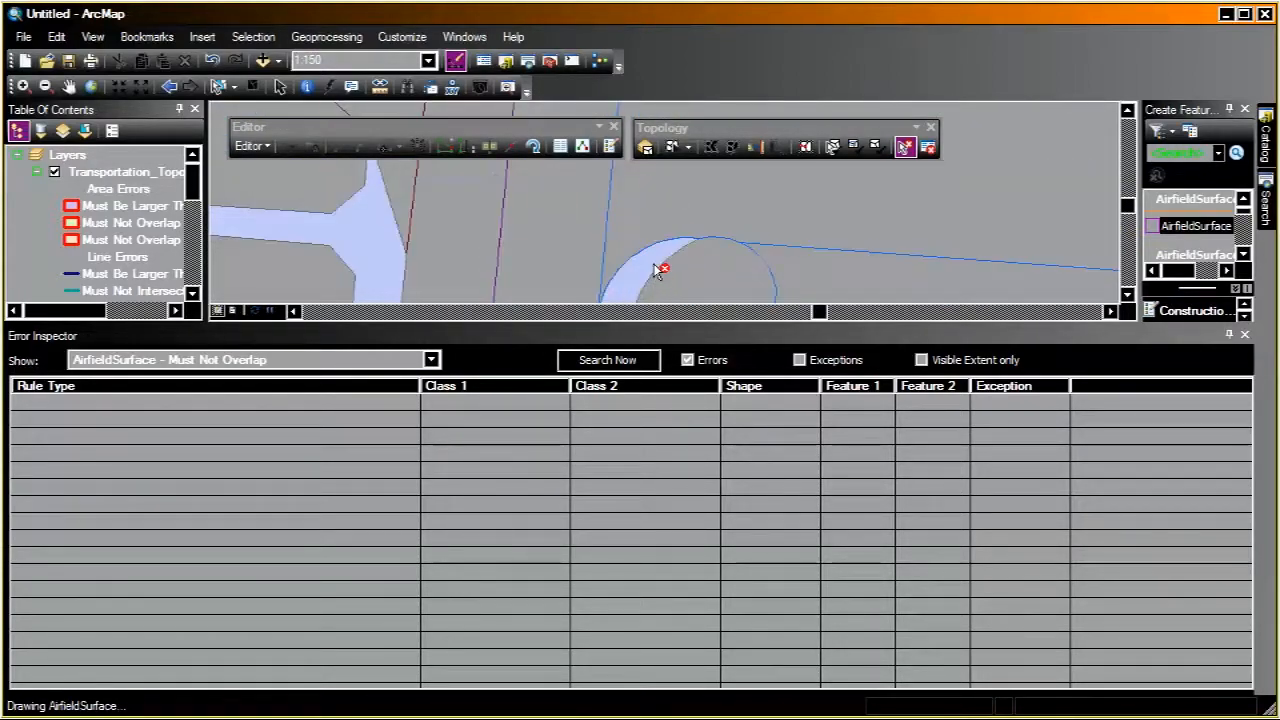
pyautogui.scroll(-2, 680, 262)
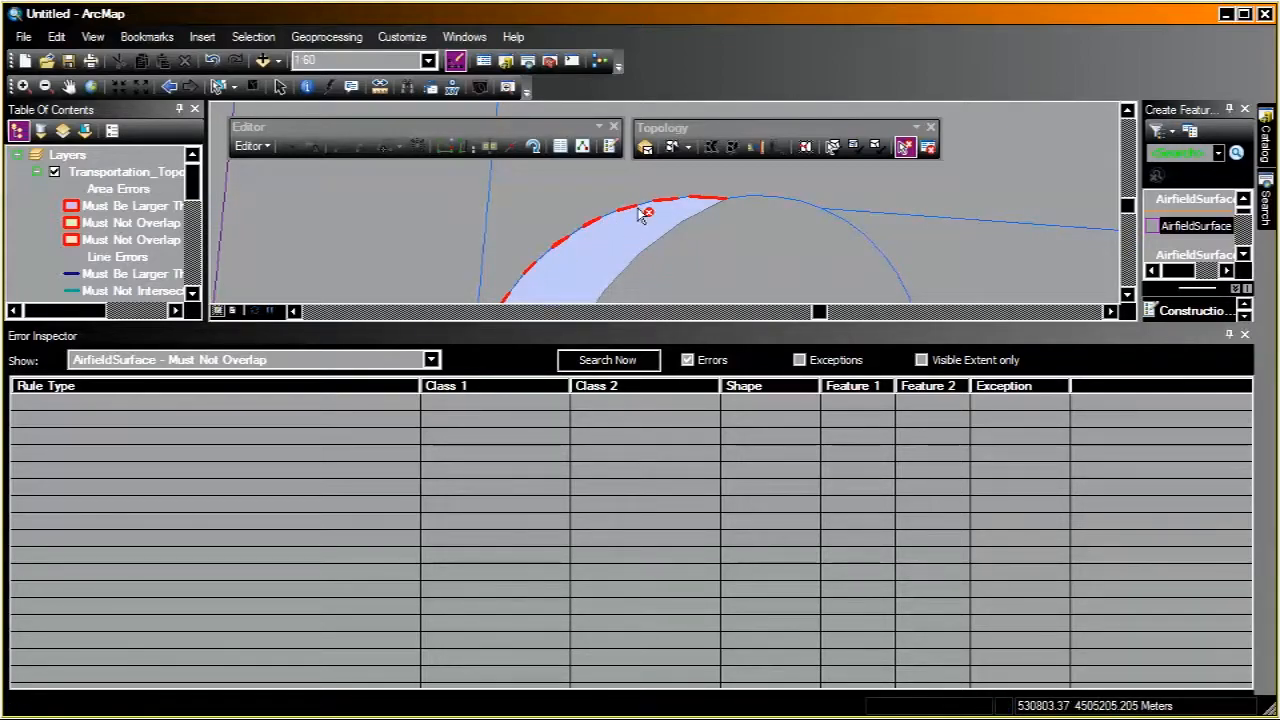
pyautogui.scroll(-1, 642, 213)
pyautogui.scroll(-1, 755, 192)
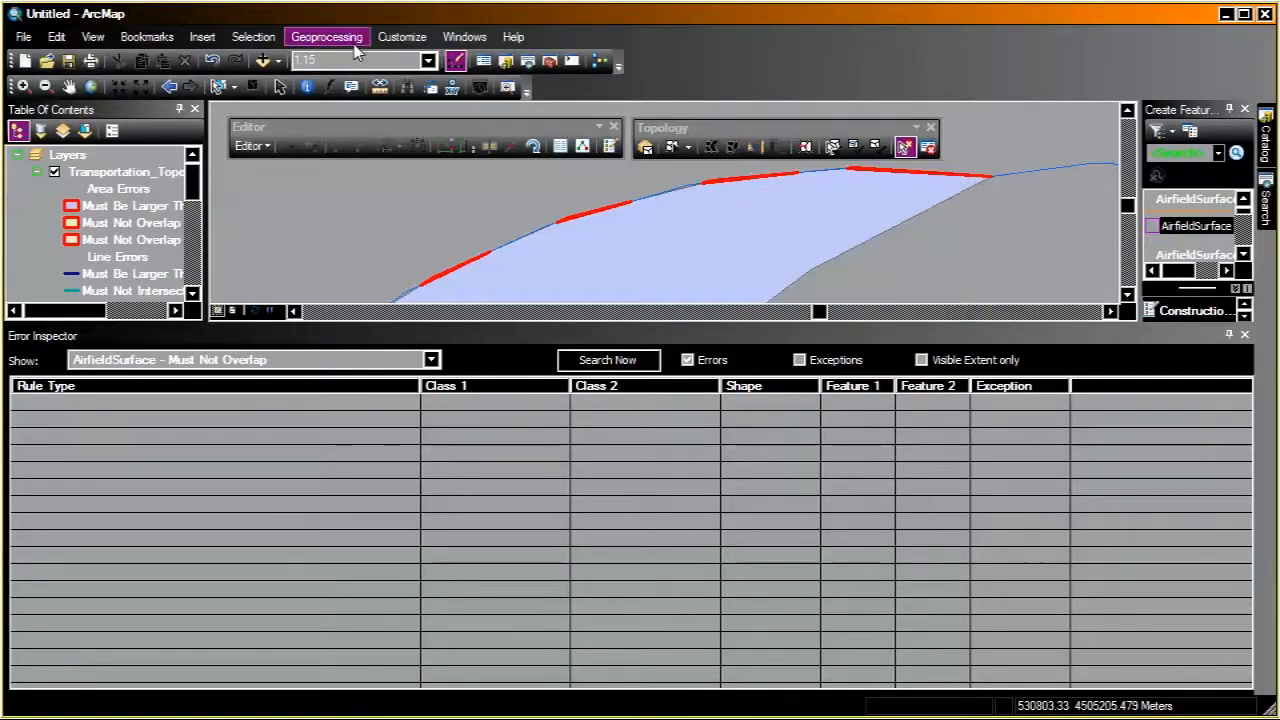
# Step: Activate the Align Edge tool and turn off the display of the Transportation_Topology layer
pyautogui.click(401, 37)
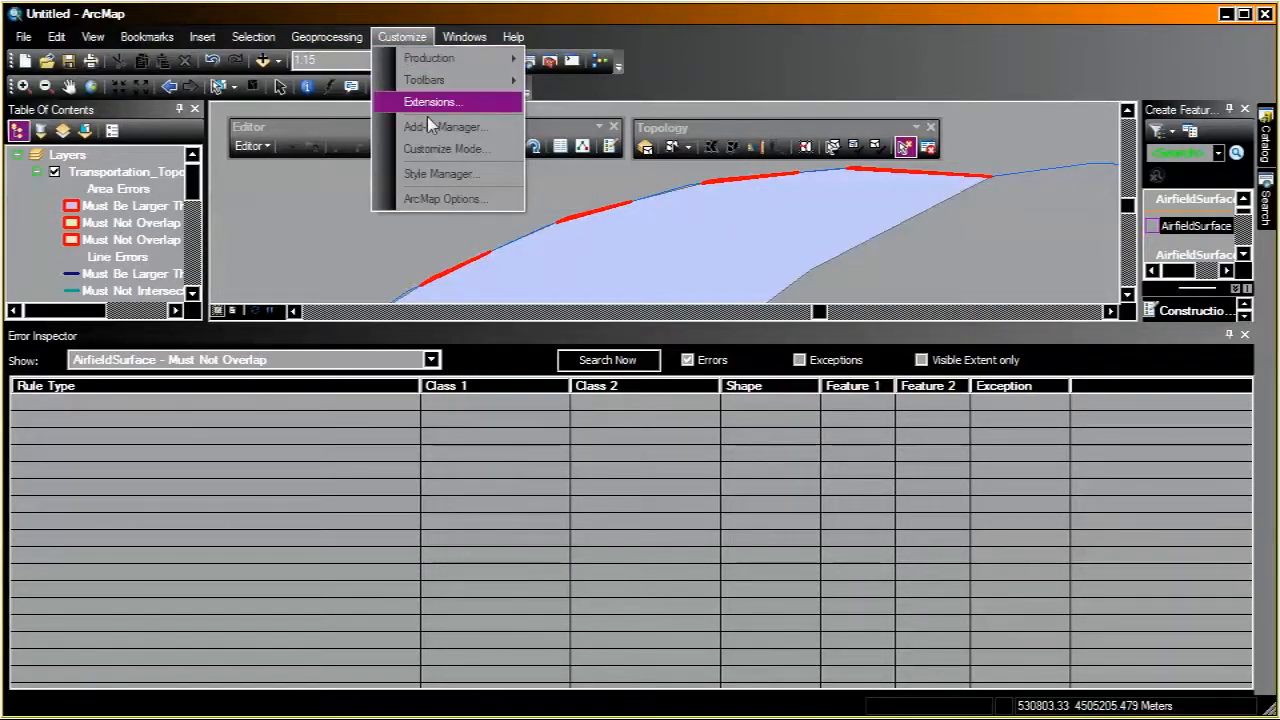
pyautogui.click(770, 133)
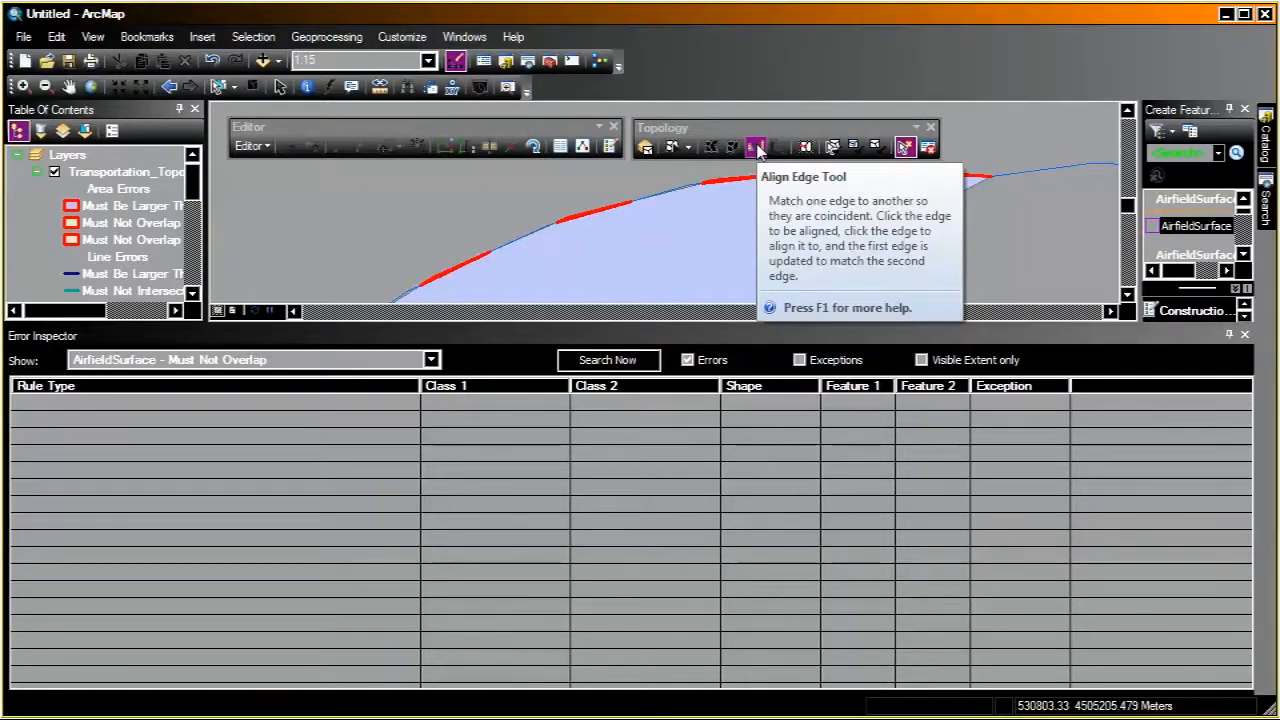
pyautogui.click(757, 148)
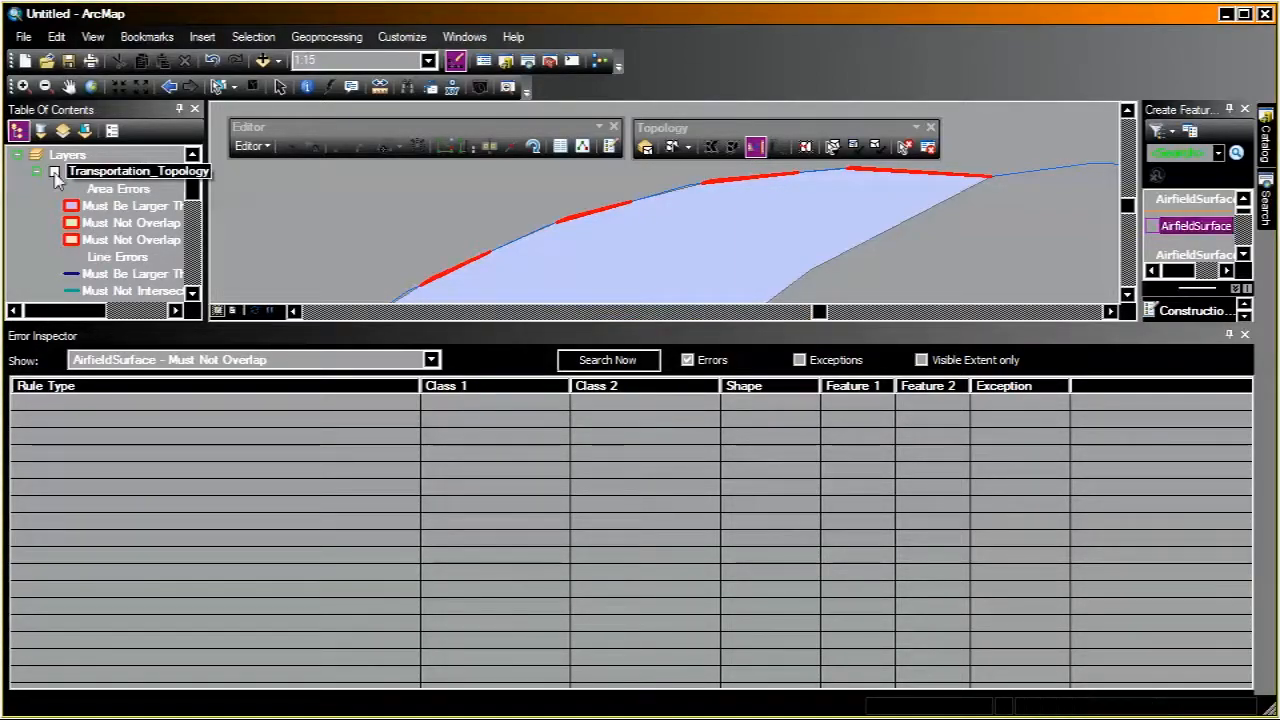
pyautogui.click(54, 173)
# Step: Align one mismatched edge segment of the curved pavement corner to its neighbouring edge so the two are coincident
pyautogui.scroll(-3, 600, 231)
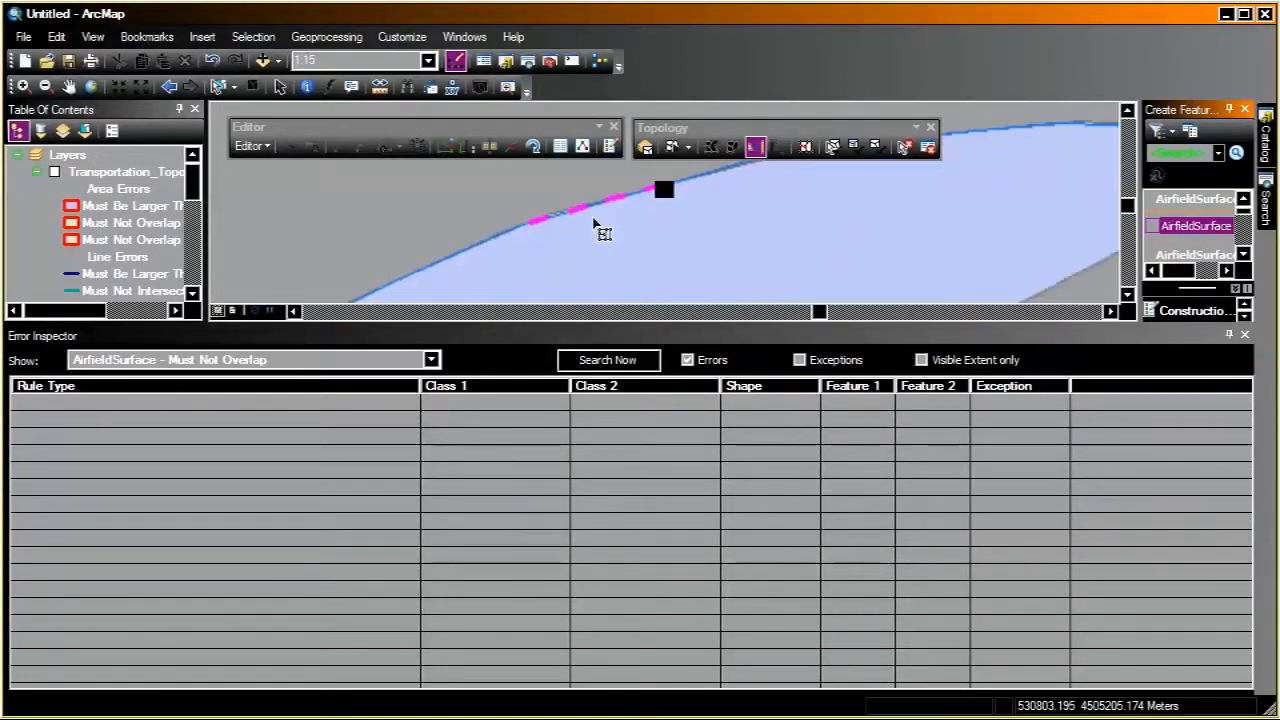
pyautogui.scroll(-3, 571, 228)
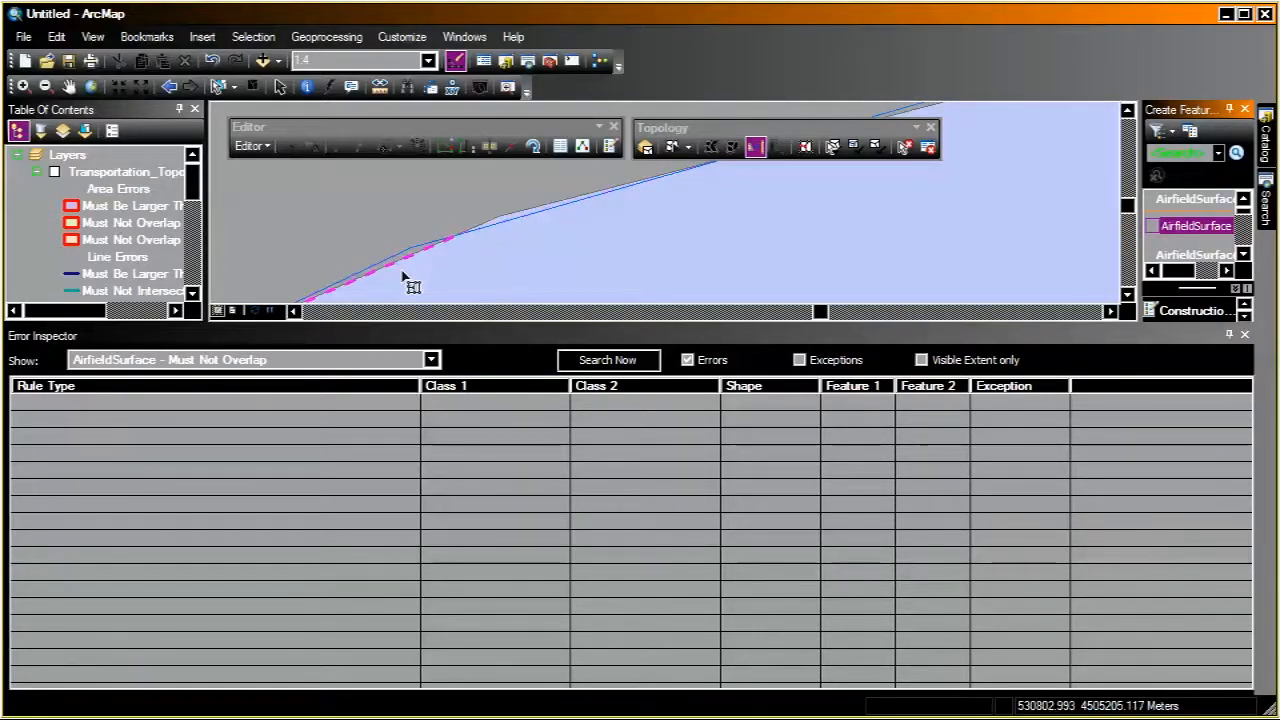
pyautogui.moveTo(415, 258); pyautogui.dragTo(505, 245)
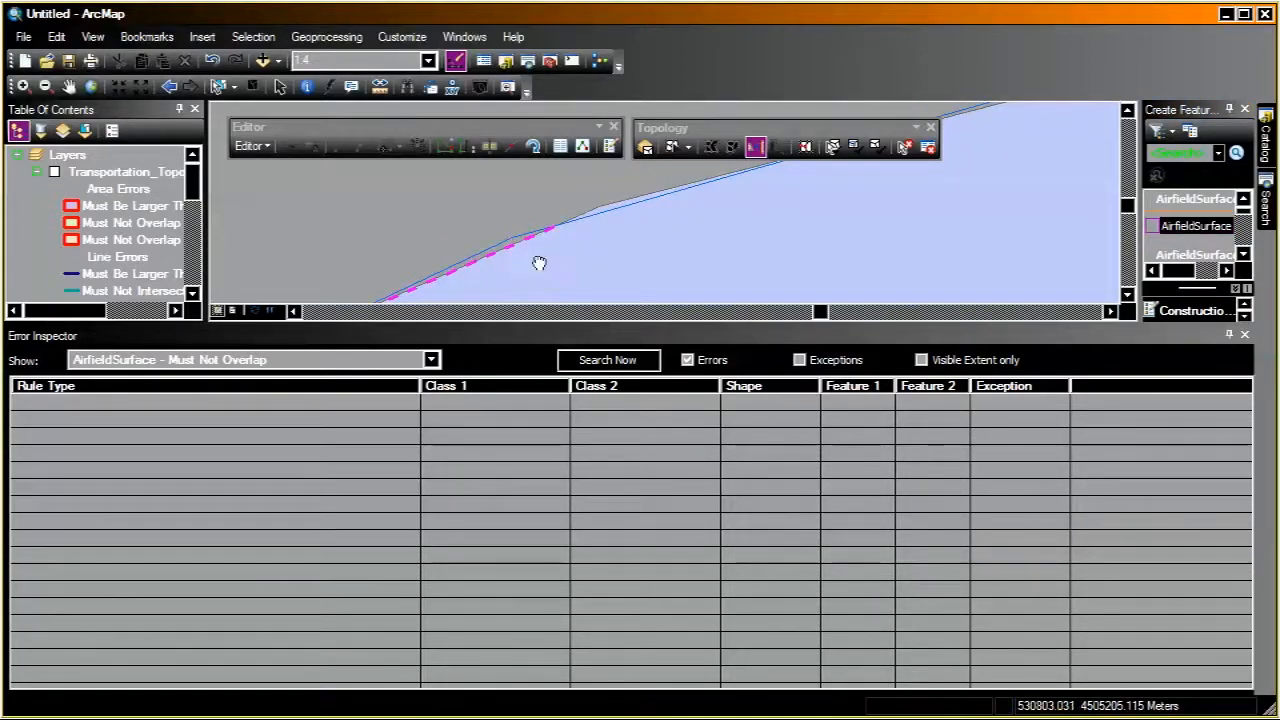
pyautogui.moveTo(546, 277); pyautogui.dragTo(677, 214)
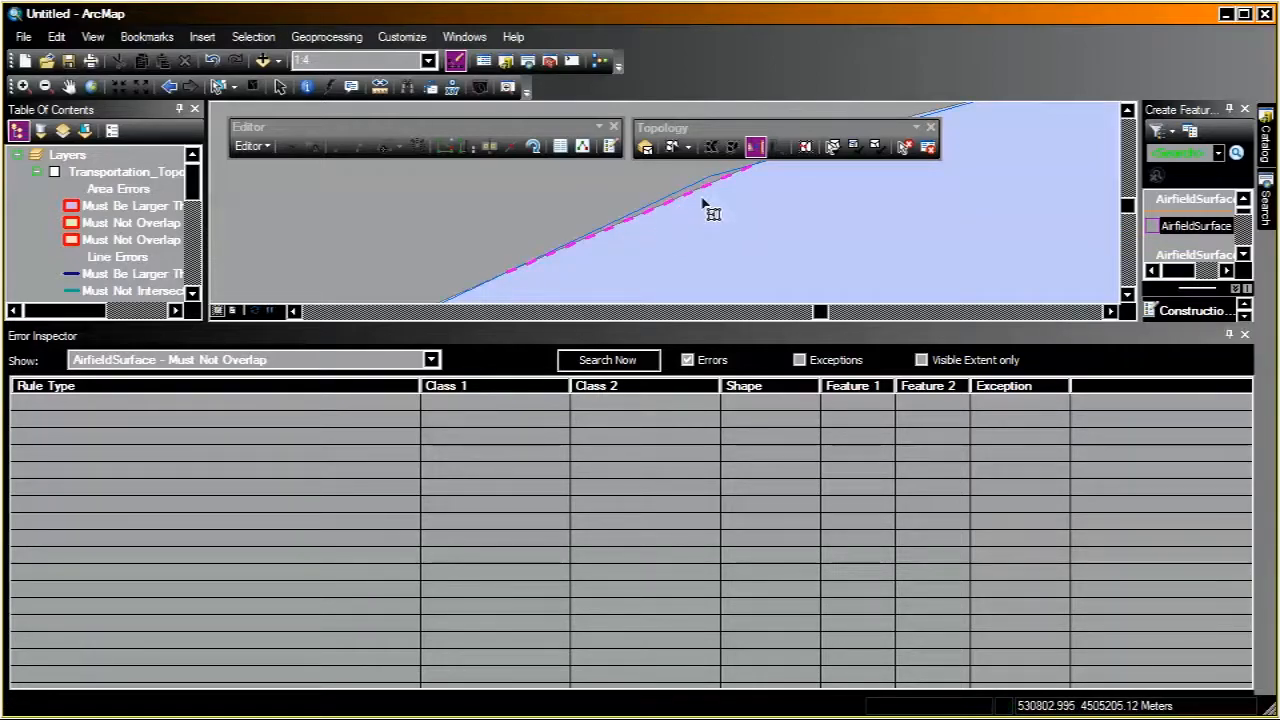
pyautogui.moveTo(743, 209); pyautogui.dragTo(566, 255)
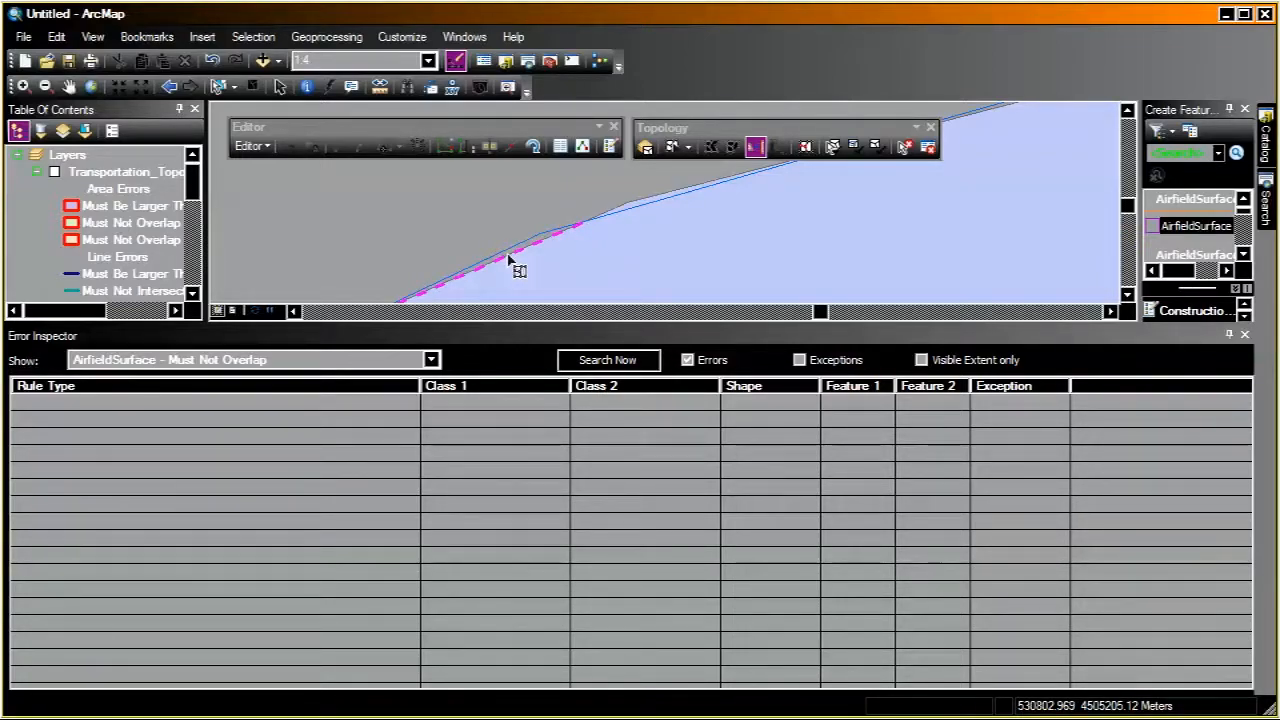
pyautogui.click(712, 200)
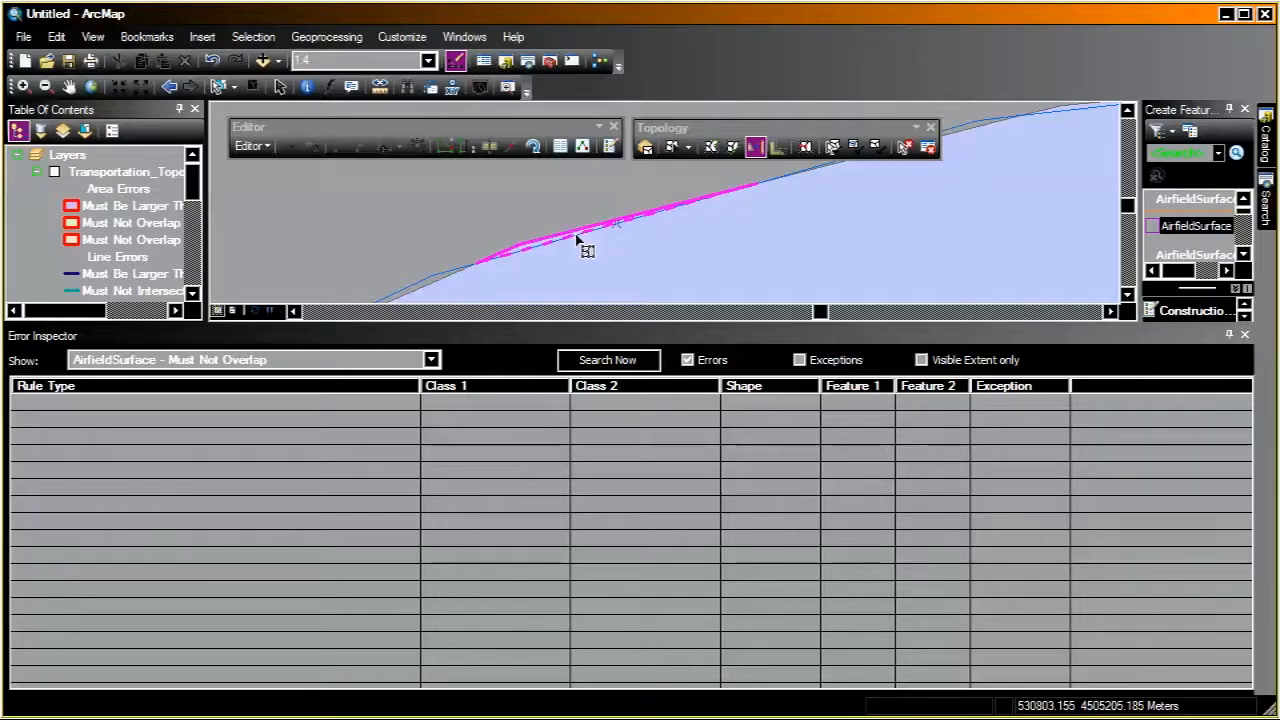
pyautogui.click(576, 237)
pyautogui.click(572, 233)
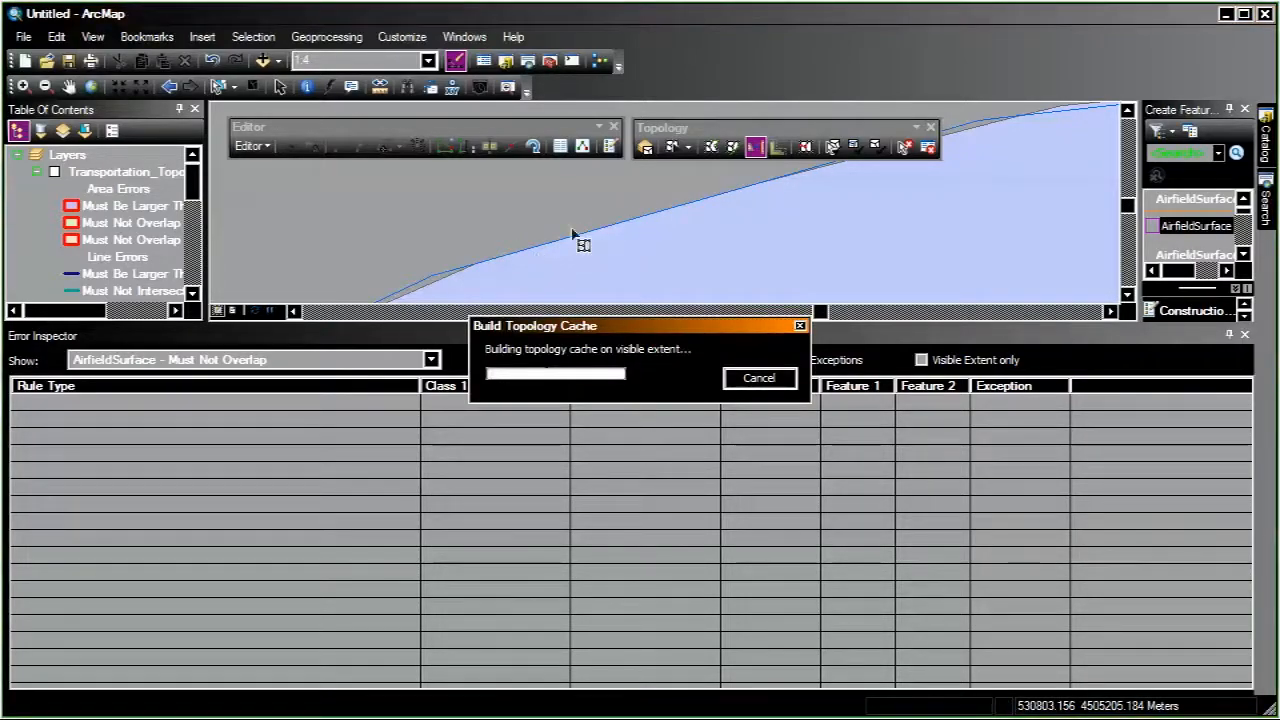
# Step: Align the next two mismatched edge segments further along the curved pavement corner with the Align Edge tool
pyautogui.click(556, 256)
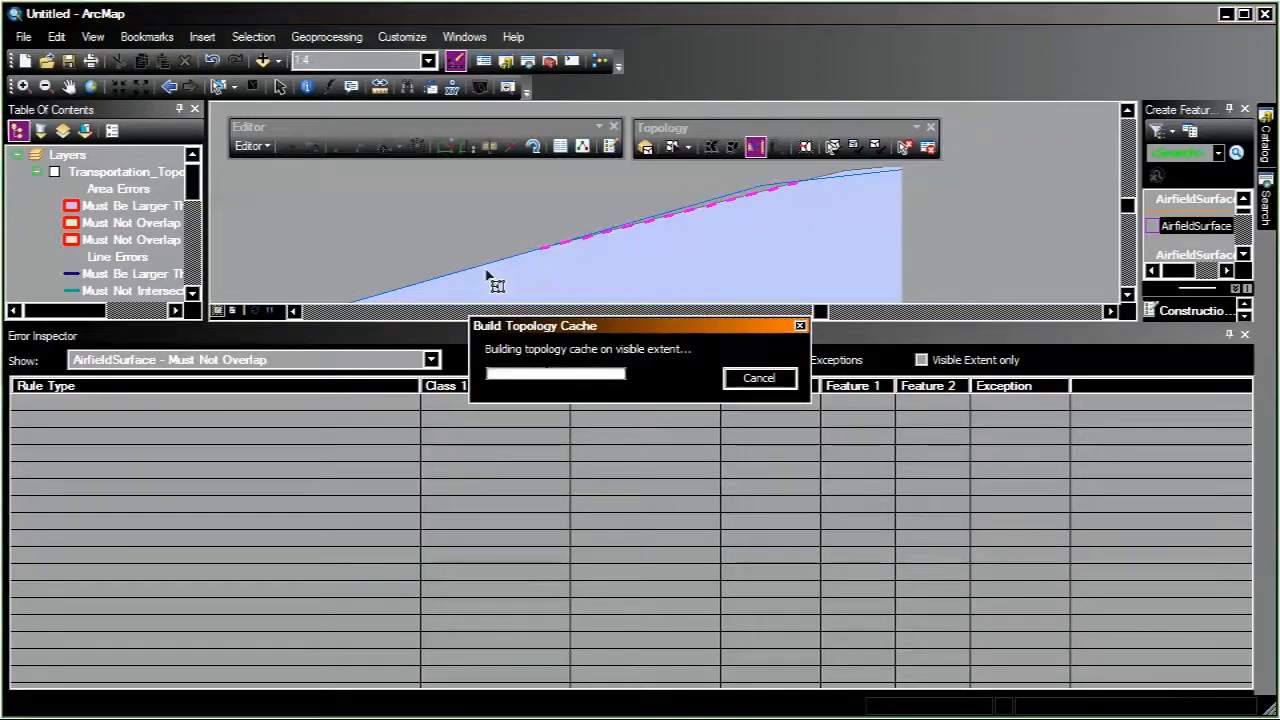
pyautogui.click(528, 257)
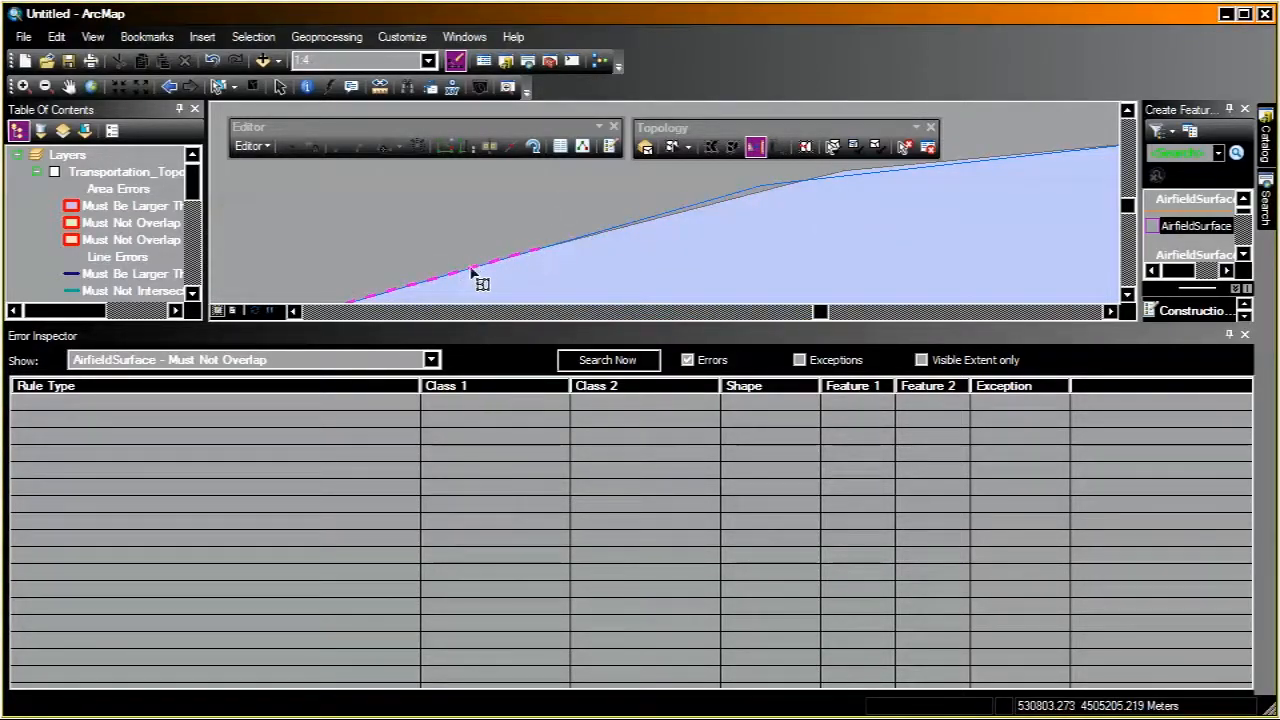
pyautogui.click(726, 207)
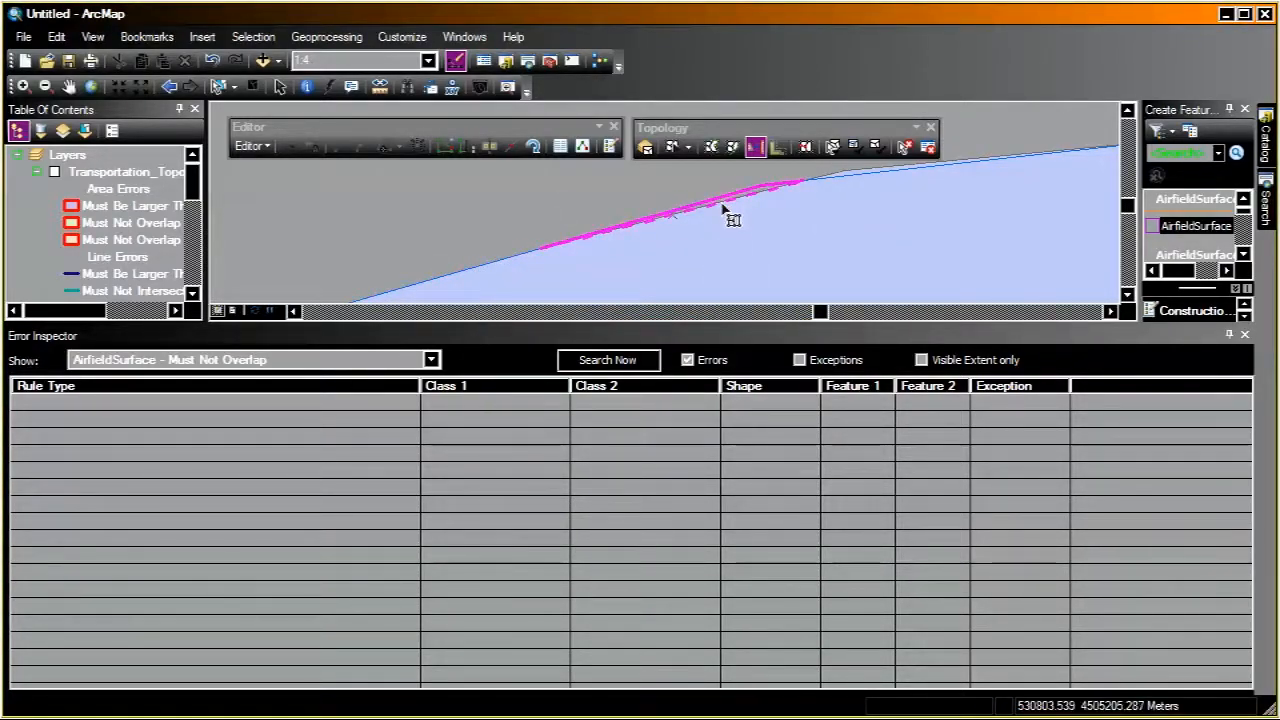
pyautogui.moveTo(908, 214); pyautogui.dragTo(669, 246)
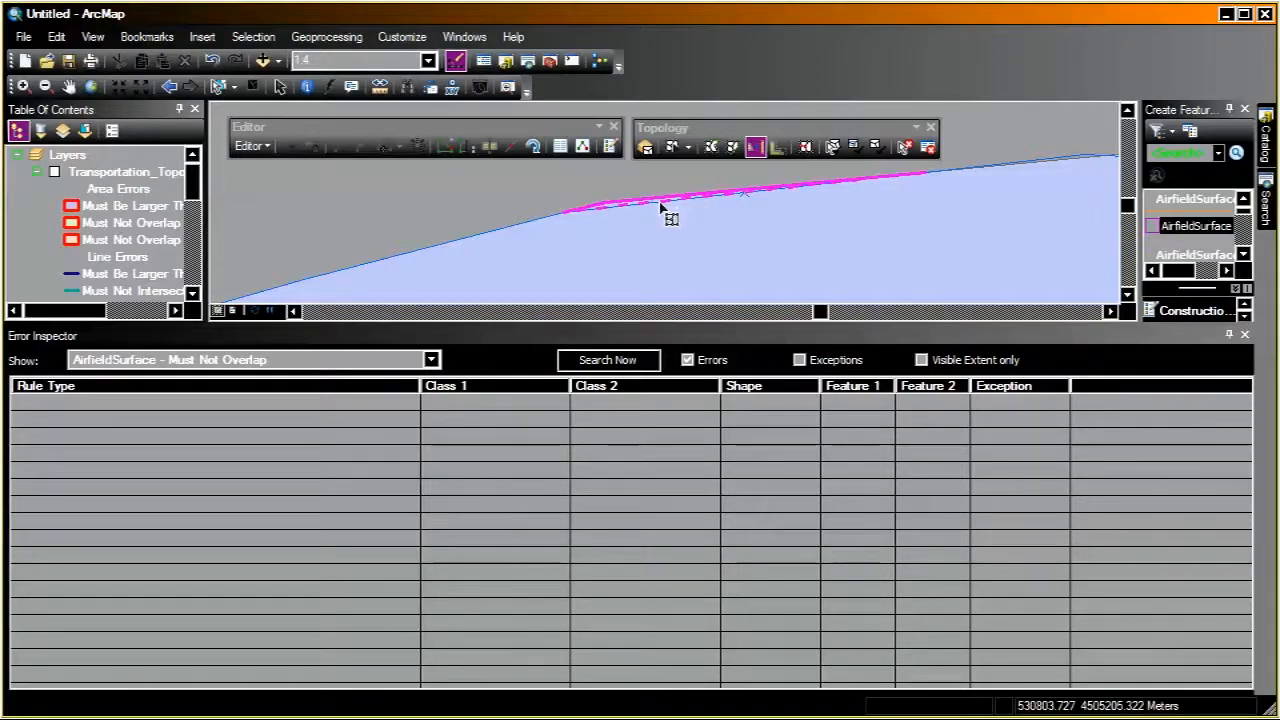
pyautogui.click(662, 207)
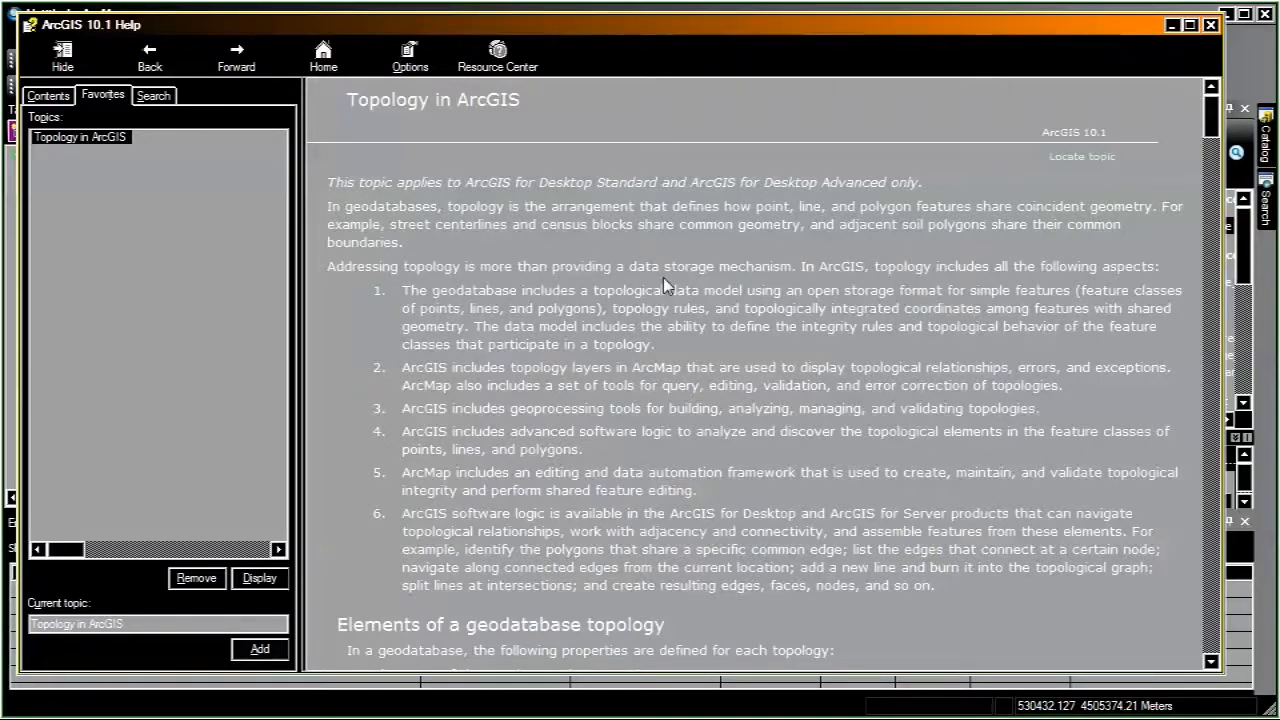
# Step: Read through the Topology in ArcGIS topic in ArcGIS 10.1 Help, covering x,y tolerance, coordinate ranks and topology rules
pyautogui.scroll(-15, 672, 279)
pyautogui.scroll(-15, 789, 342)
pyautogui.scroll(-5, 783, 343)
pyautogui.scroll(15, 770, 440)
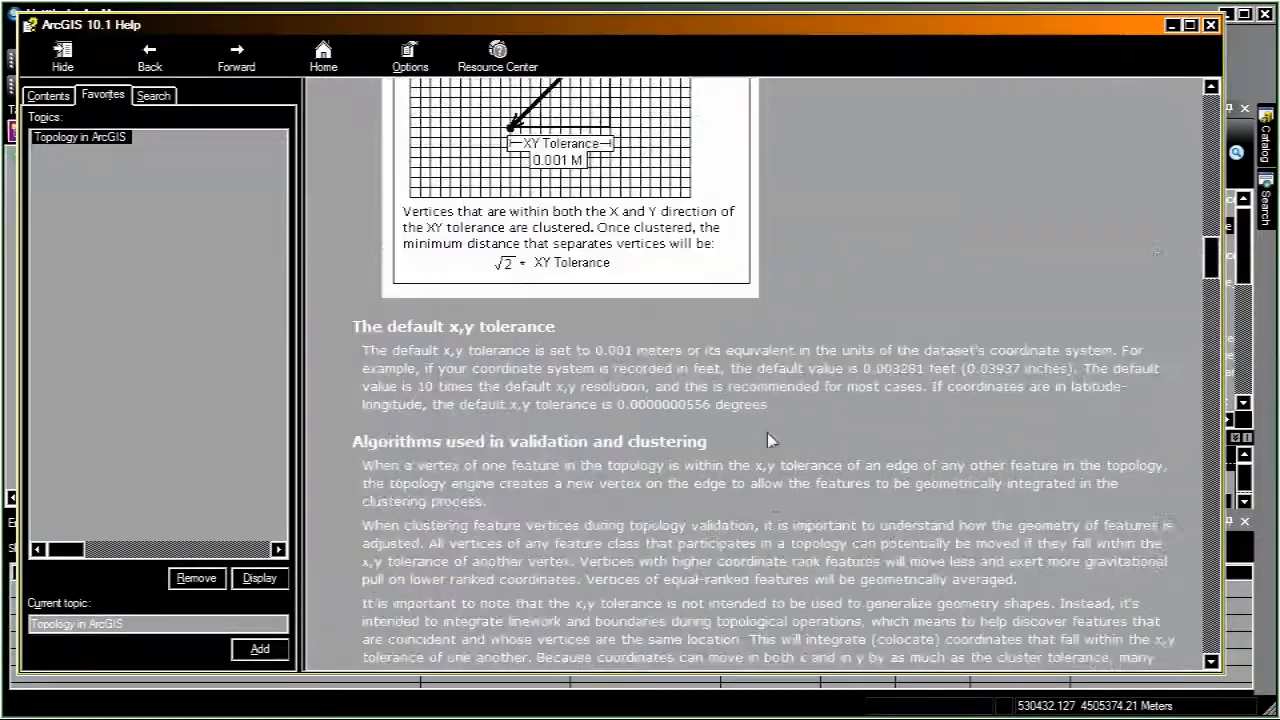
pyautogui.scroll(3, 770, 440)
pyautogui.scroll(-15, 770, 438)
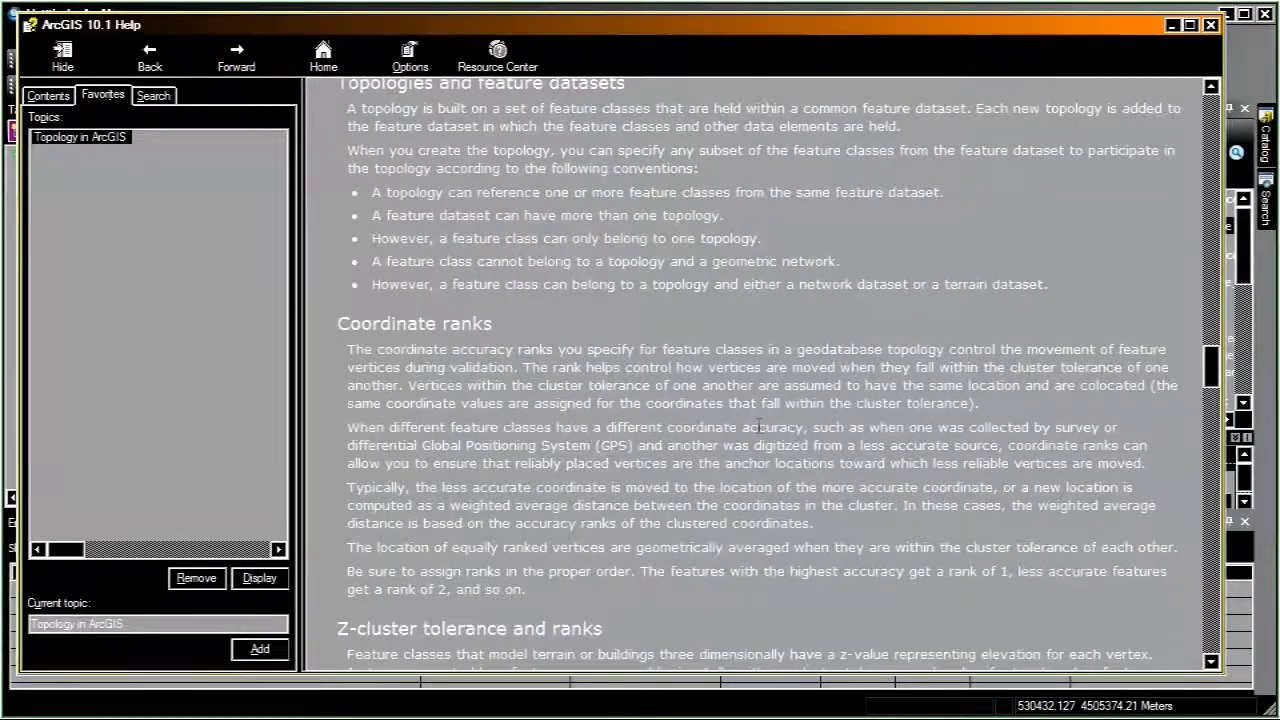
pyautogui.scroll(-12, 758, 426)
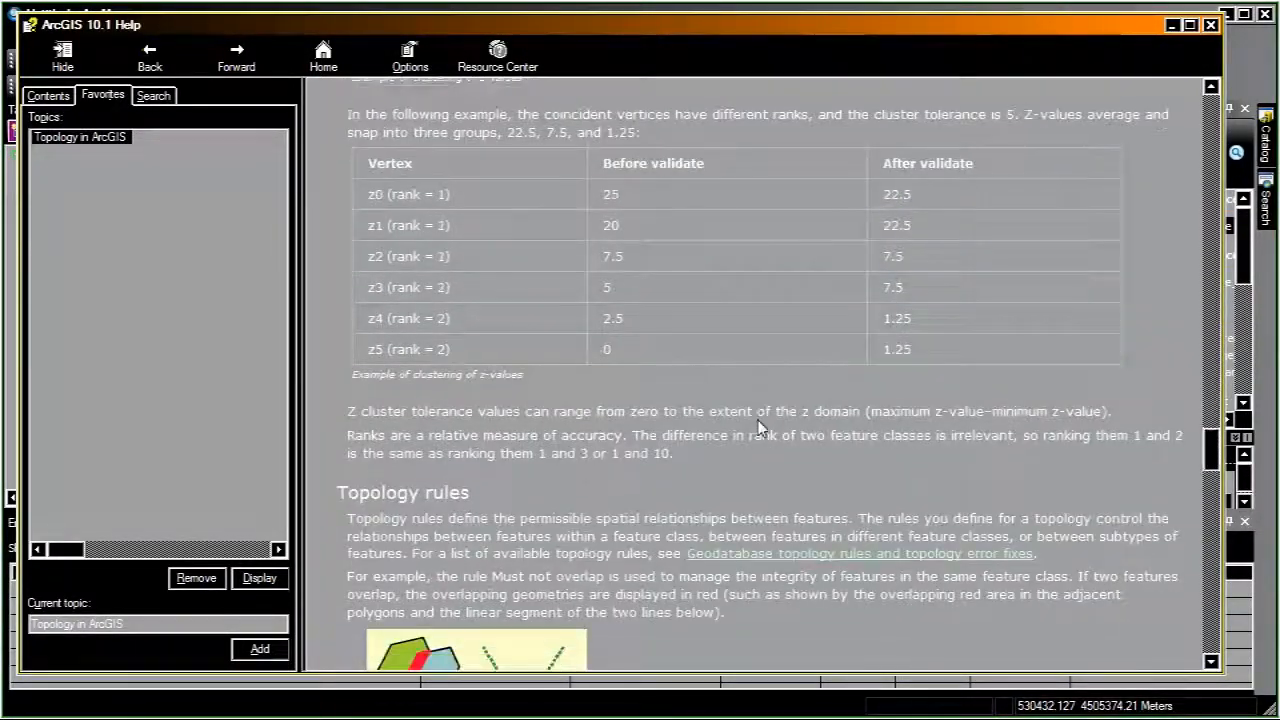
pyautogui.scroll(10, 760, 425)
pyautogui.scroll(-7, 720, 410)
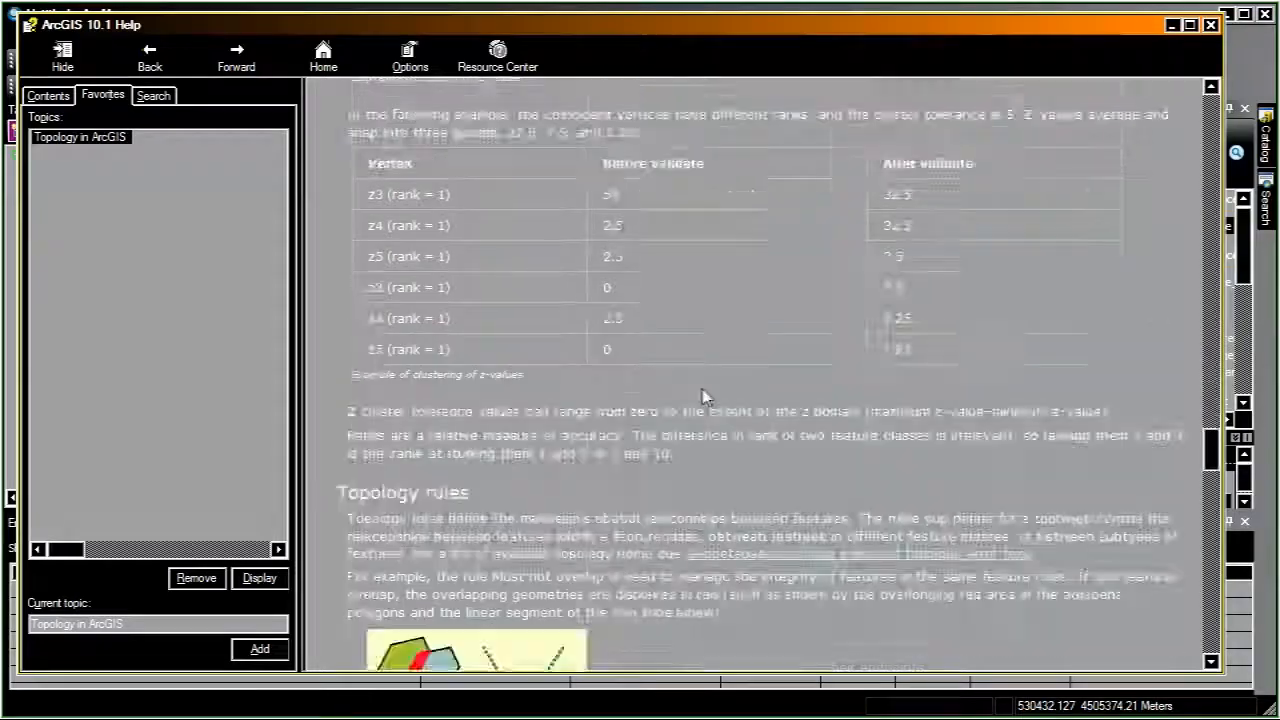
pyautogui.scroll(-5, 703, 396)
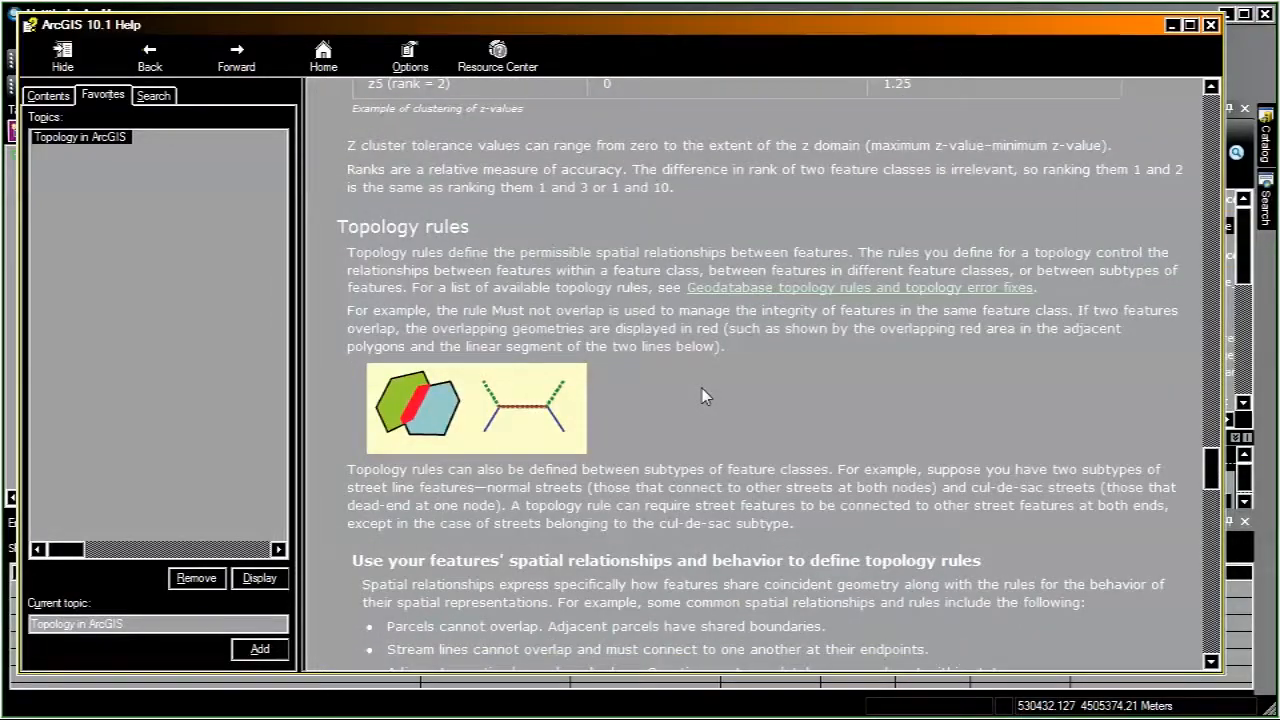
# Step: Open the linked Geodatabase topology rules and topology error fixes topic and review the polygon rules with their potential fixes
pyautogui.click(752, 288)
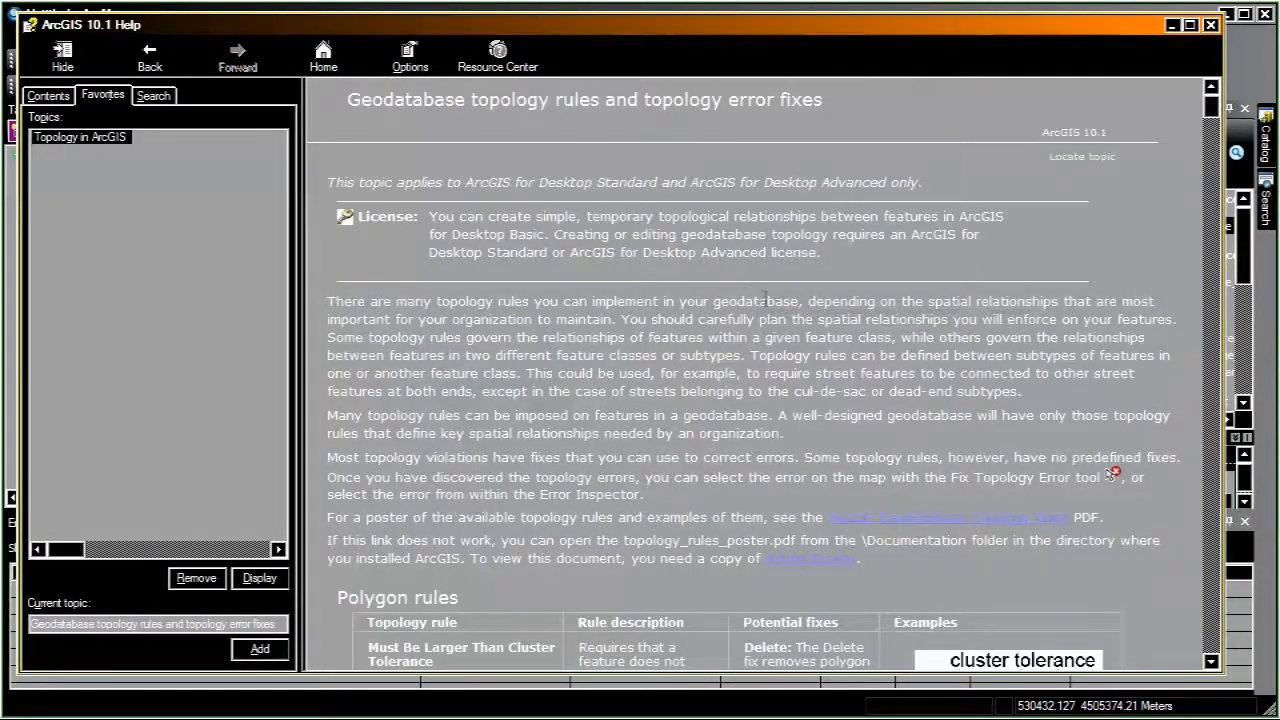
pyautogui.scroll(-10, 765, 300)
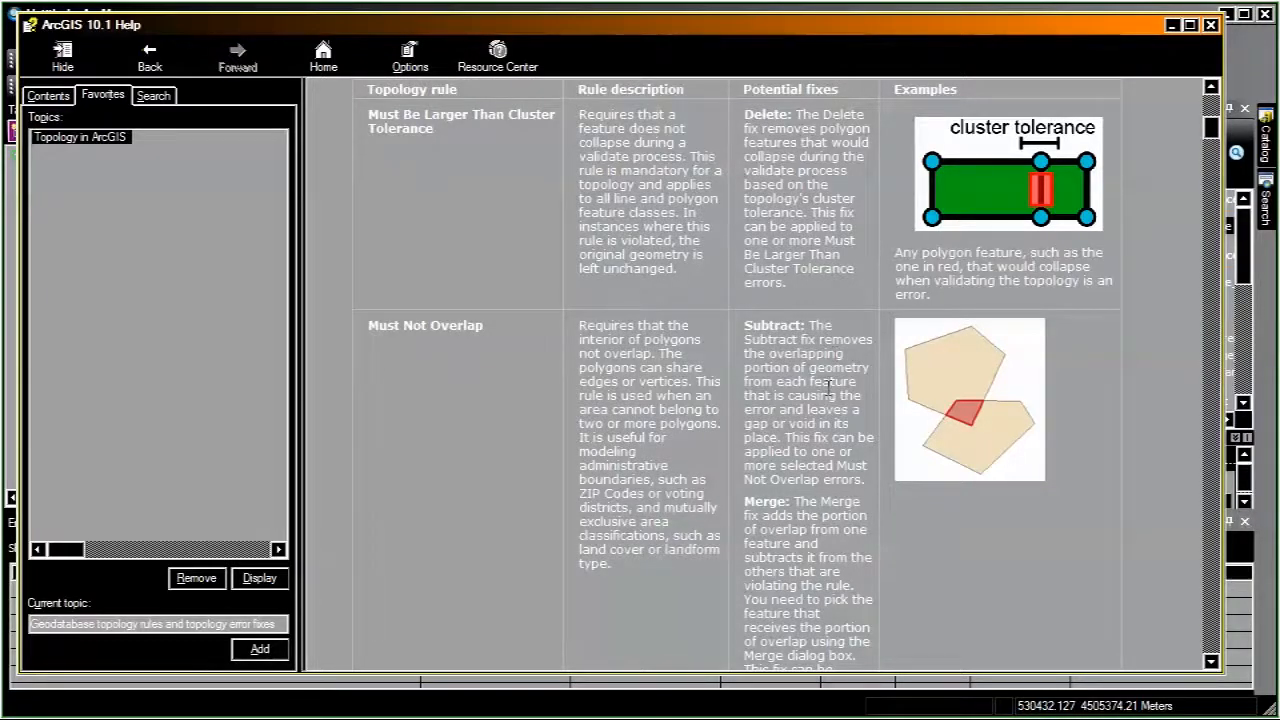
pyautogui.scroll(-20, 827, 384)
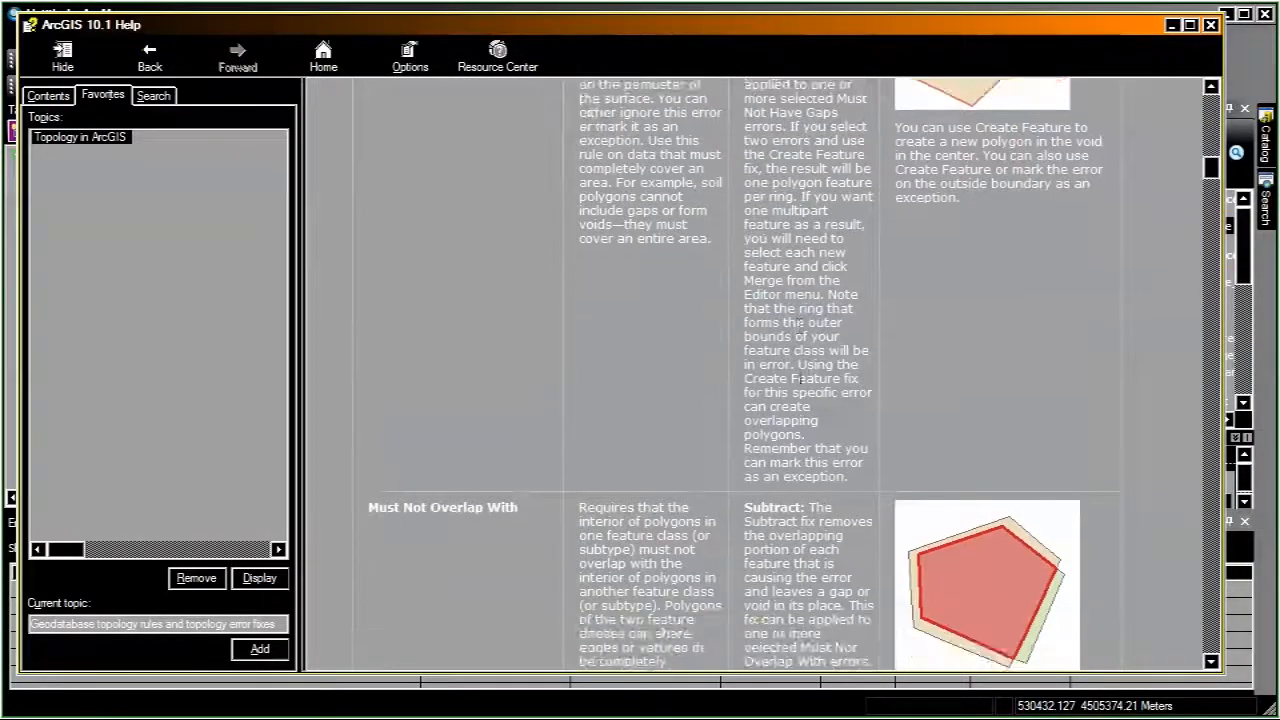
pyautogui.scroll(-12, 801, 380)
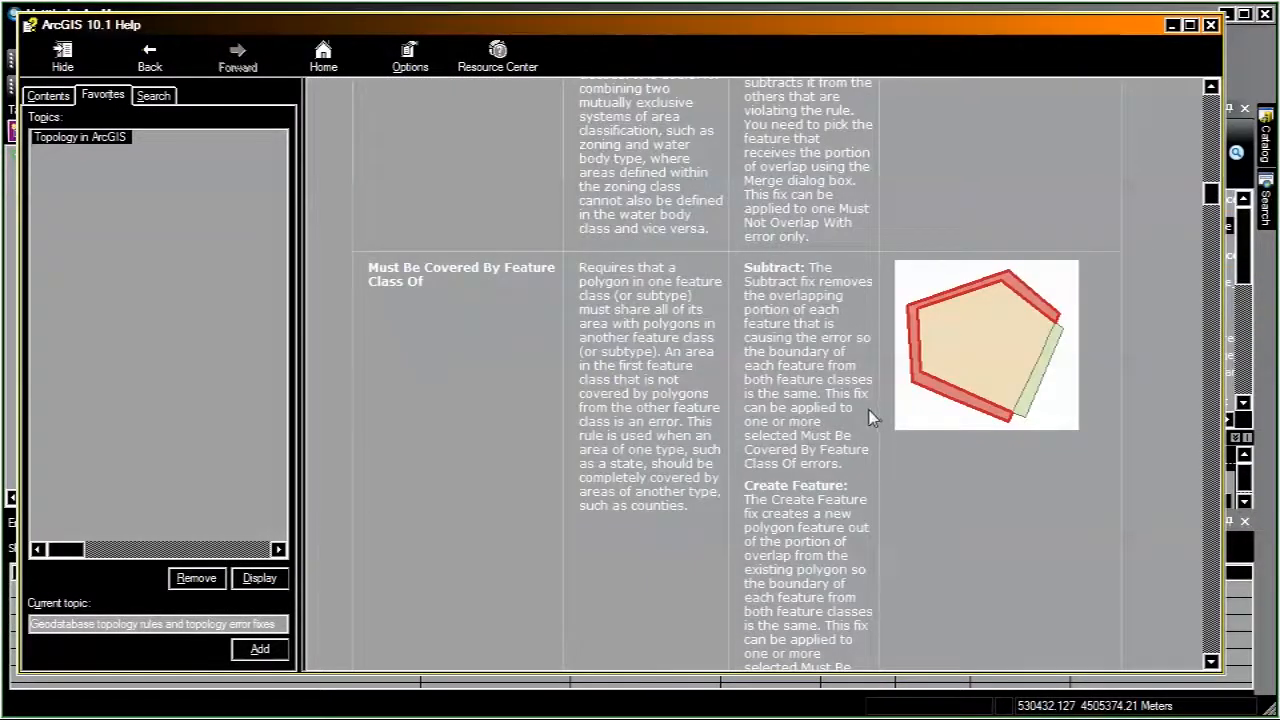
pyautogui.scroll(-20, 748, 385)
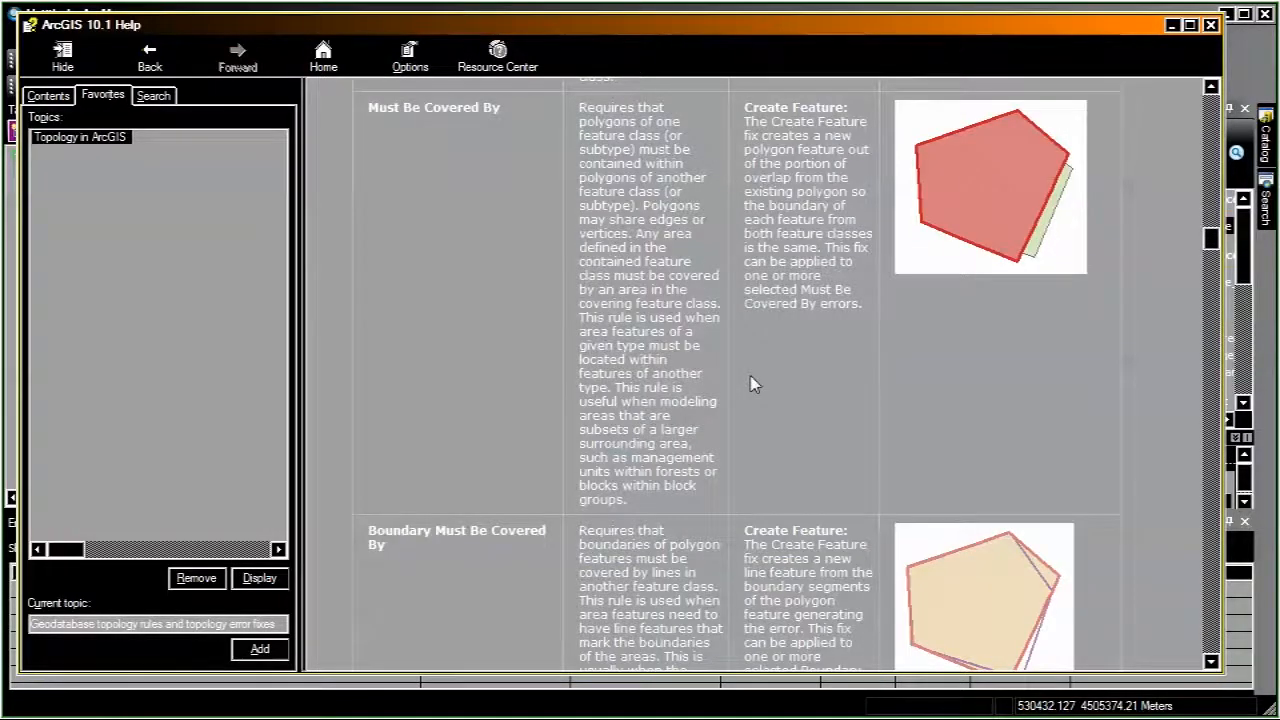
pyautogui.scroll(-8, 752, 385)
pyautogui.scroll(-17, 748, 385)
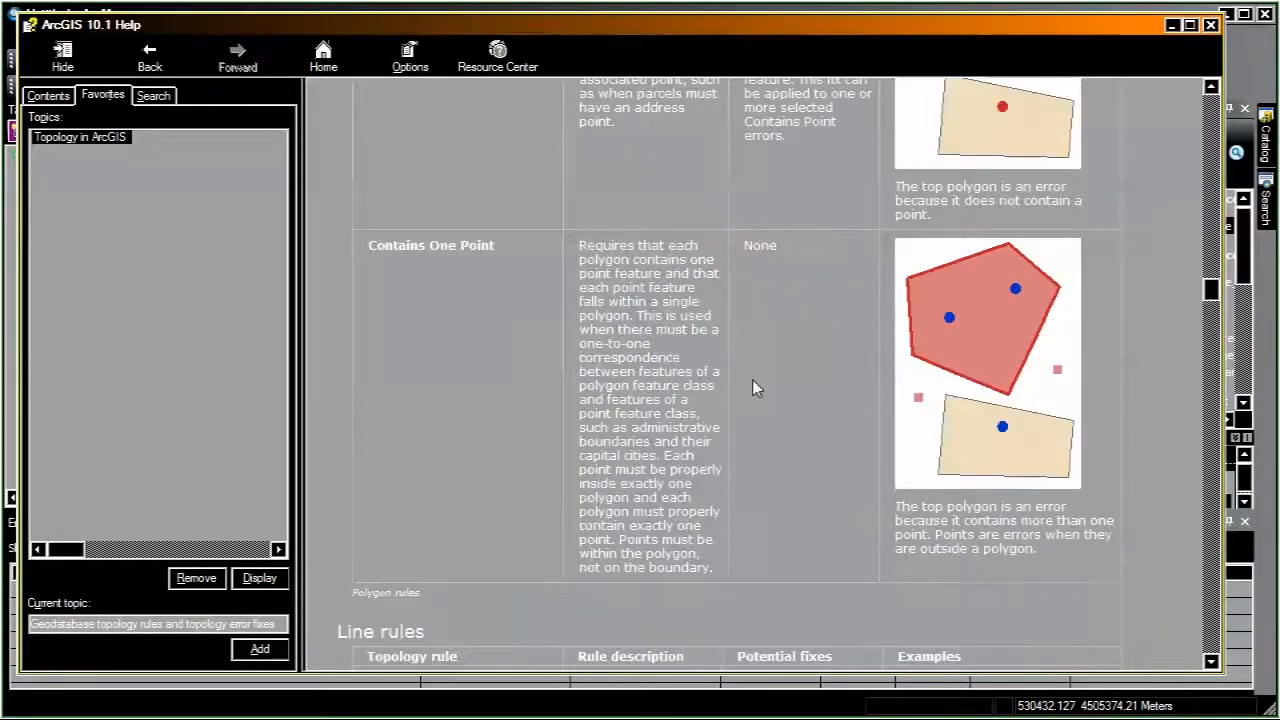
pyautogui.scroll(6, 750, 382)
pyautogui.scroll(12, 764, 462)
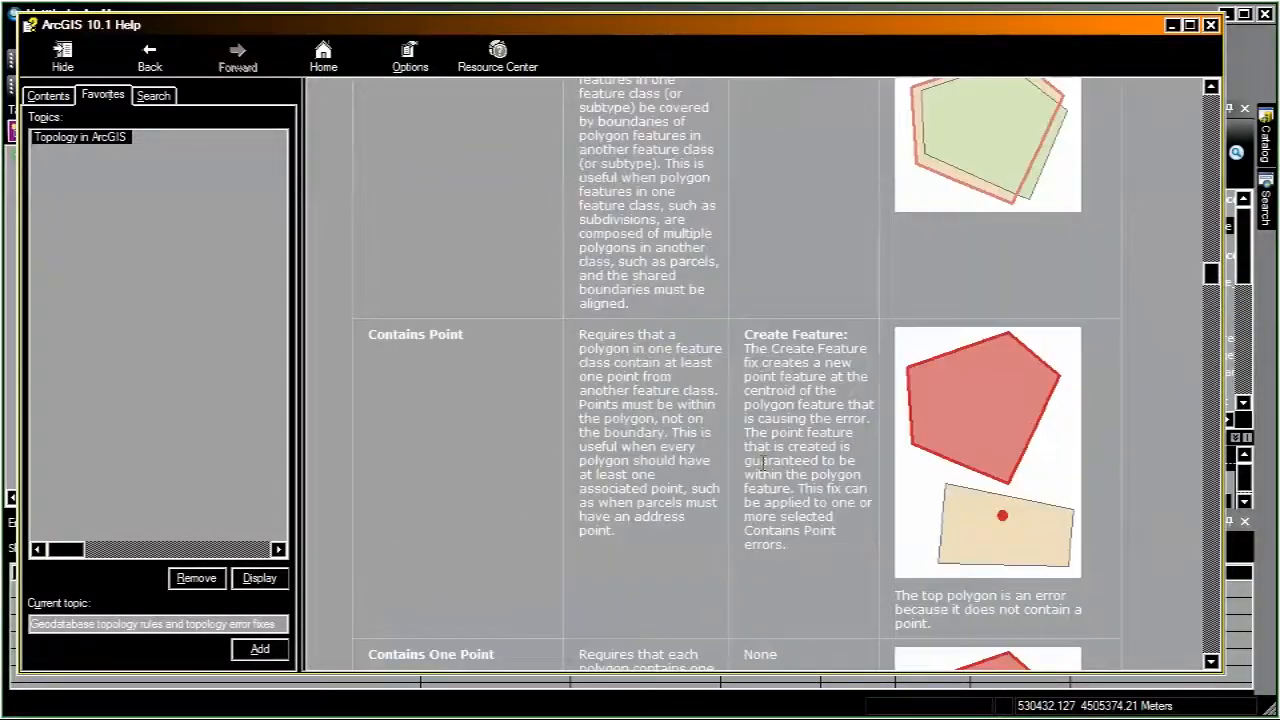